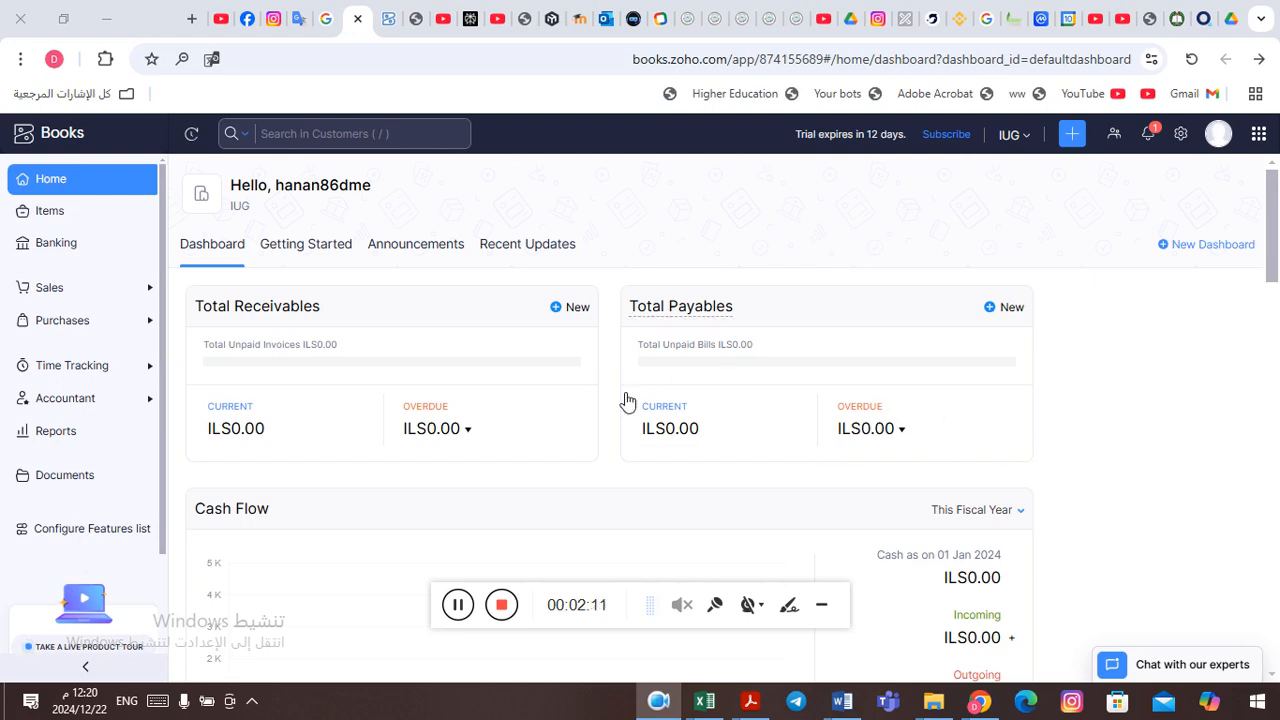
click(461, 607)
key(alt+Tab)
key(Tab)
key(Tab)
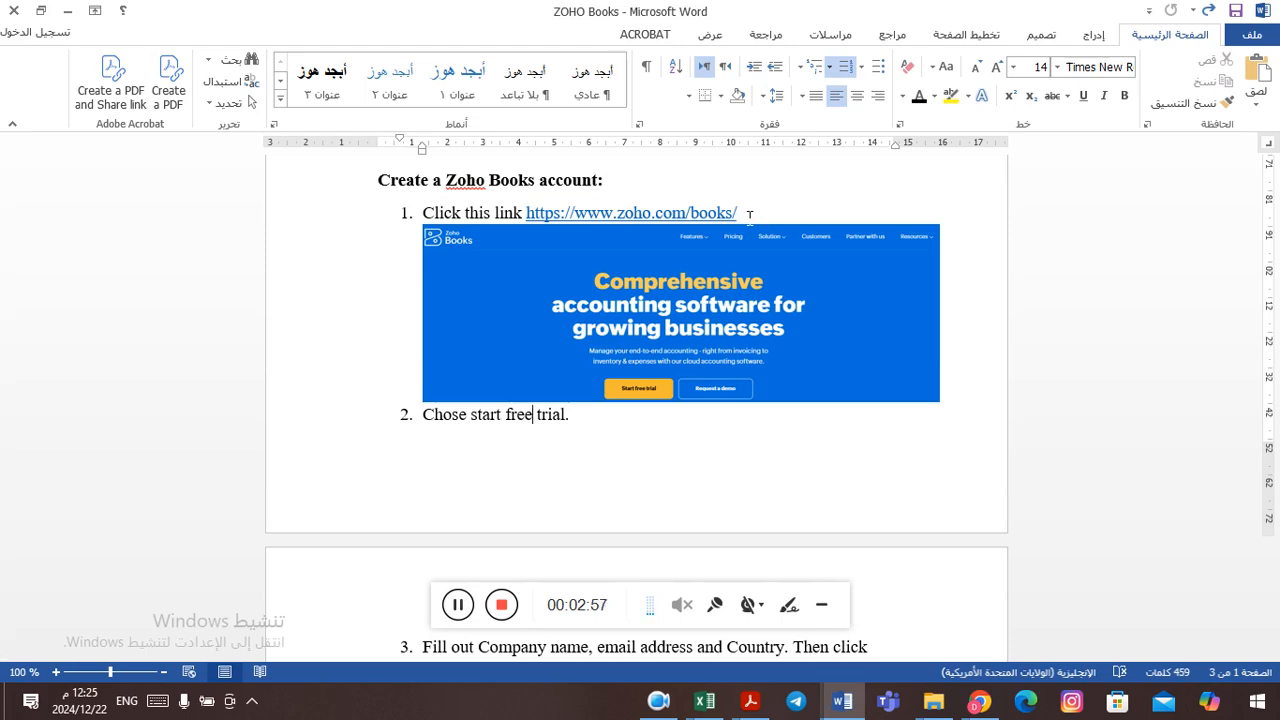
drag(749, 213, 527, 212)
key(ctrl+c)
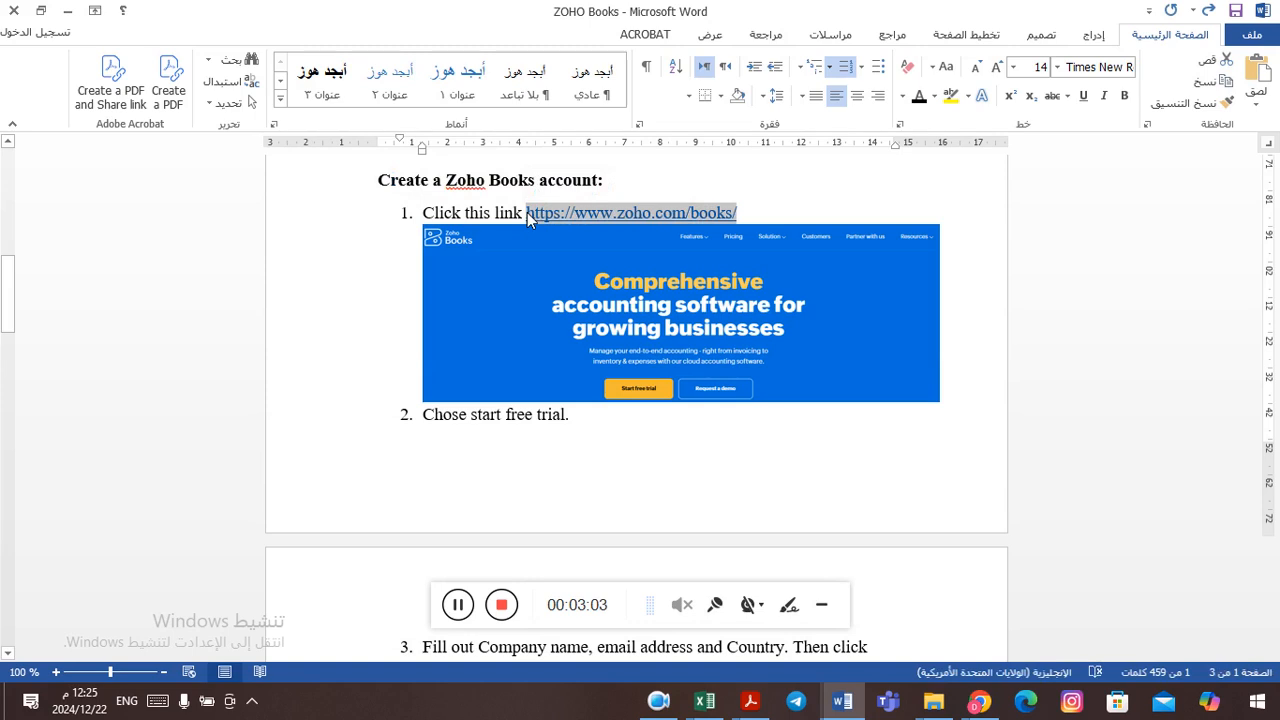
key(alt+Tab)
key(alt+Tab)
key(alt+Tab)
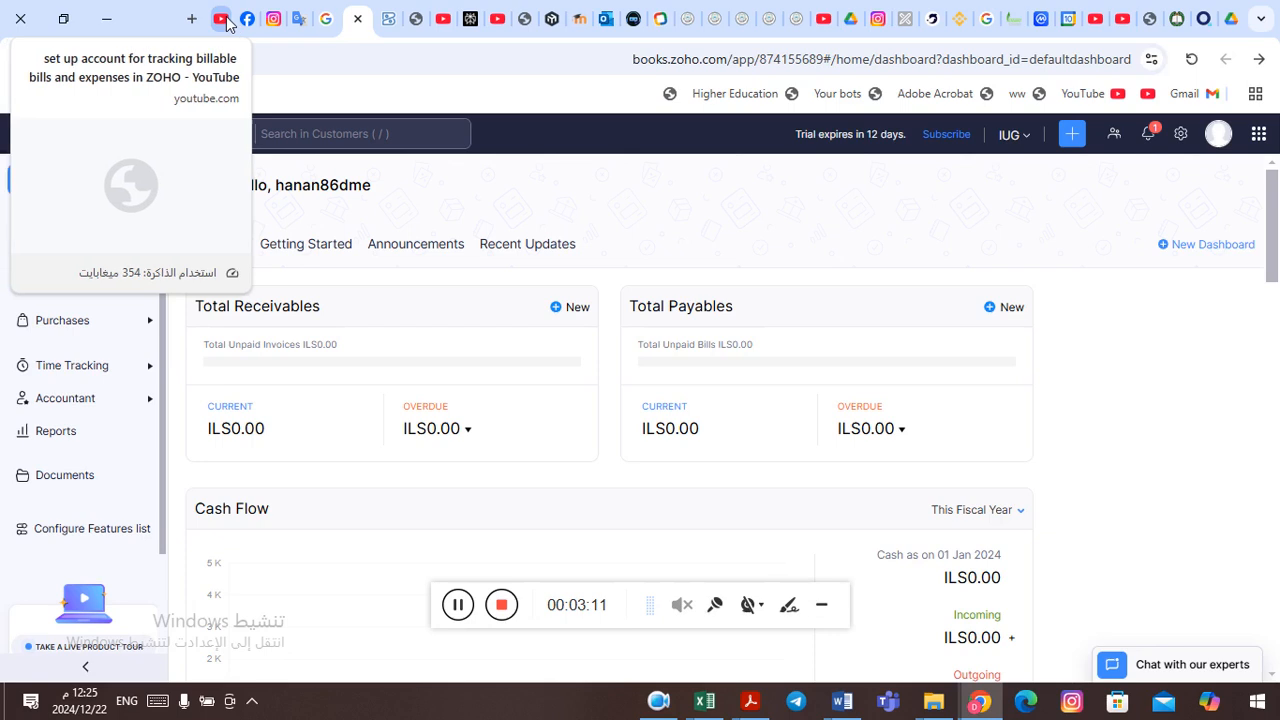
click(228, 22)
click(485, 70)
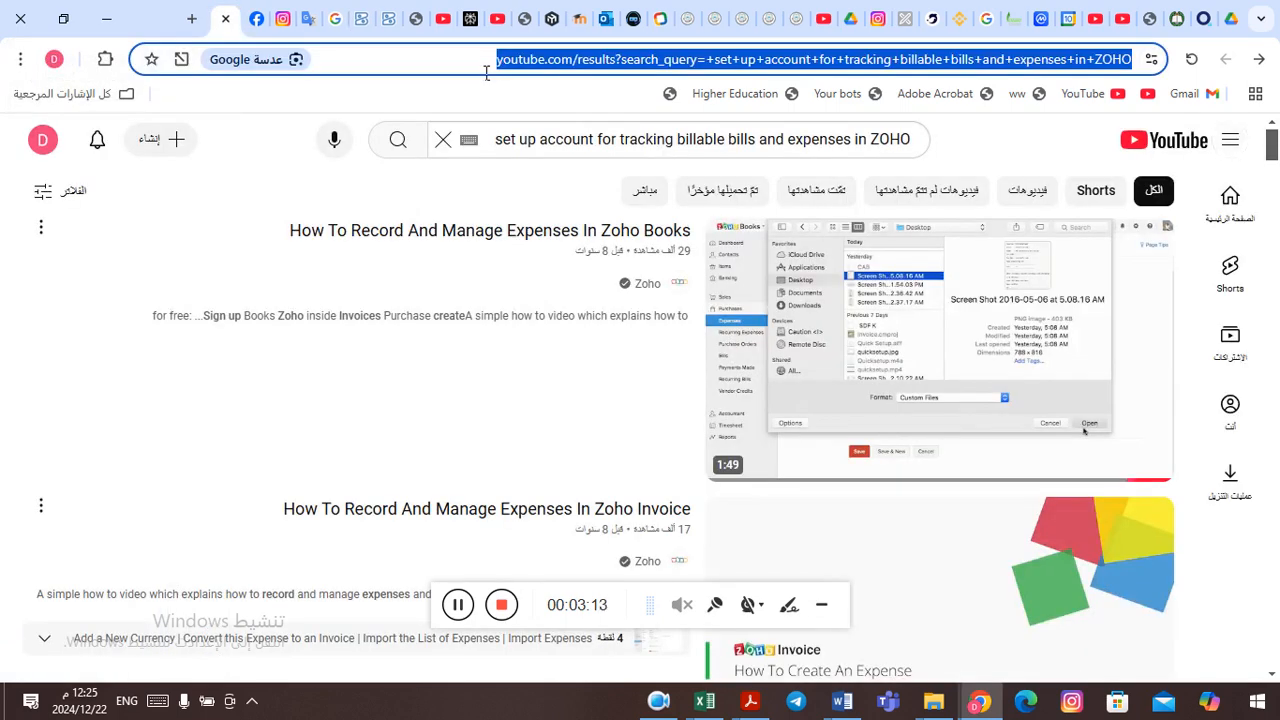
key(ctrl+v)
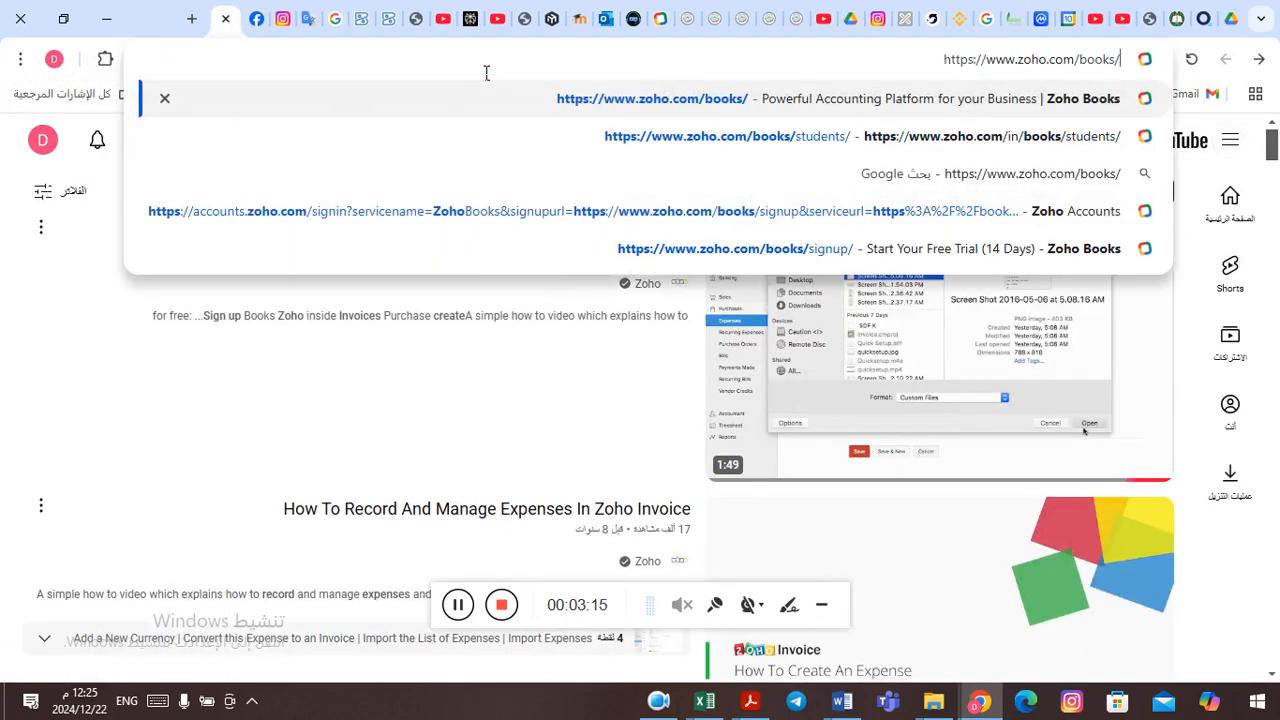
key(Return)
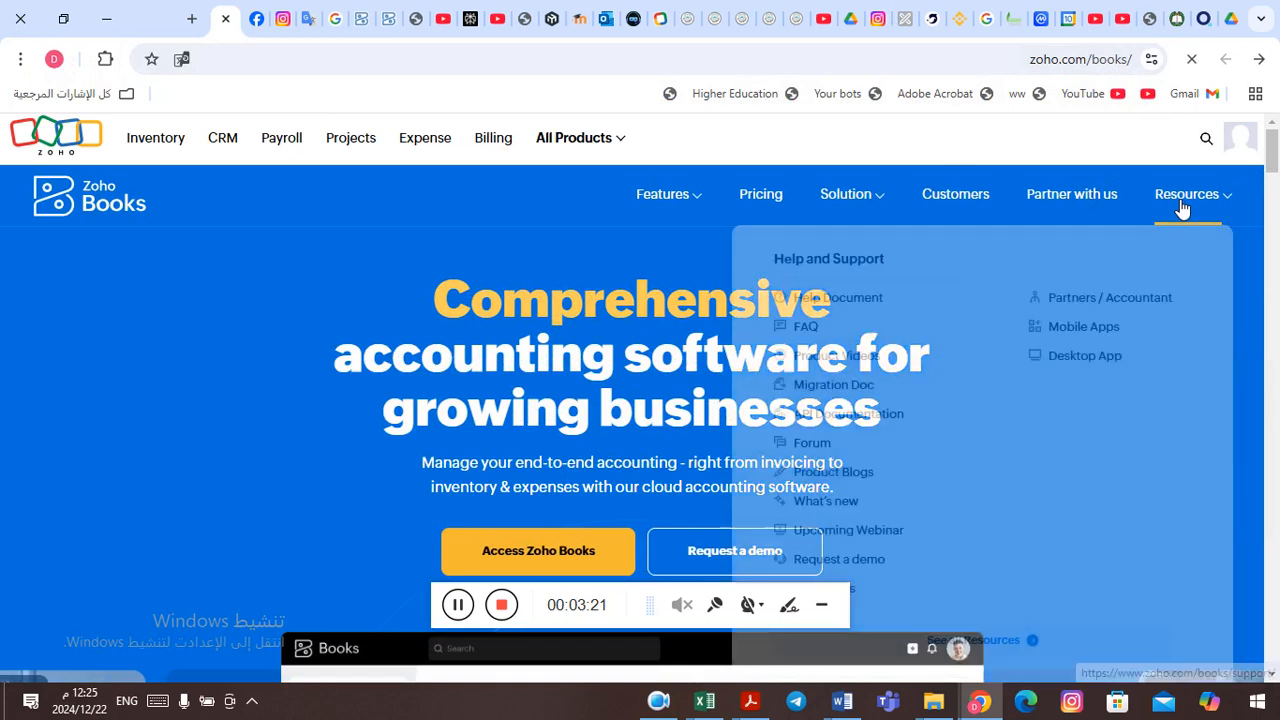
drag(1274, 152, 1274, 154)
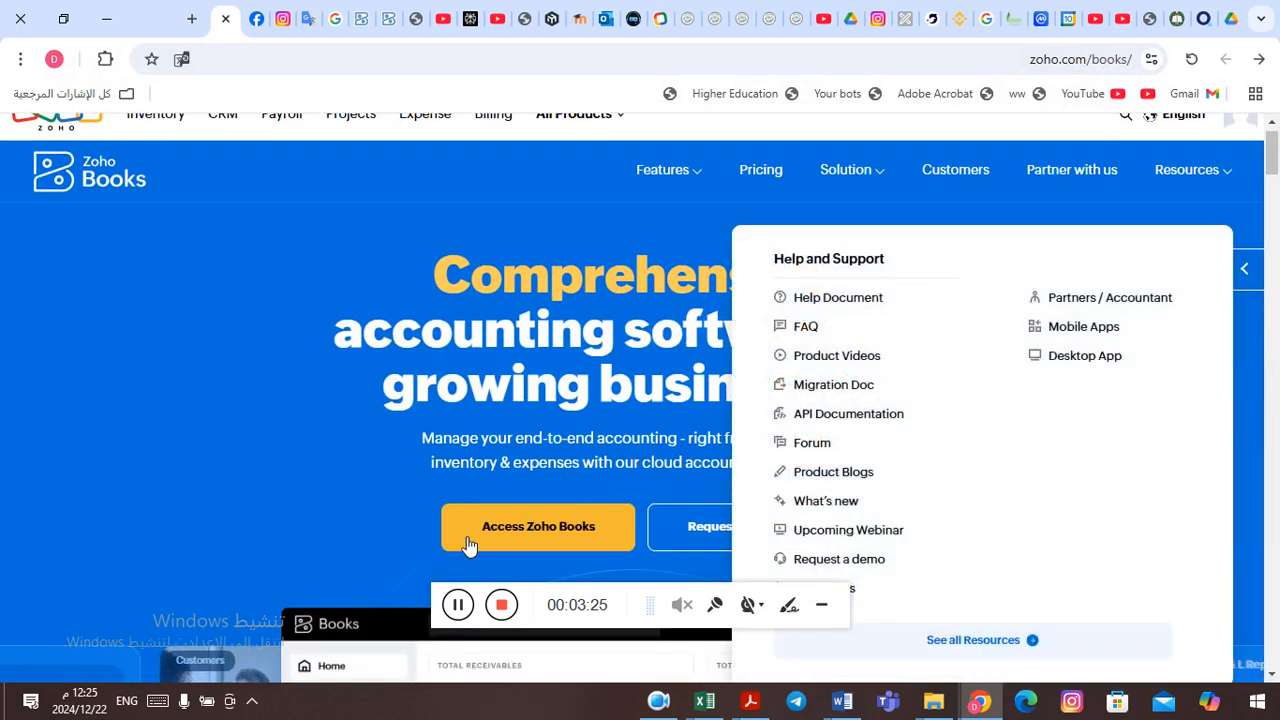
Step: Switch back to the ZOHO Books document in Word and read the instructions around choosing the start free trial option
key(alt+Tab)
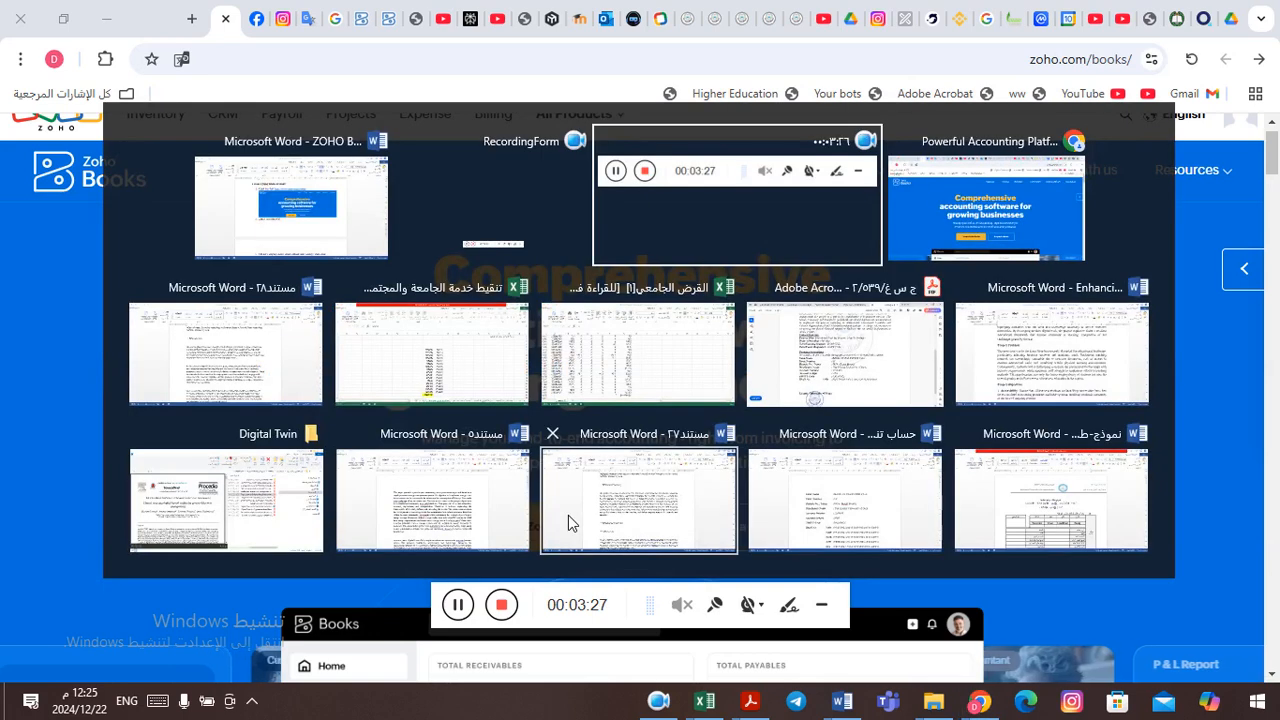
key(alt+Tab)
key(alt+Tab)
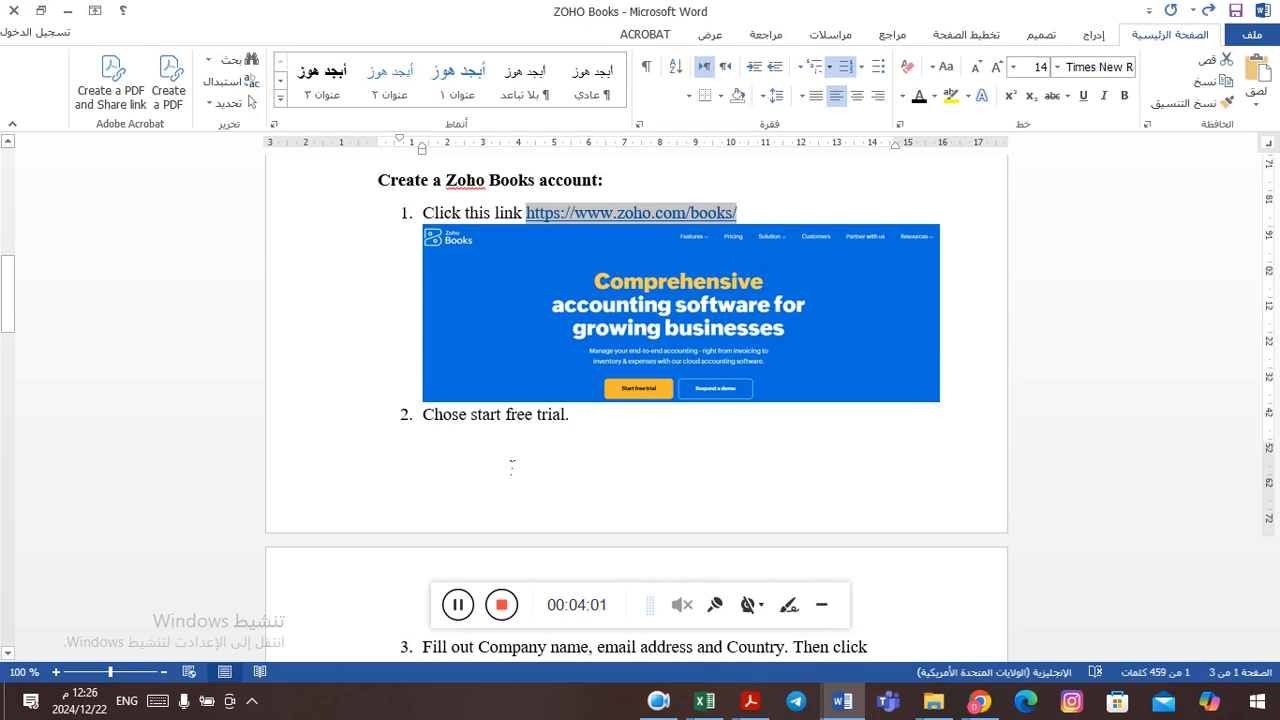
click(507, 428)
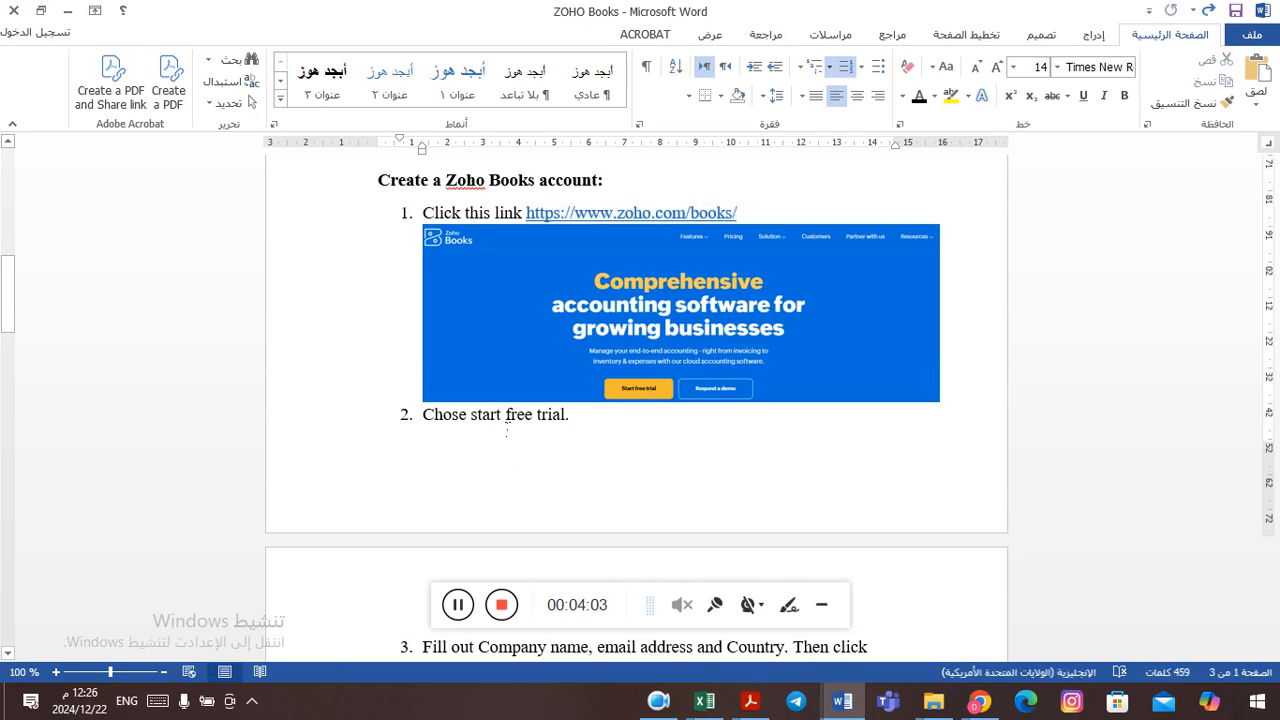
scroll(507, 428, down, 2)
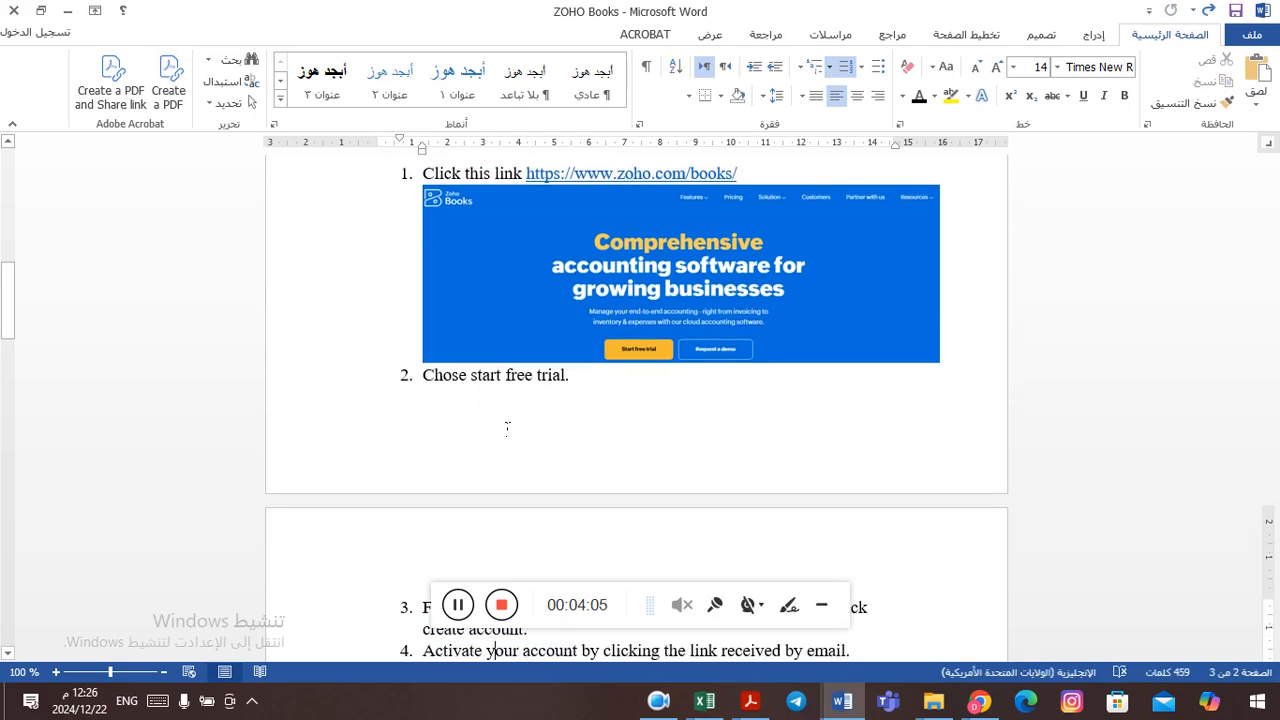
scroll(507, 428, down, 10)
scroll(507, 428, up, 3)
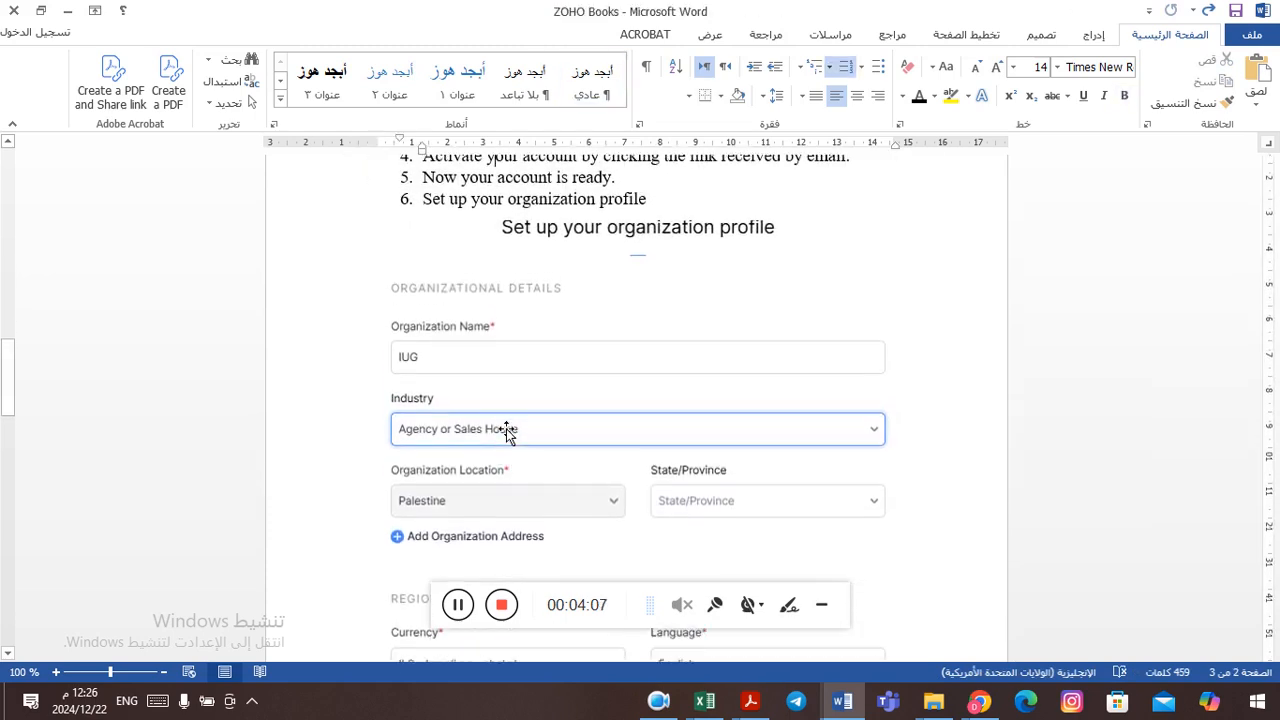
scroll(507, 428, up, 8)
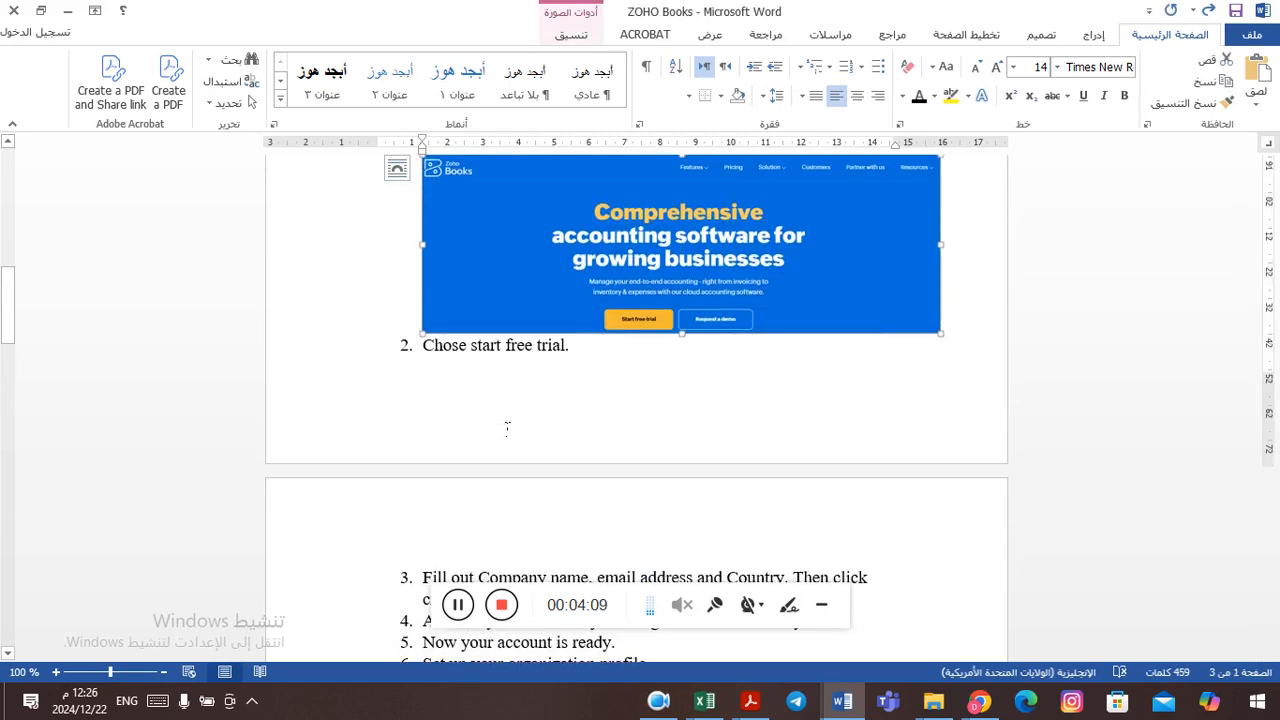
click(460, 605)
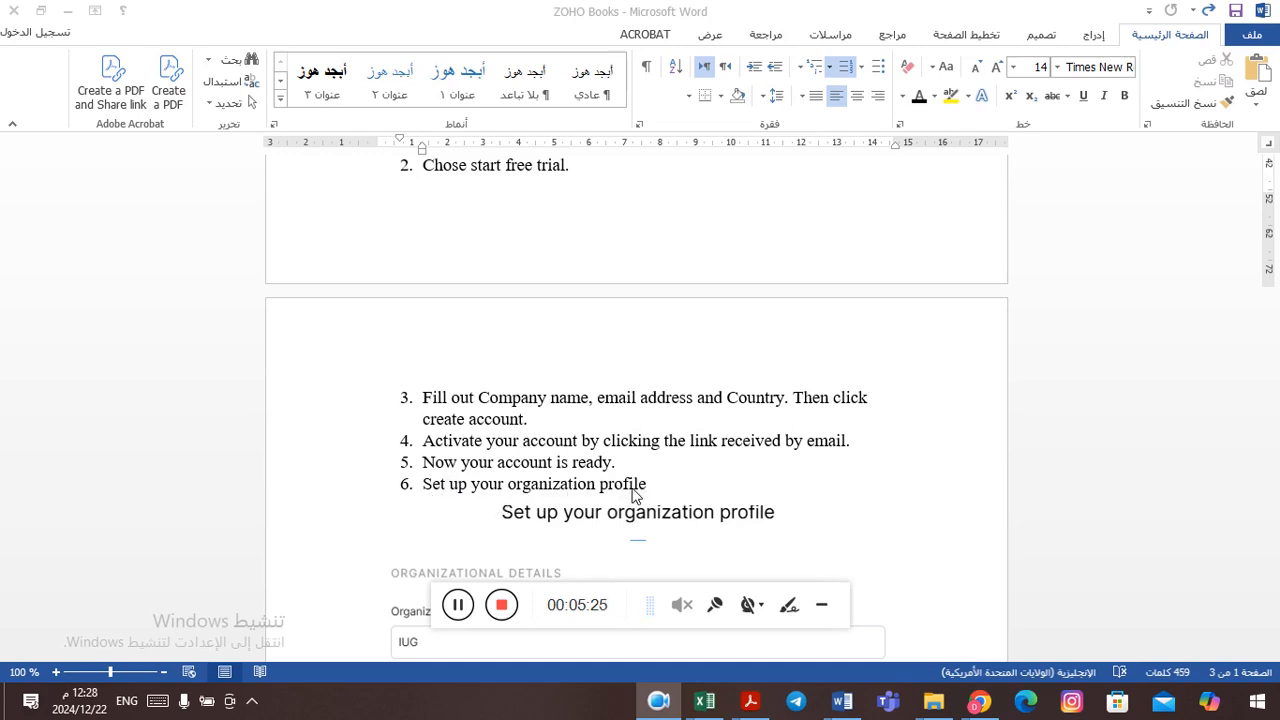
Step: Read account creation items 3 to 6 and the sample organization profile, down to the Get Started instruction
click(538, 466)
key(Down)
key(Down)
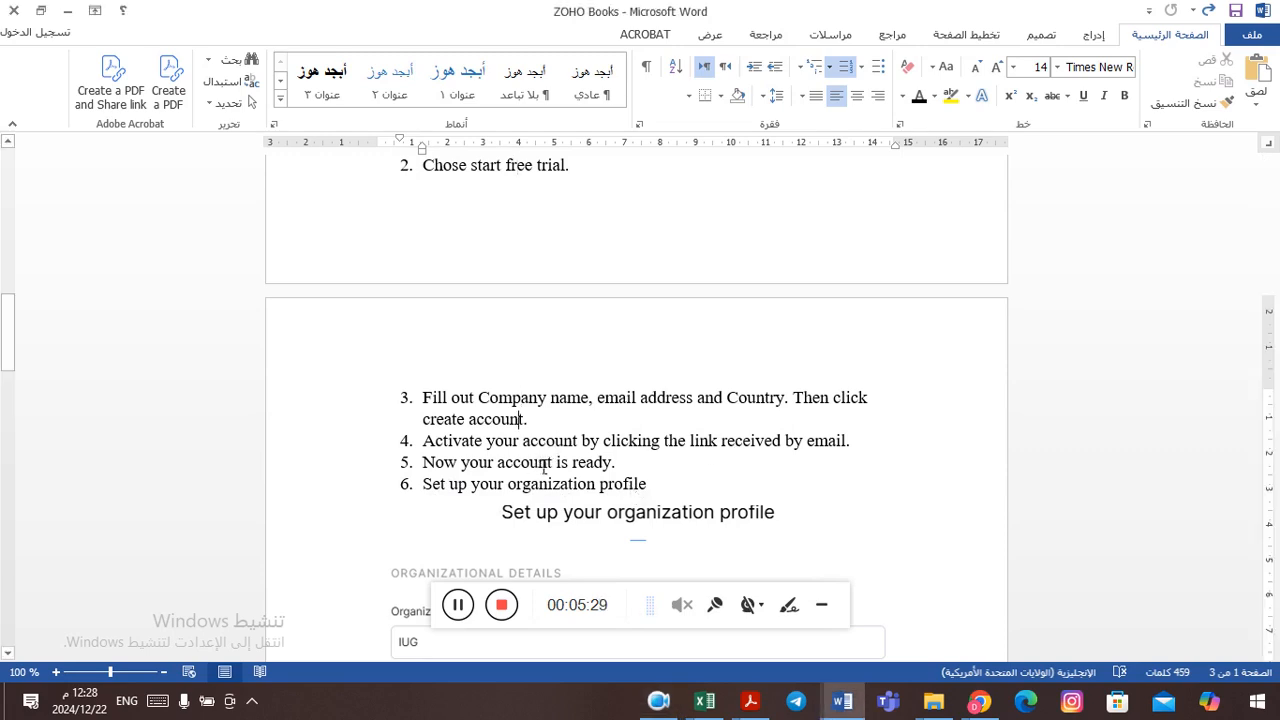
key(Down)
key(Down)
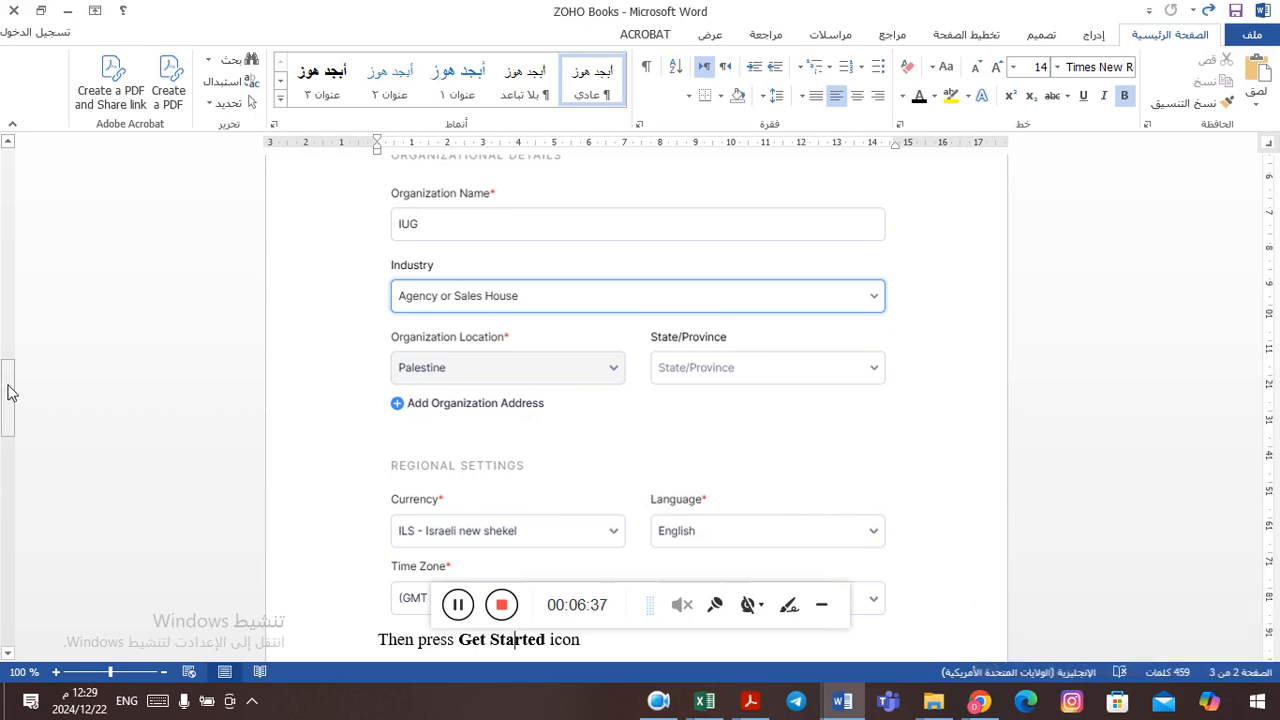
mouse_move(7, 392)
mouse_down()
mouse_move(10, 427)
mouse_move(9, 388)
mouse_up()
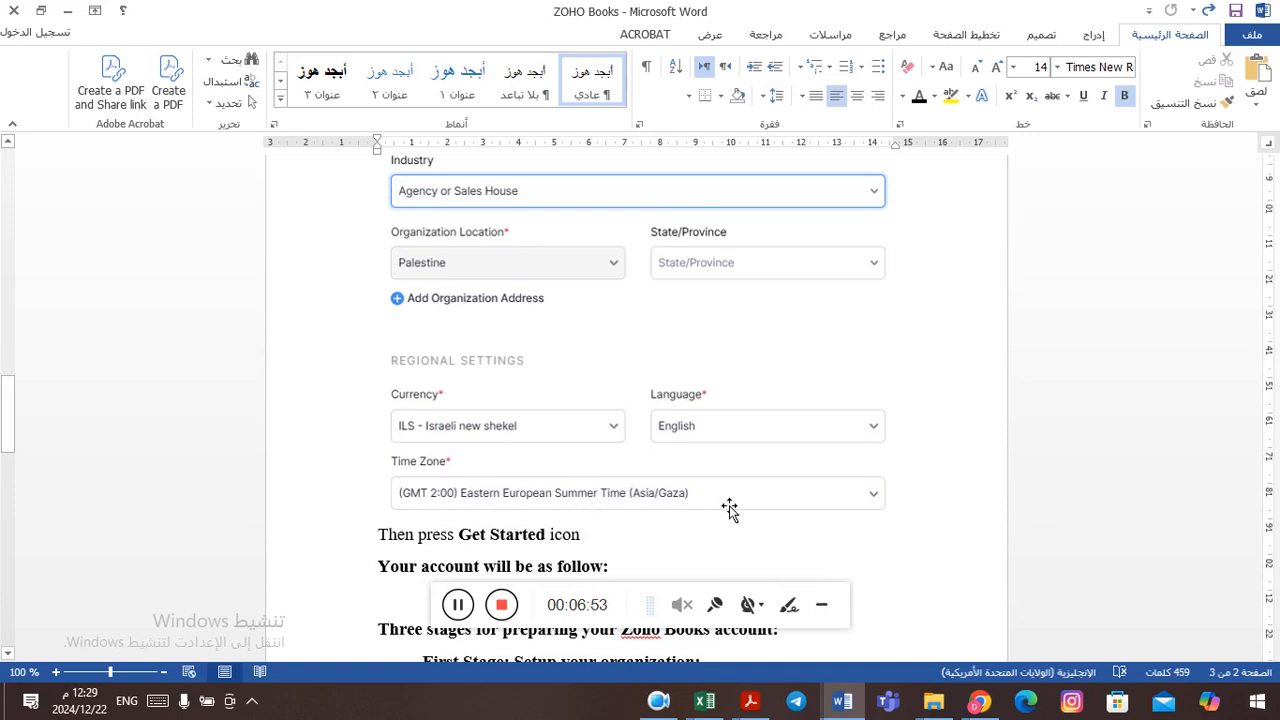
click(463, 612)
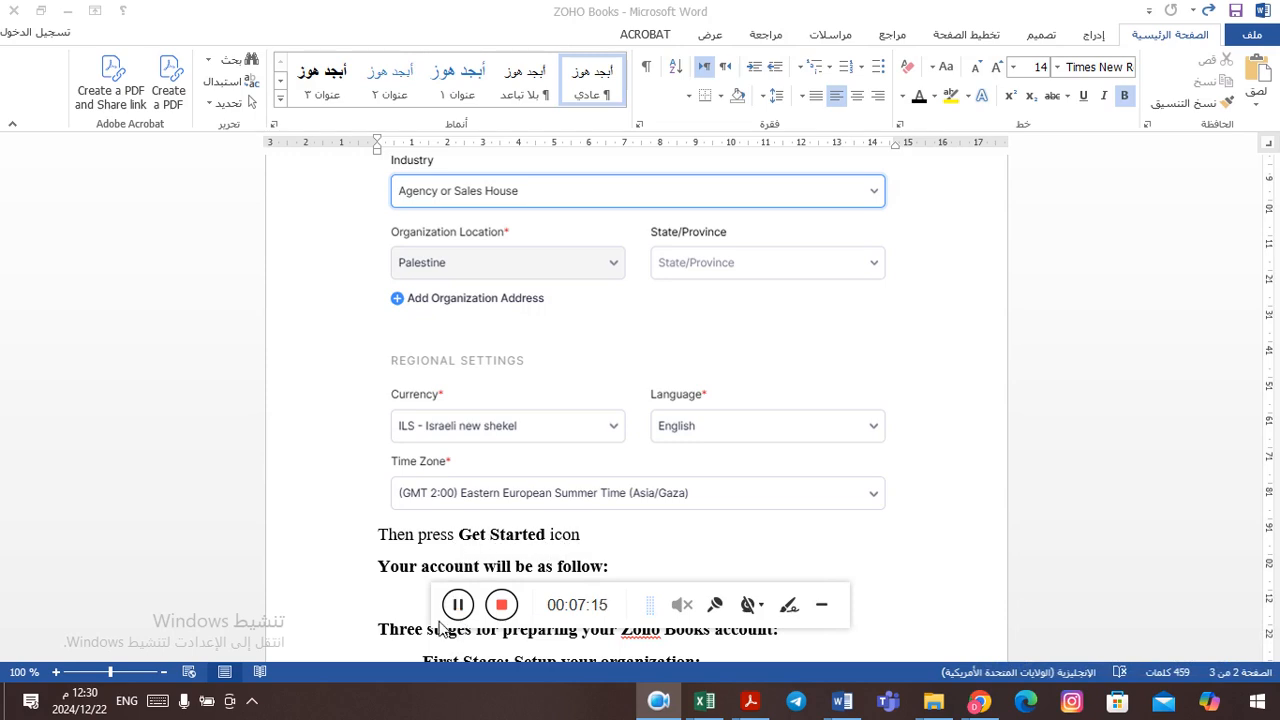
Step: Switch to Chrome and bring up the Zoho Books dashboard of the IUG organization
key(alt+Tab)
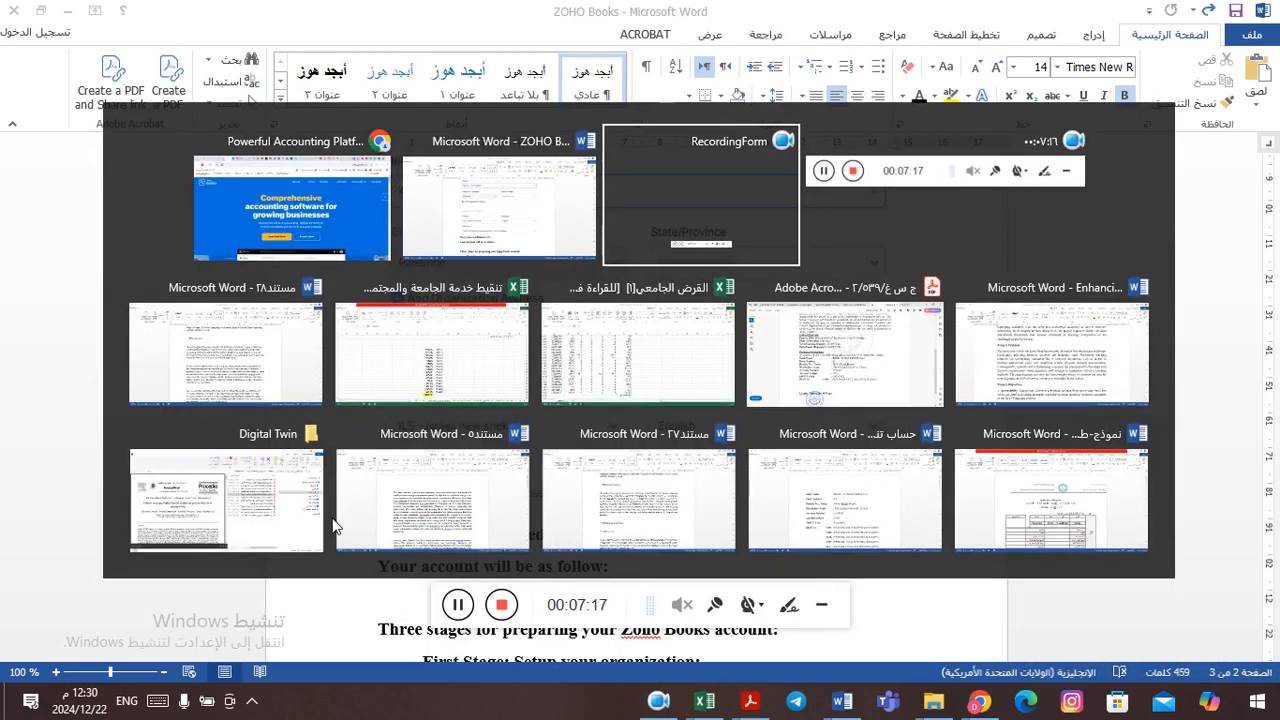
key(alt+shift+Tab)
key(alt+shift+Tab)
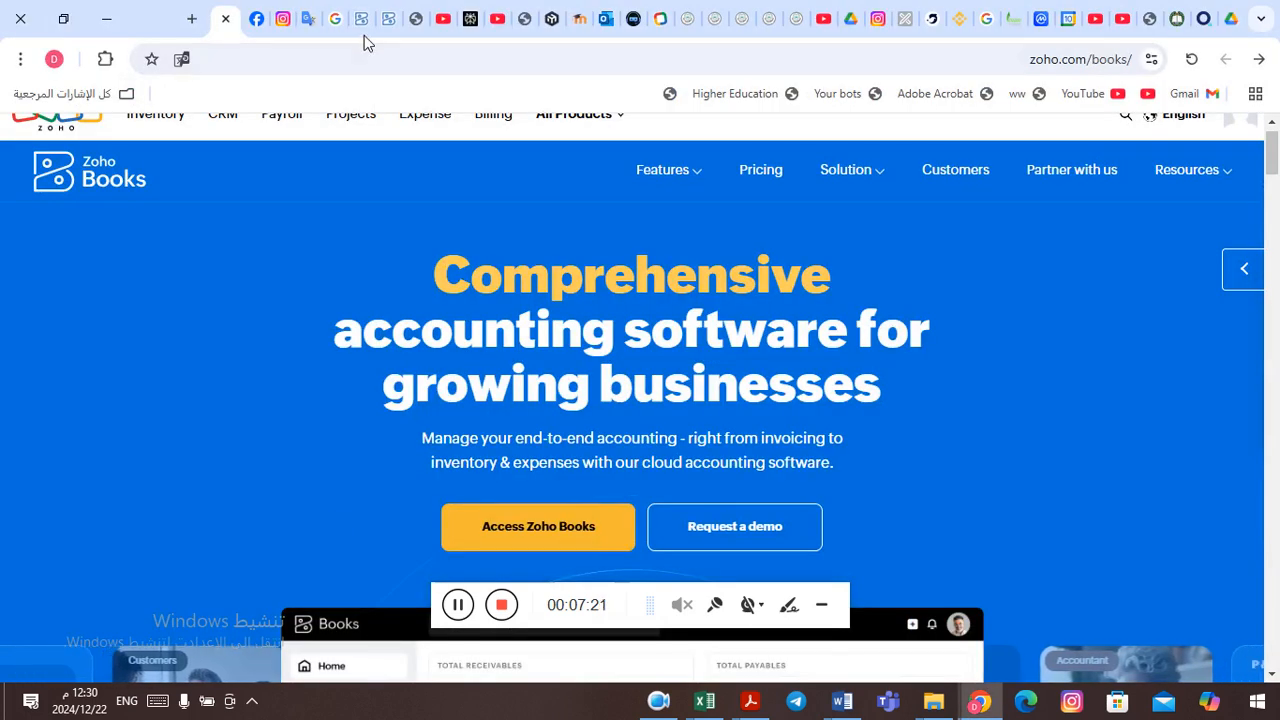
click(362, 18)
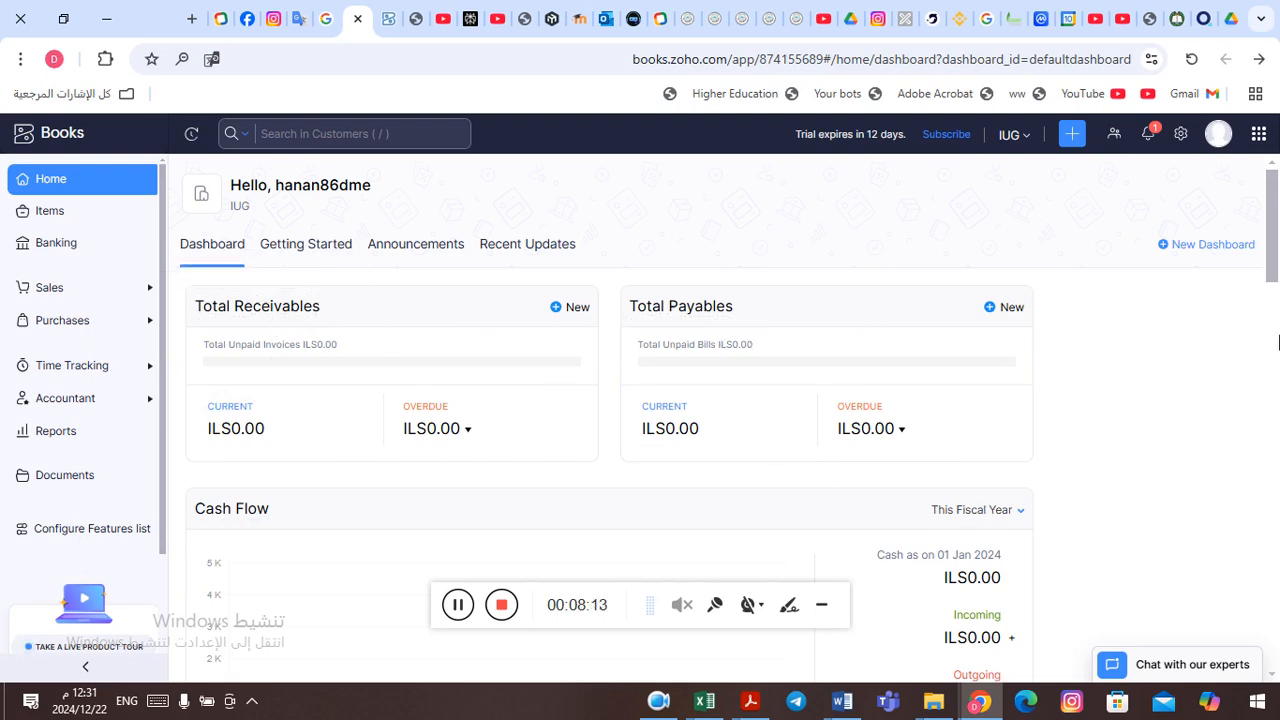
Step: Examine the dashboard sections, from Cash Flow through Income and Expense to Projects and Bank and Credit Cards
scroll(1262, 275, down, 3)
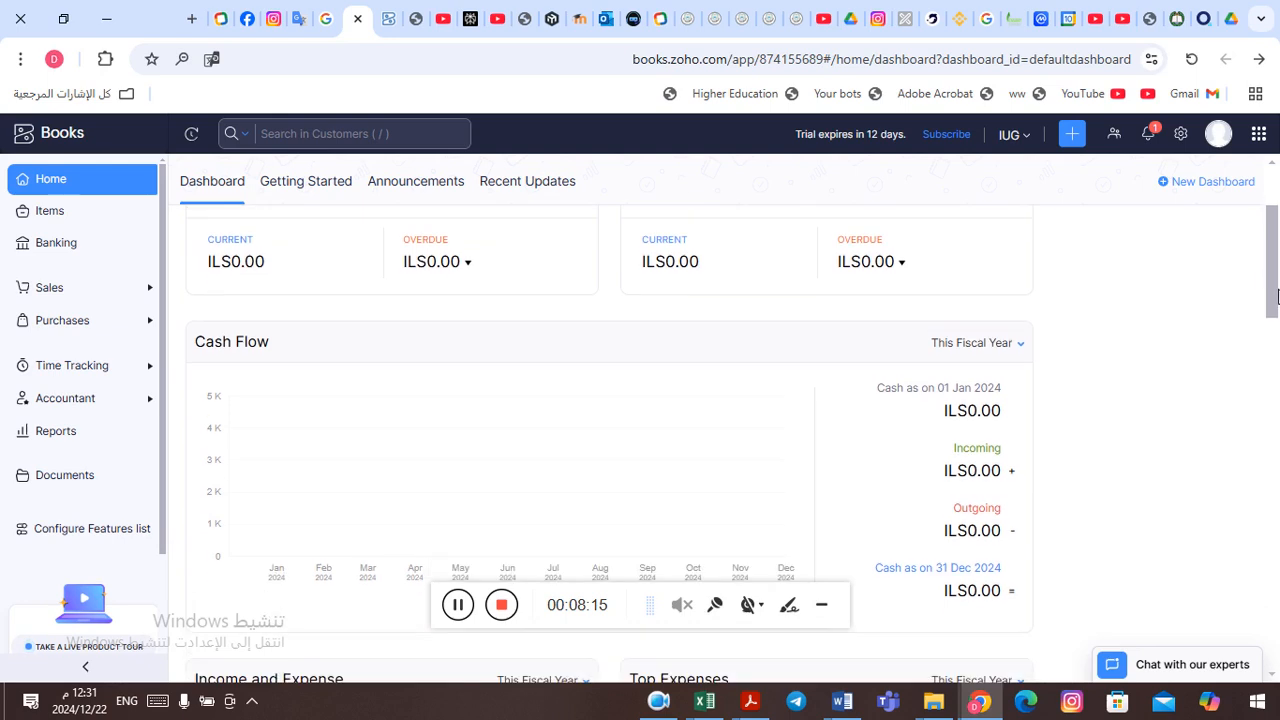
drag(1277, 316, 1277, 374)
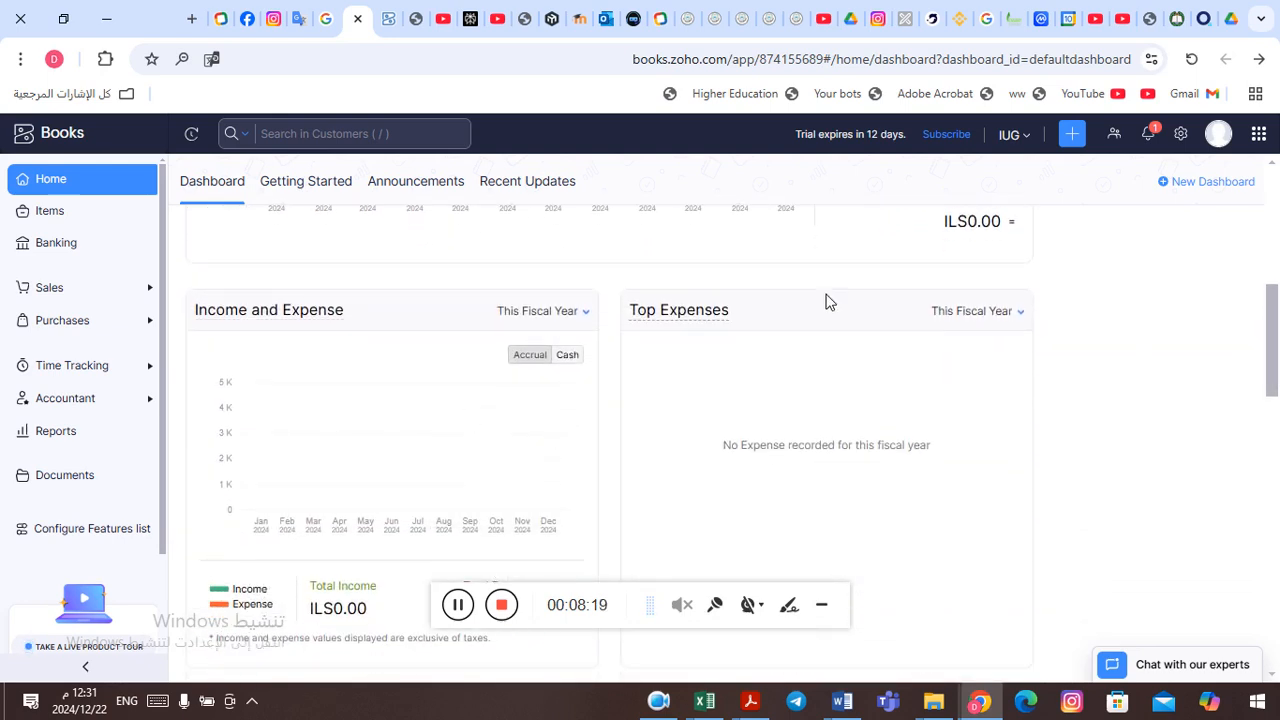
drag(1274, 333, 1277, 410)
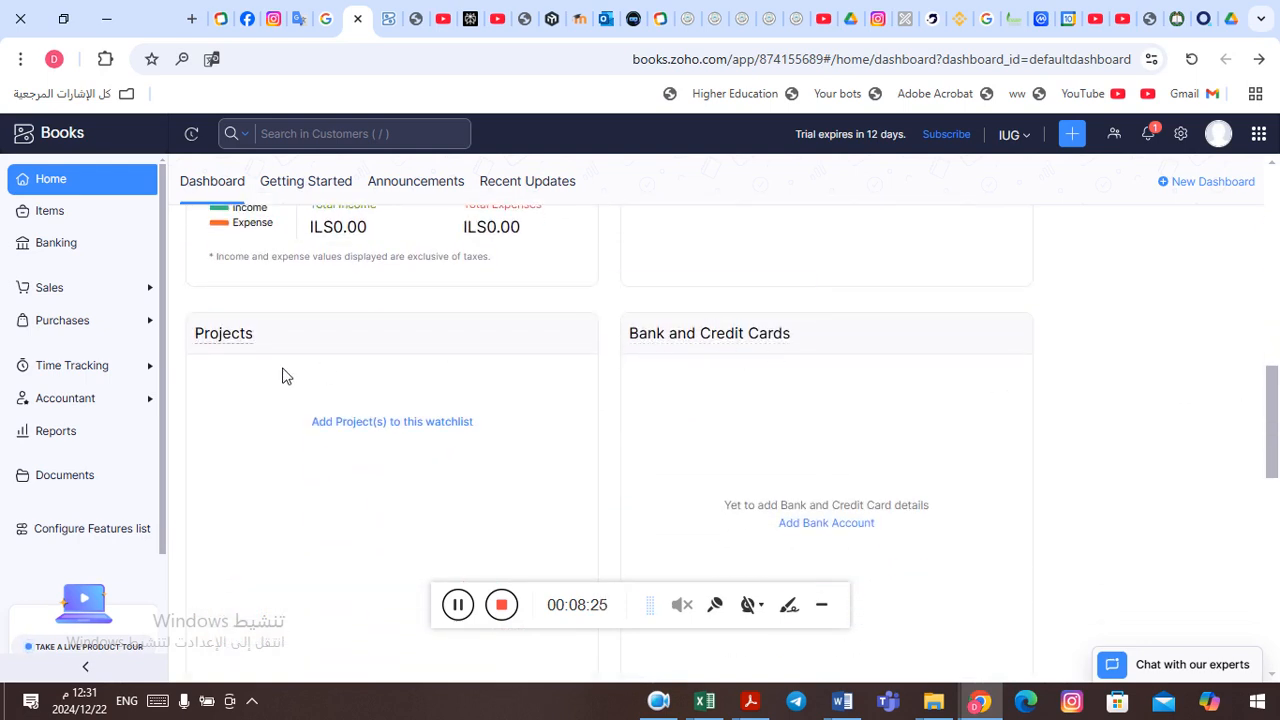
drag(1272, 413, 1277, 195)
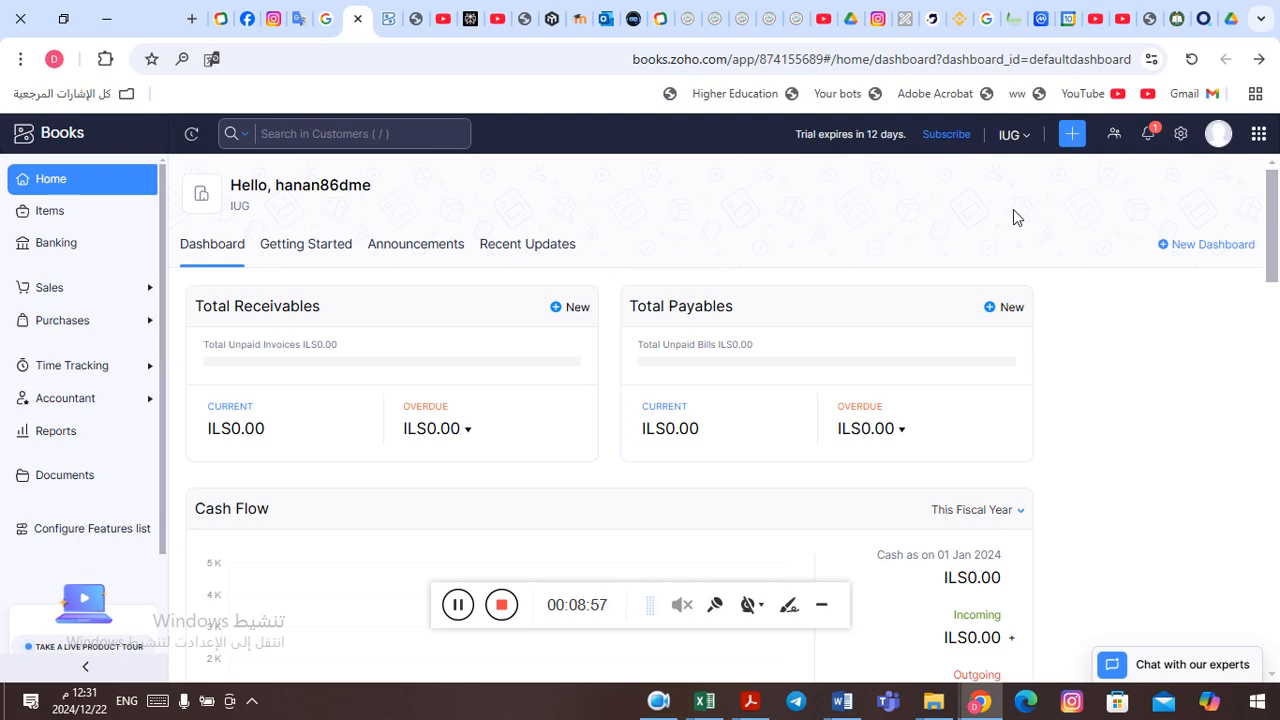
Step: View the list of organizations, close it, and open the All Settings page
click(1034, 146)
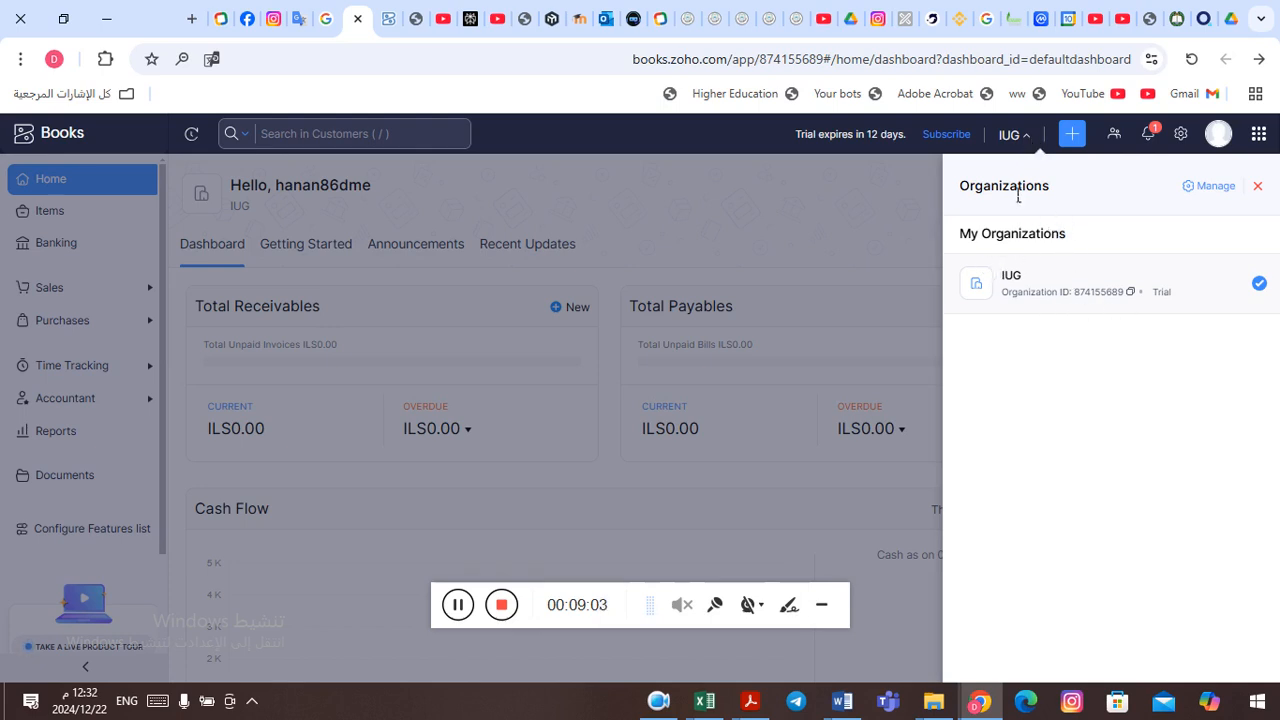
click(1030, 140)
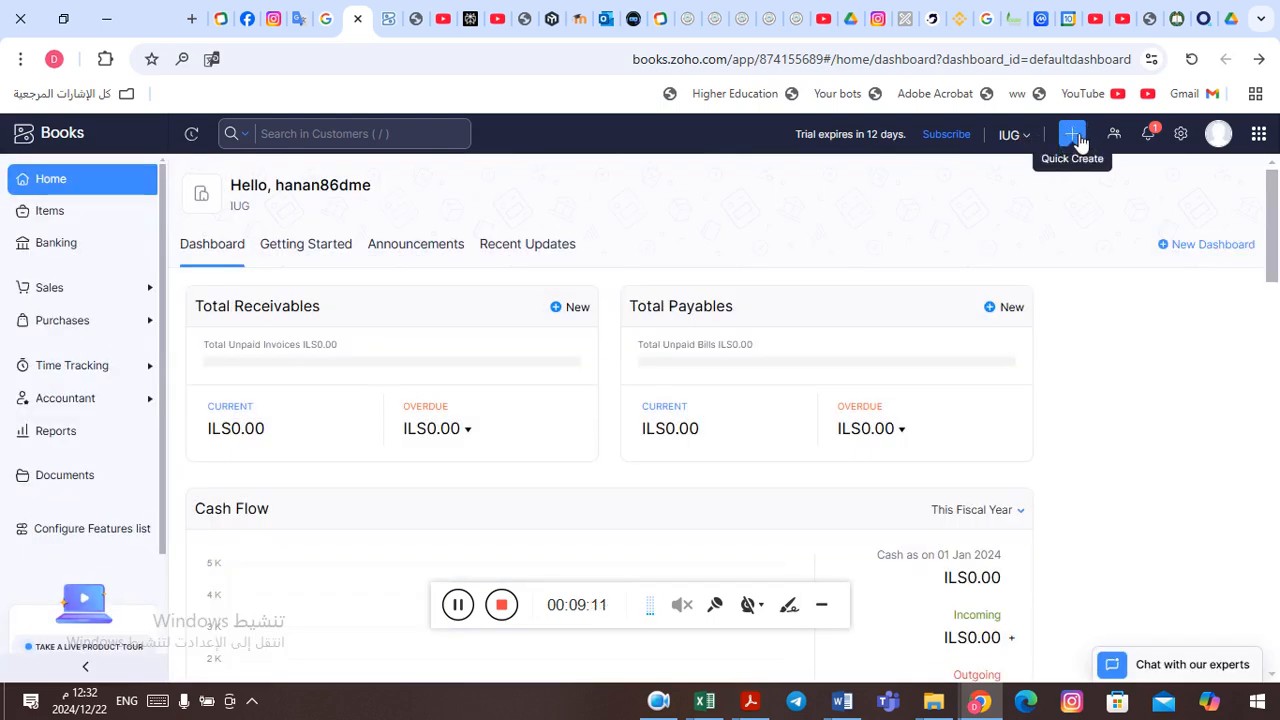
click(1183, 138)
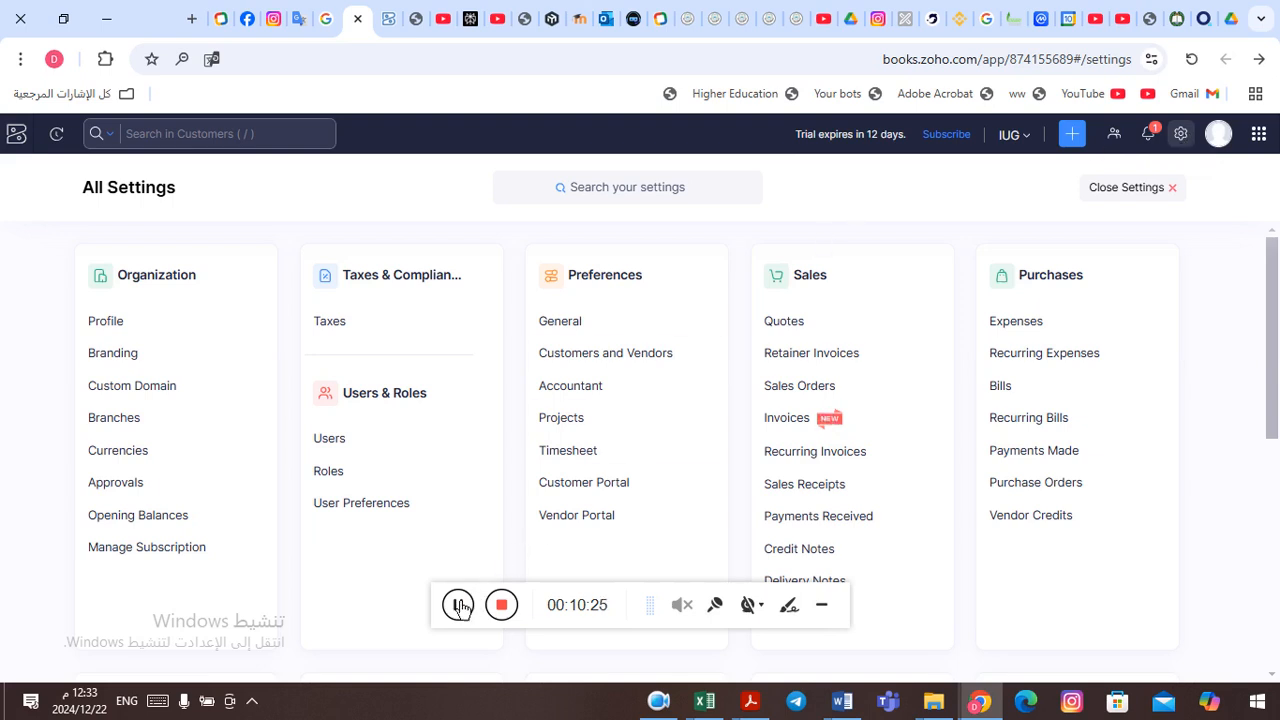
click(458, 606)
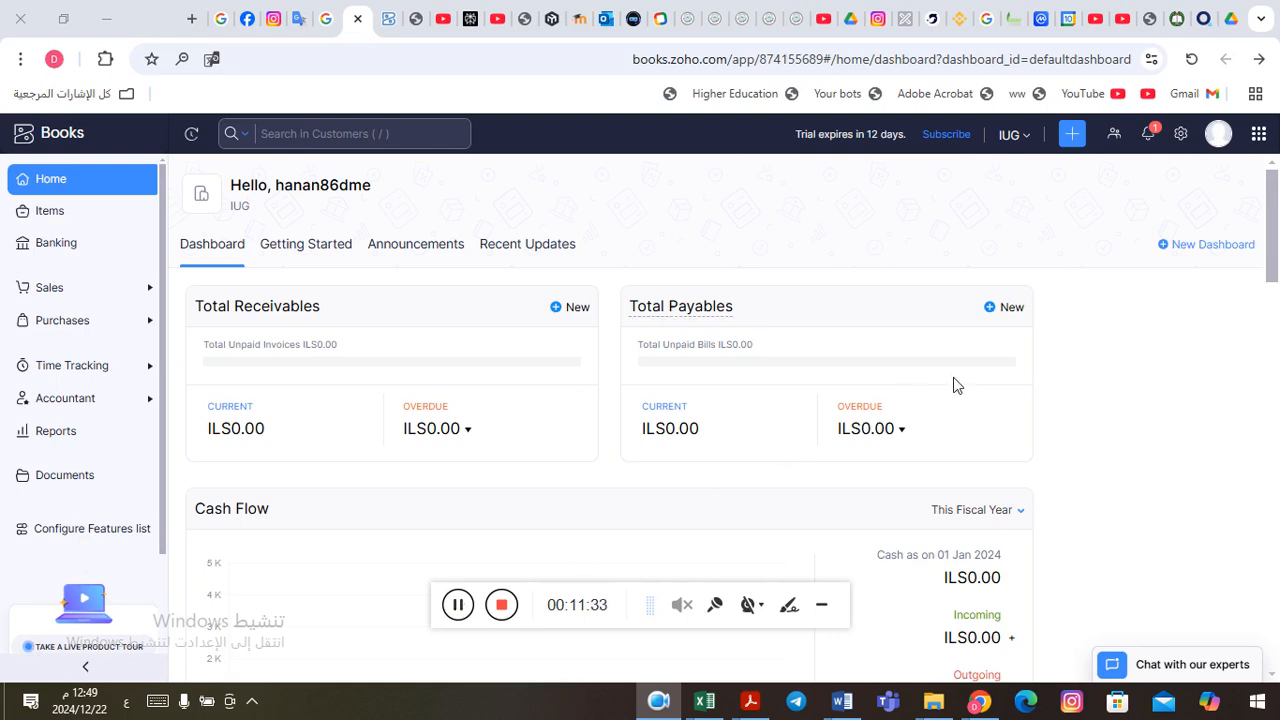
Step: Open All Settings from the dashboard and examine every category, from Organization down to the developer and integration settings
click(1181, 135)
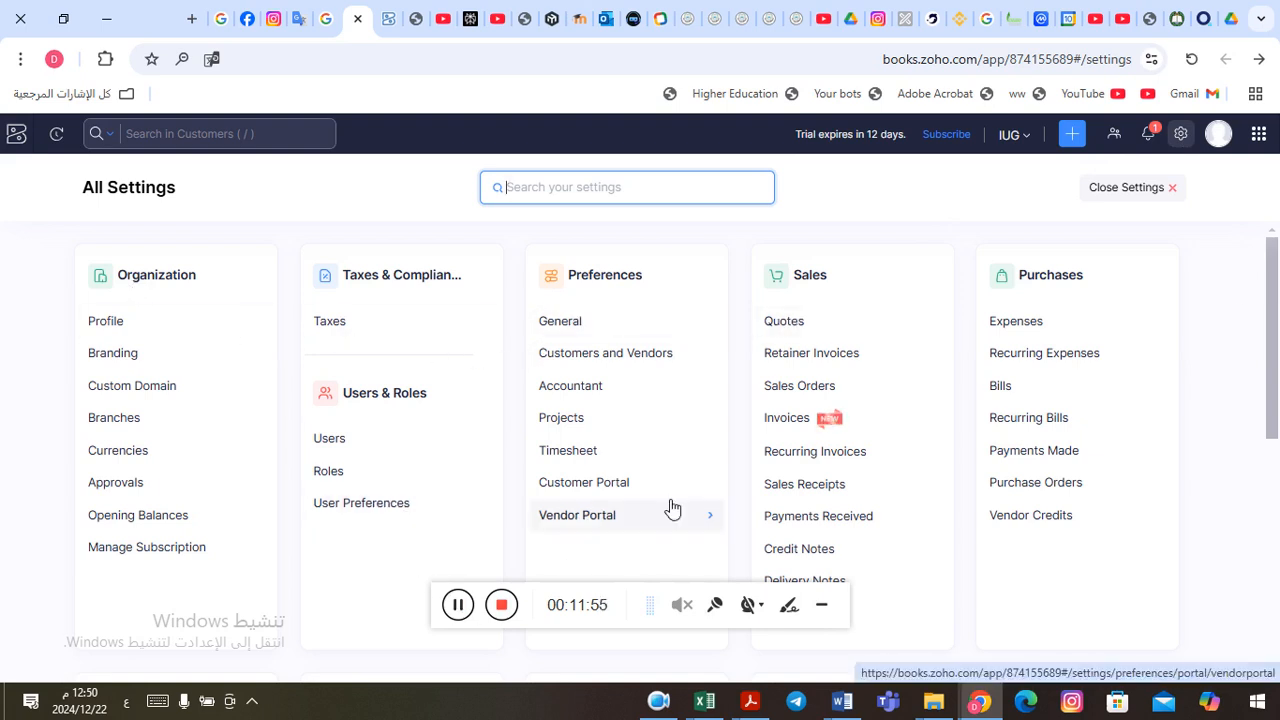
click(462, 608)
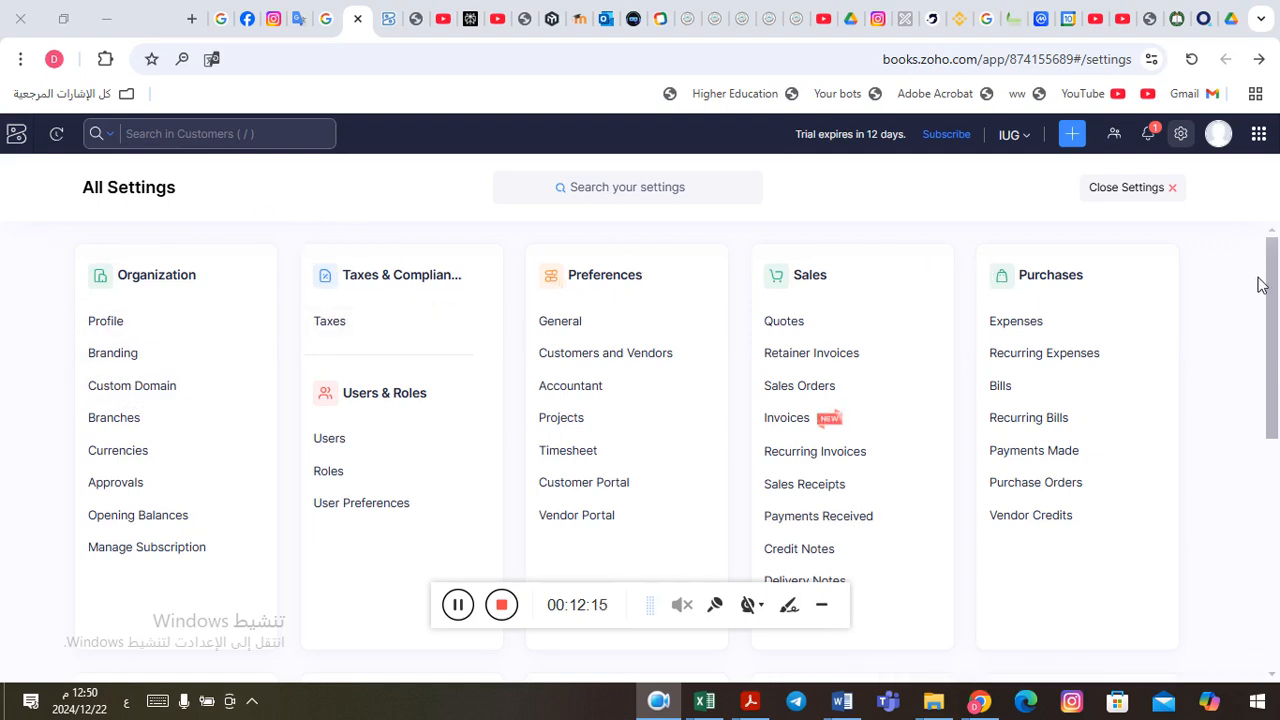
drag(1276, 284, 1278, 440)
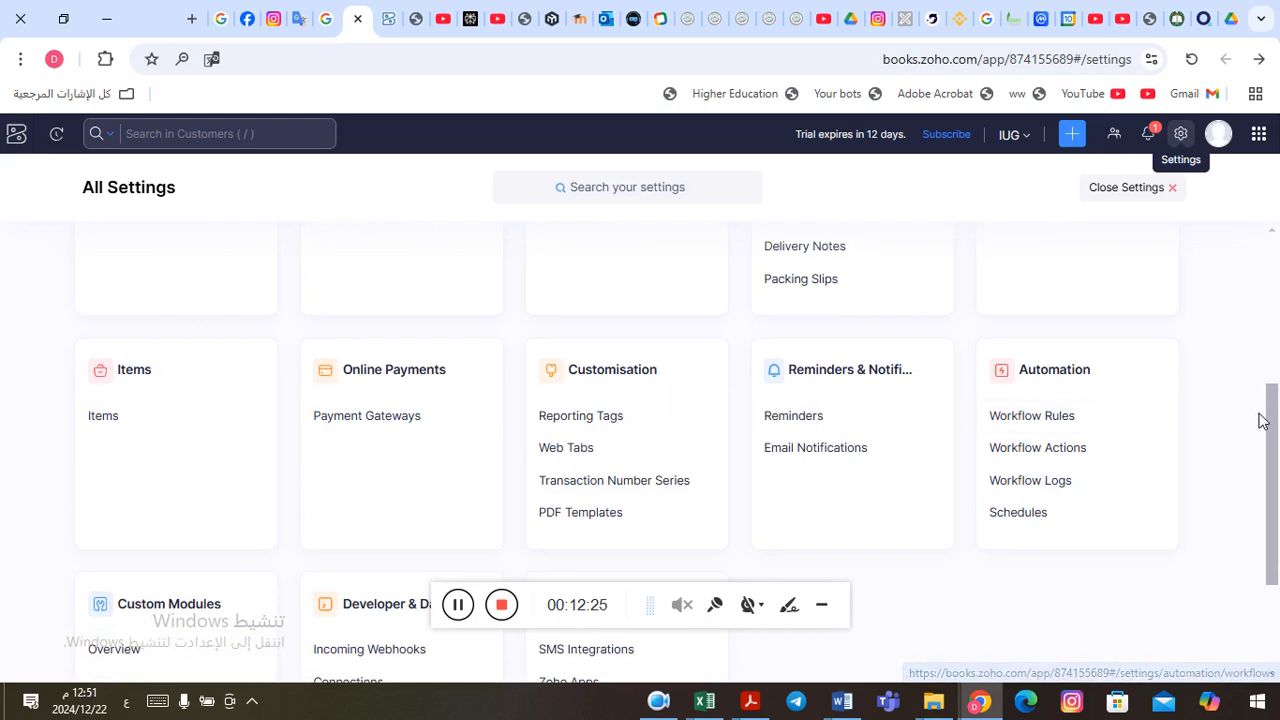
drag(1272, 422, 1276, 505)
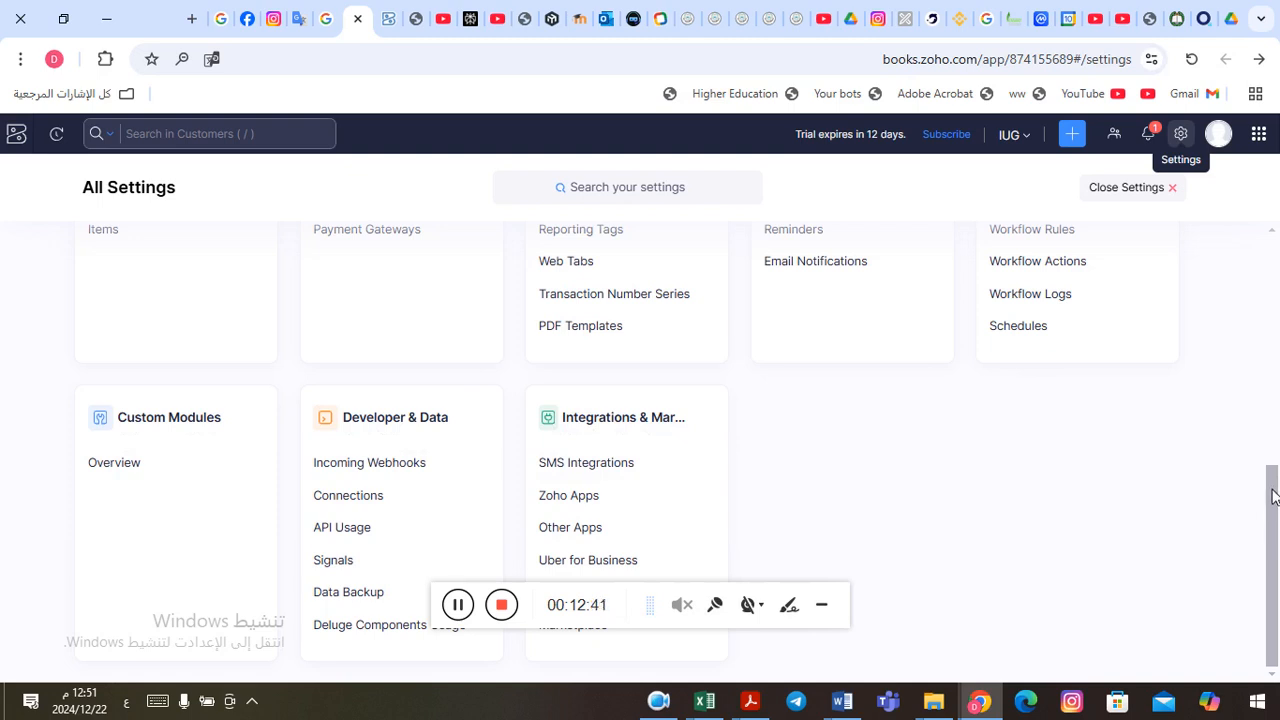
drag(1272, 492, 1276, 134)
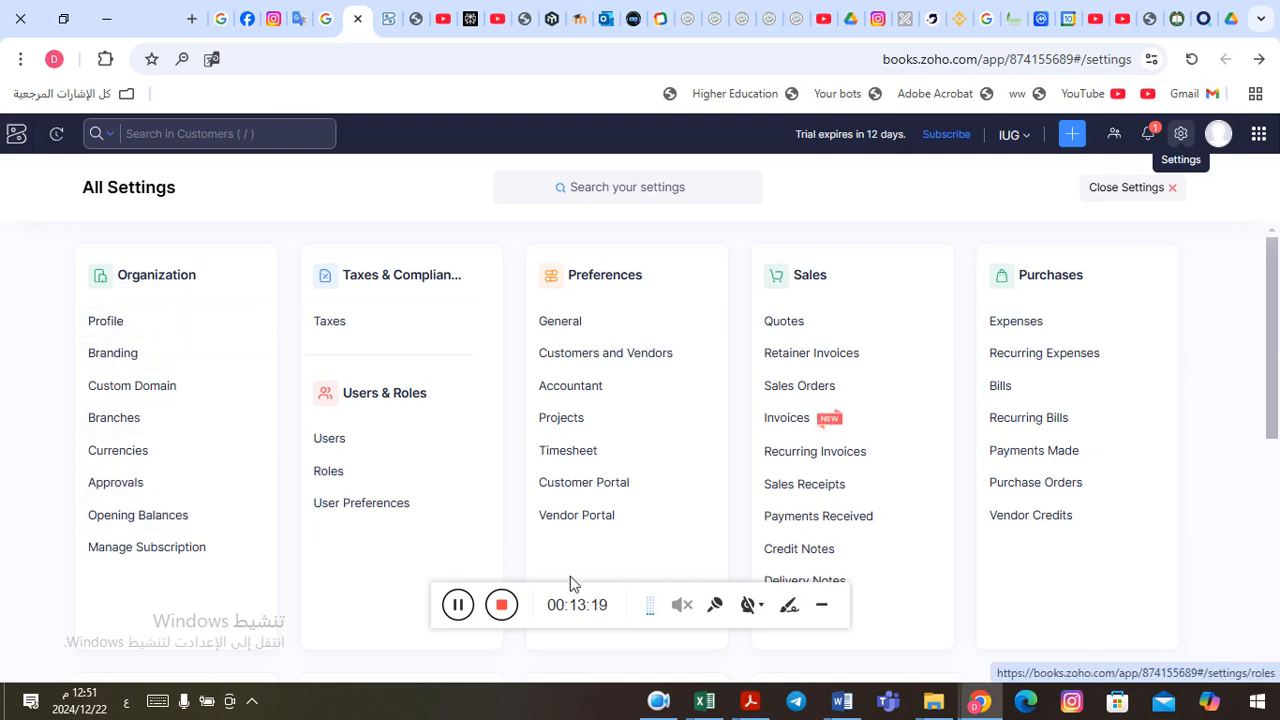
click(458, 608)
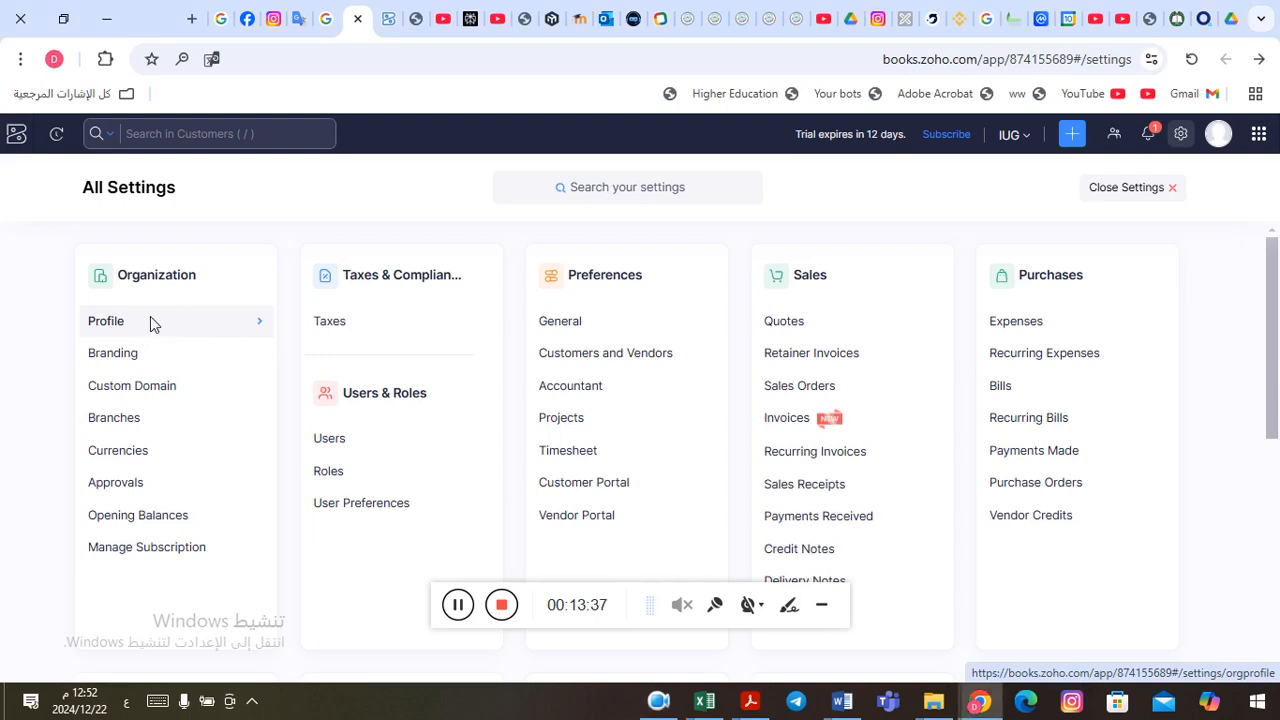
Step: Open the organization's Profile settings and try to upload the IUG Logo file as the organization logo
click(151, 321)
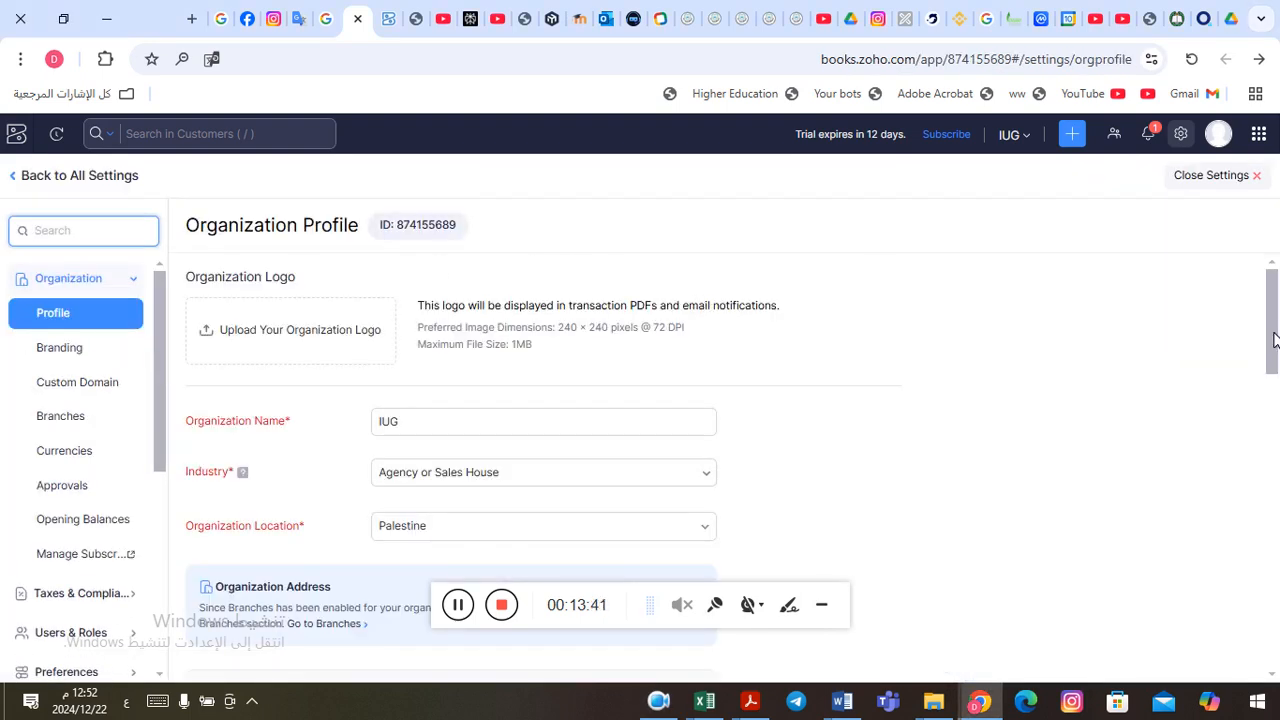
mouse_move(1275, 335)
mouse_down()
mouse_move(1275, 348)
mouse_move(1275, 319)
mouse_up()
click(251, 337)
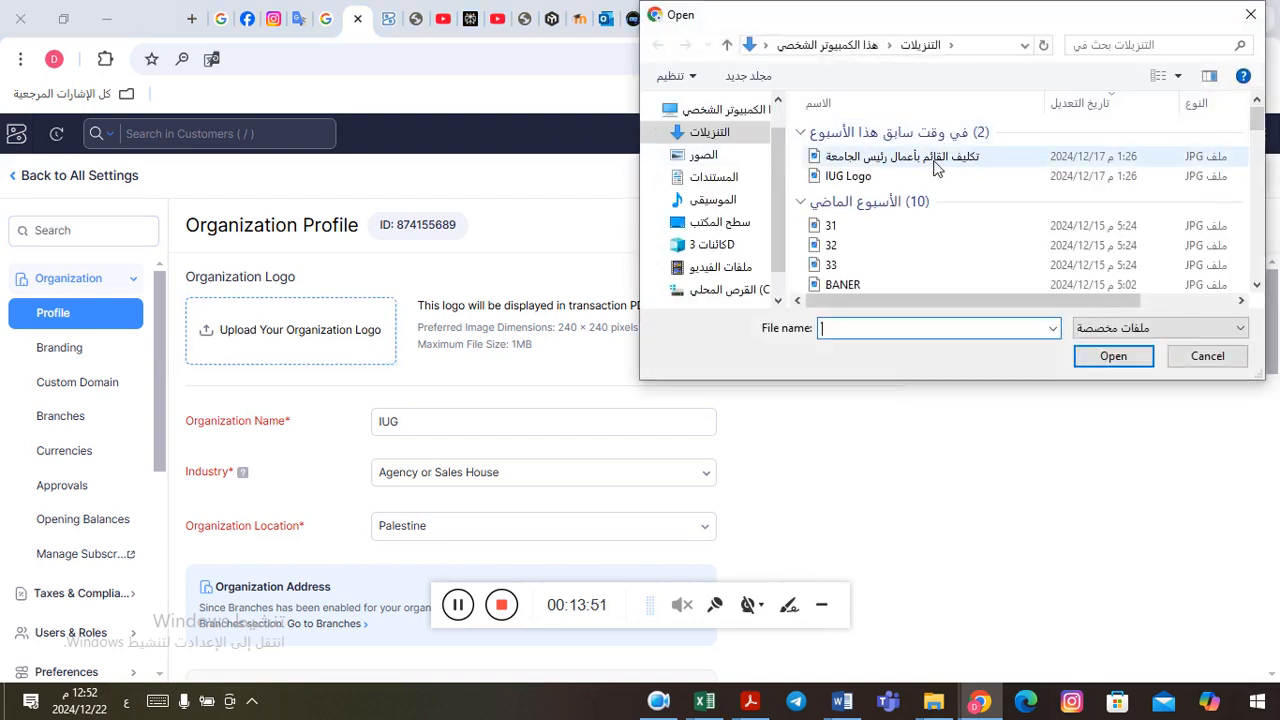
click(893, 177)
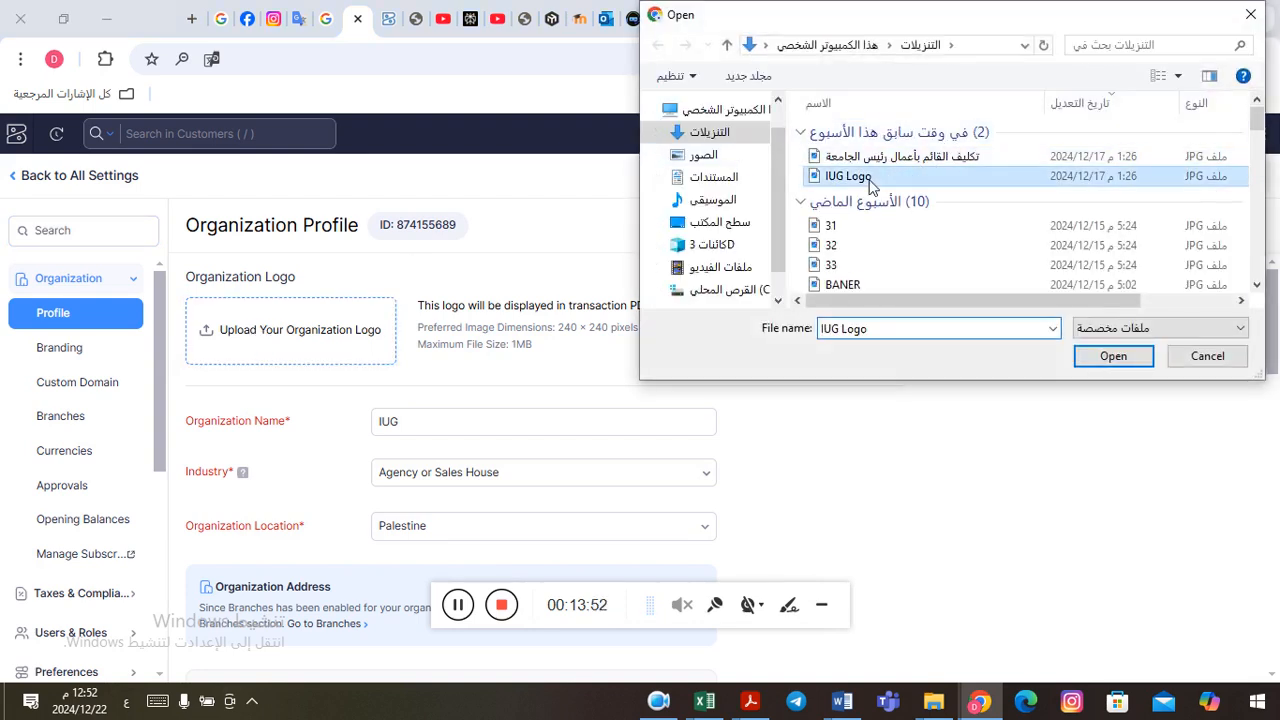
click(1110, 358)
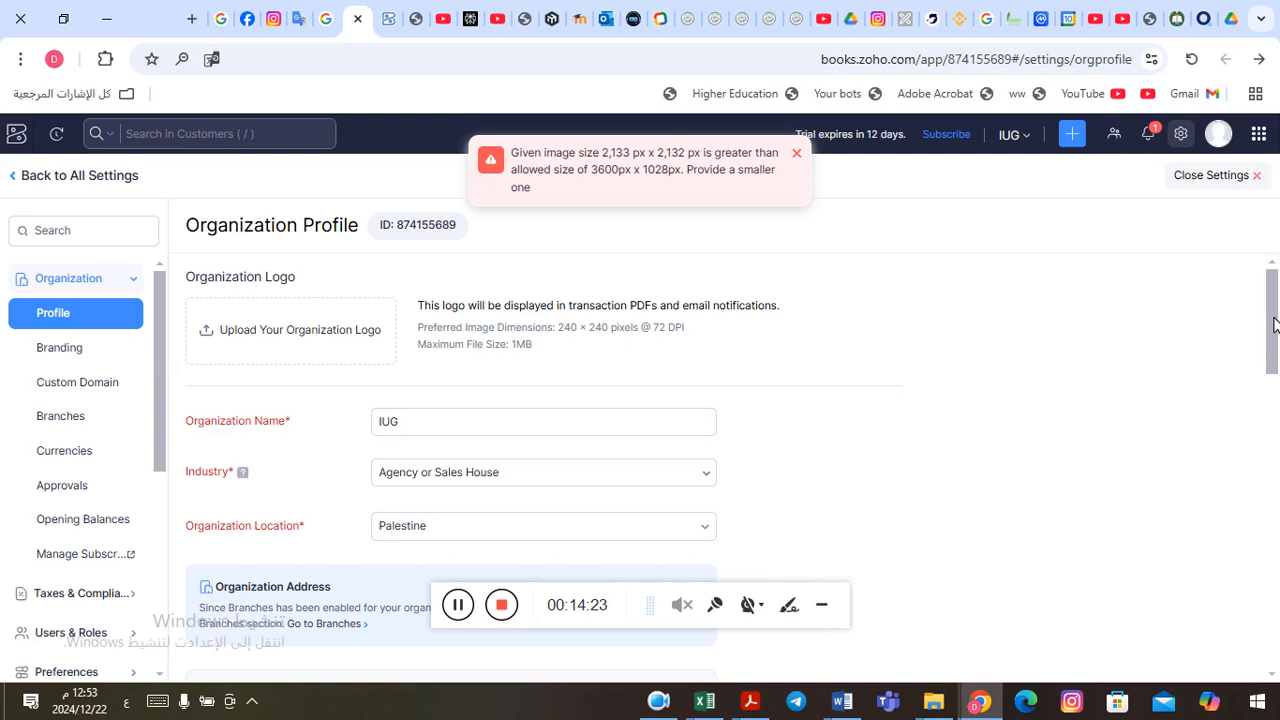
Step: Check the Organization Name field, browse the industry choices, and select Agency or Sales House as the industry
drag(1273, 325, 1274, 337)
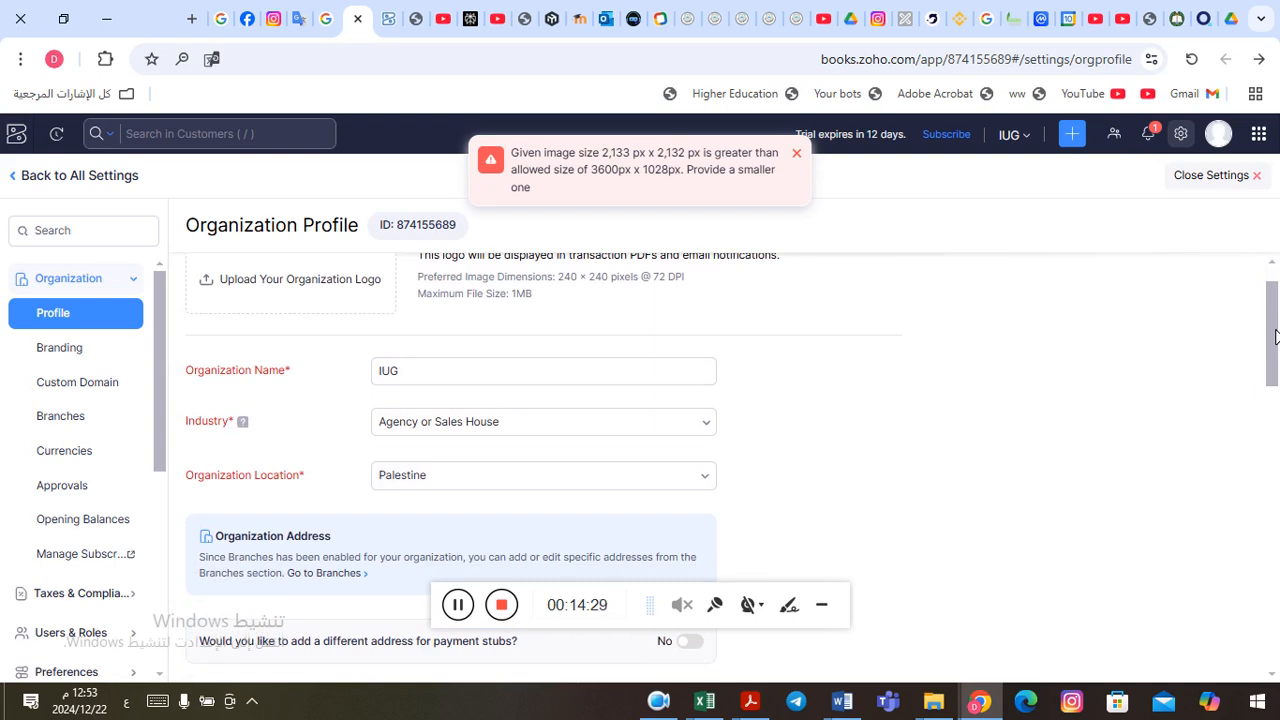
click(420, 376)
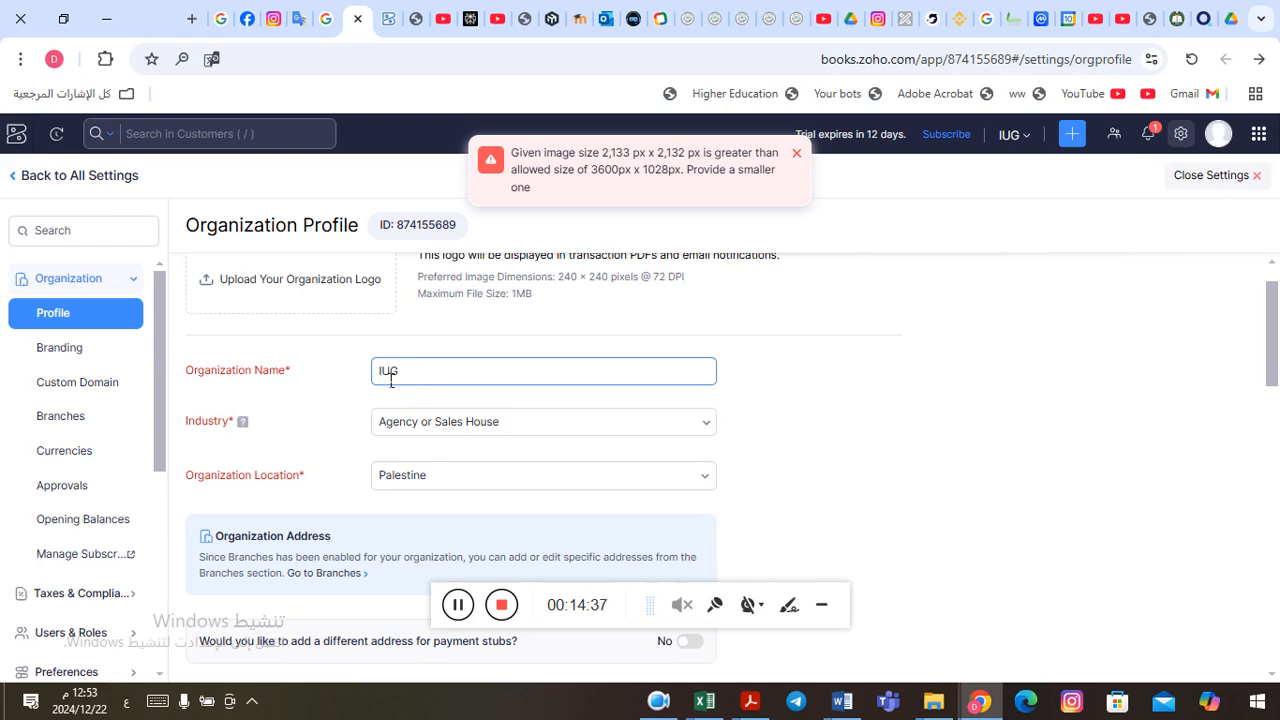
click(529, 421)
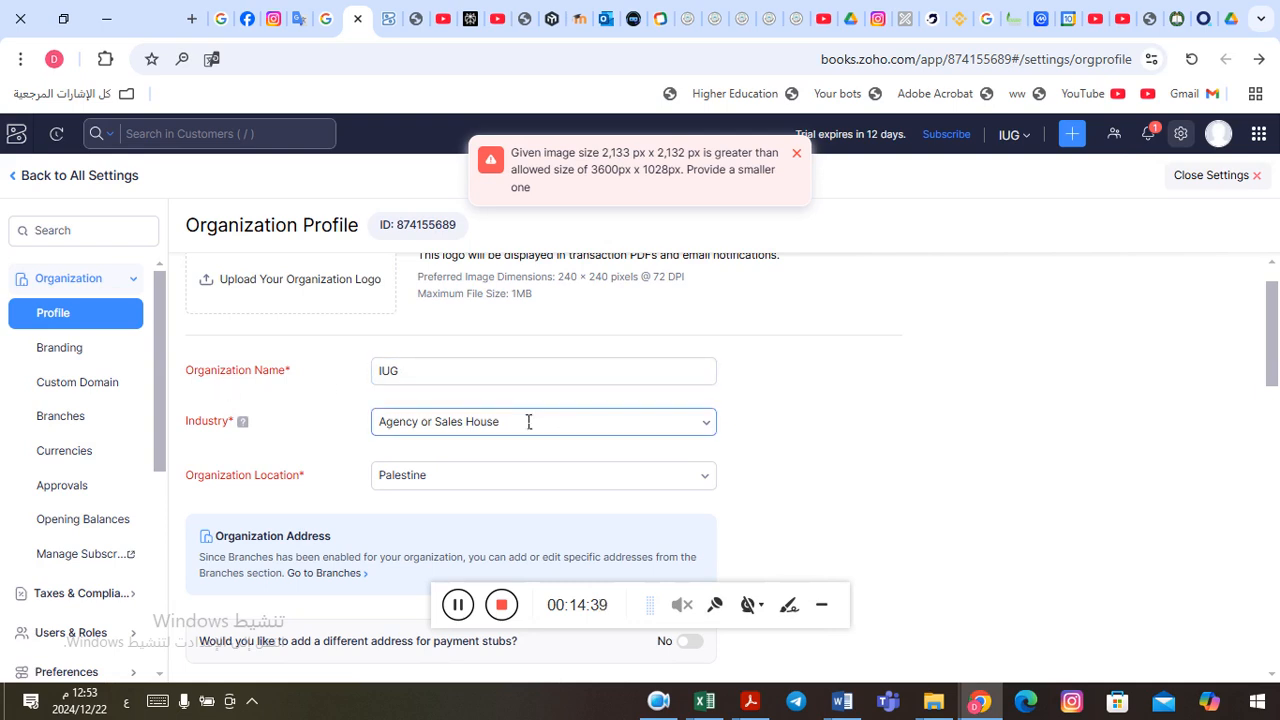
click(705, 428)
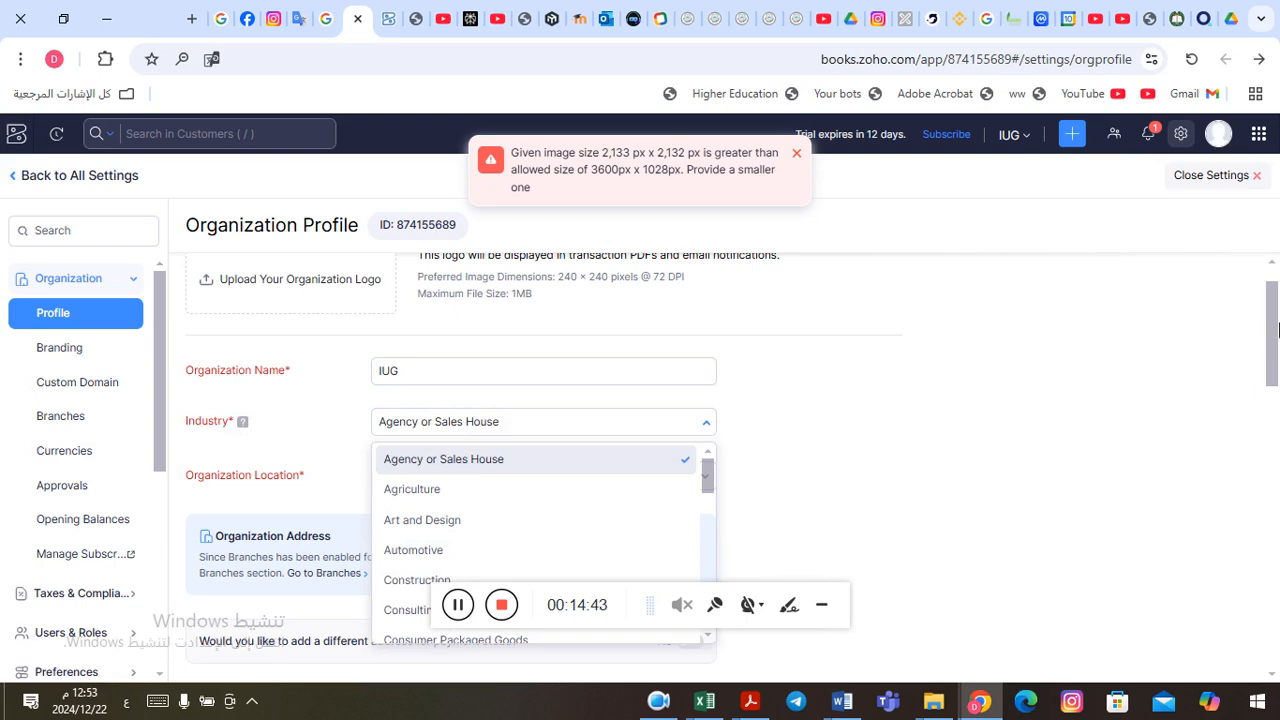
drag(1275, 330, 1277, 345)
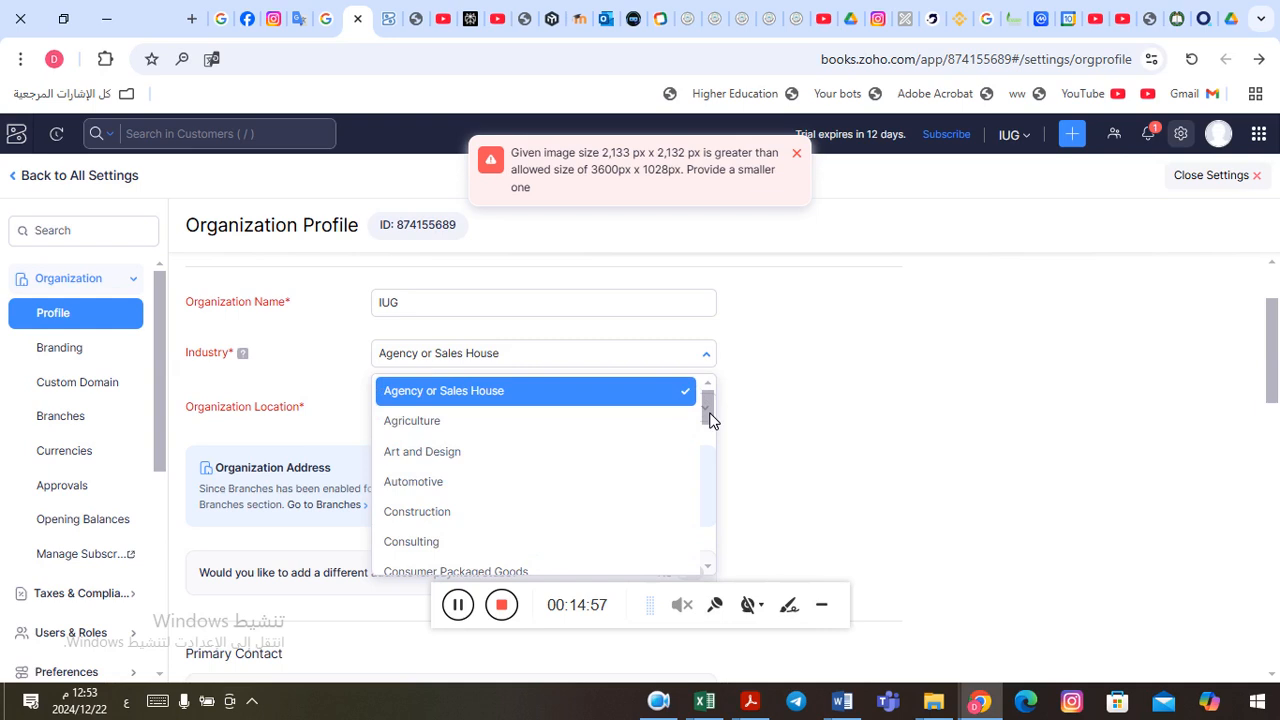
drag(709, 418, 712, 441)
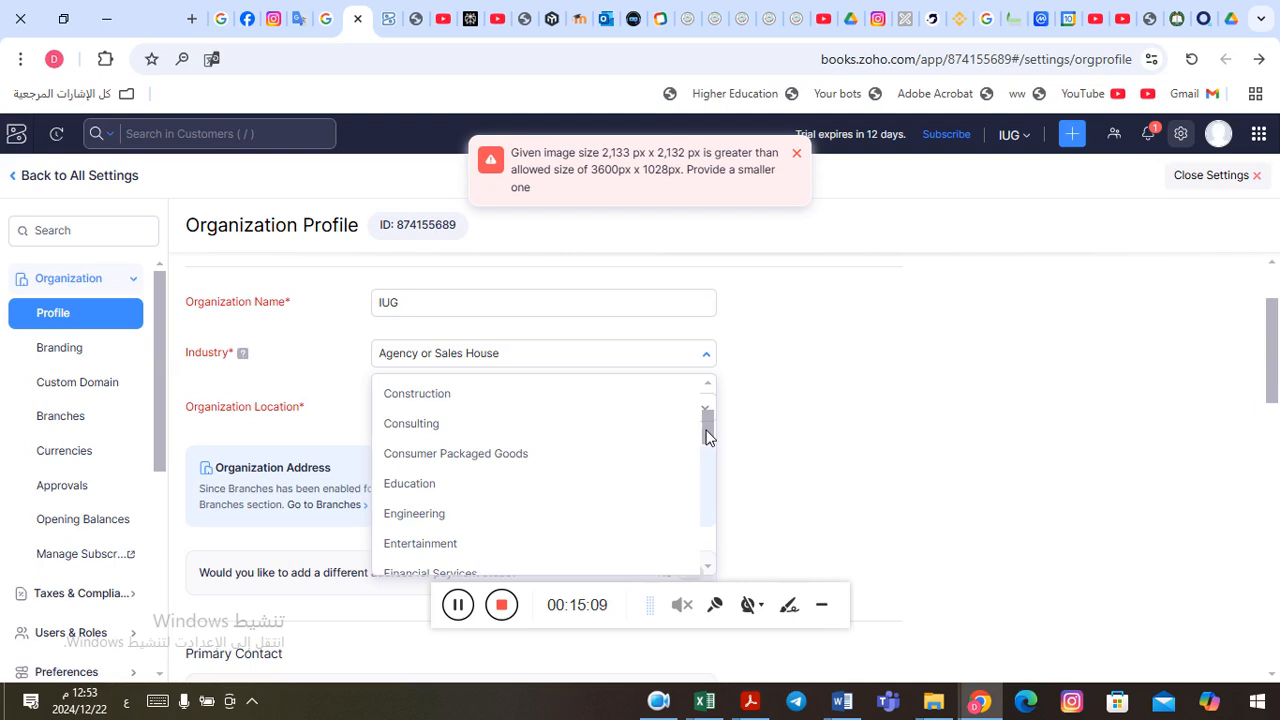
drag(707, 436, 708, 409)
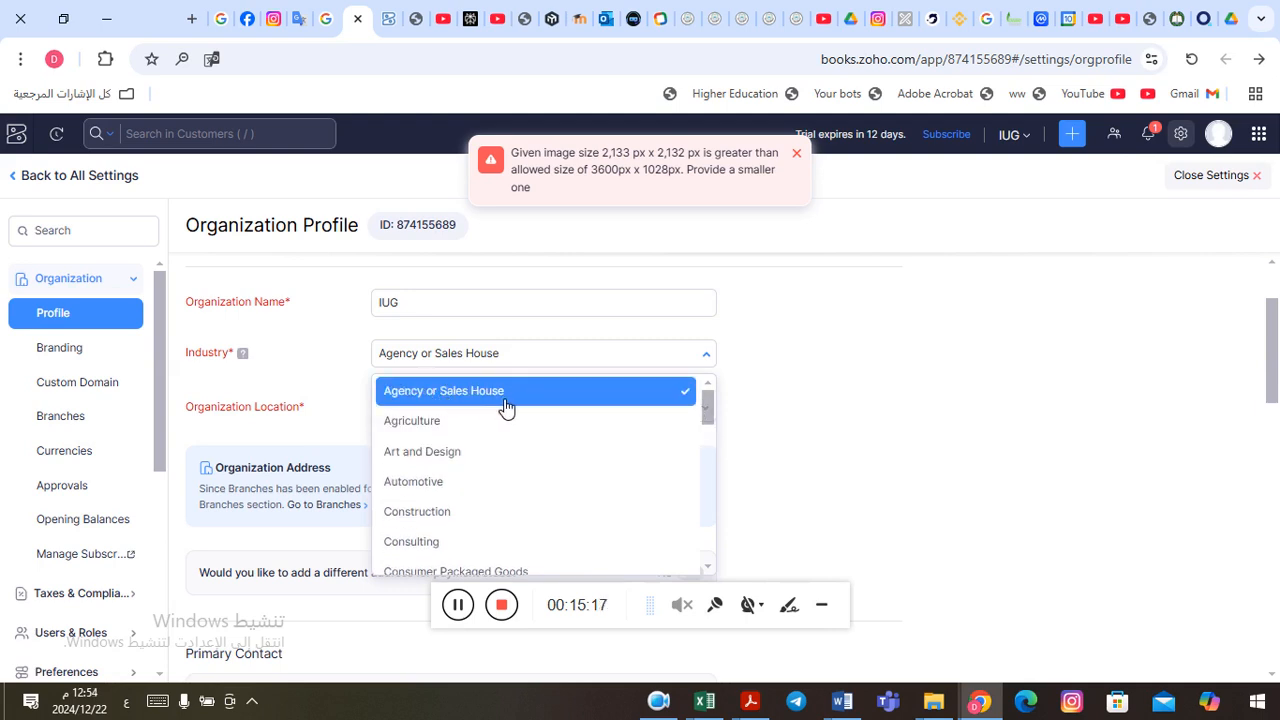
click(586, 398)
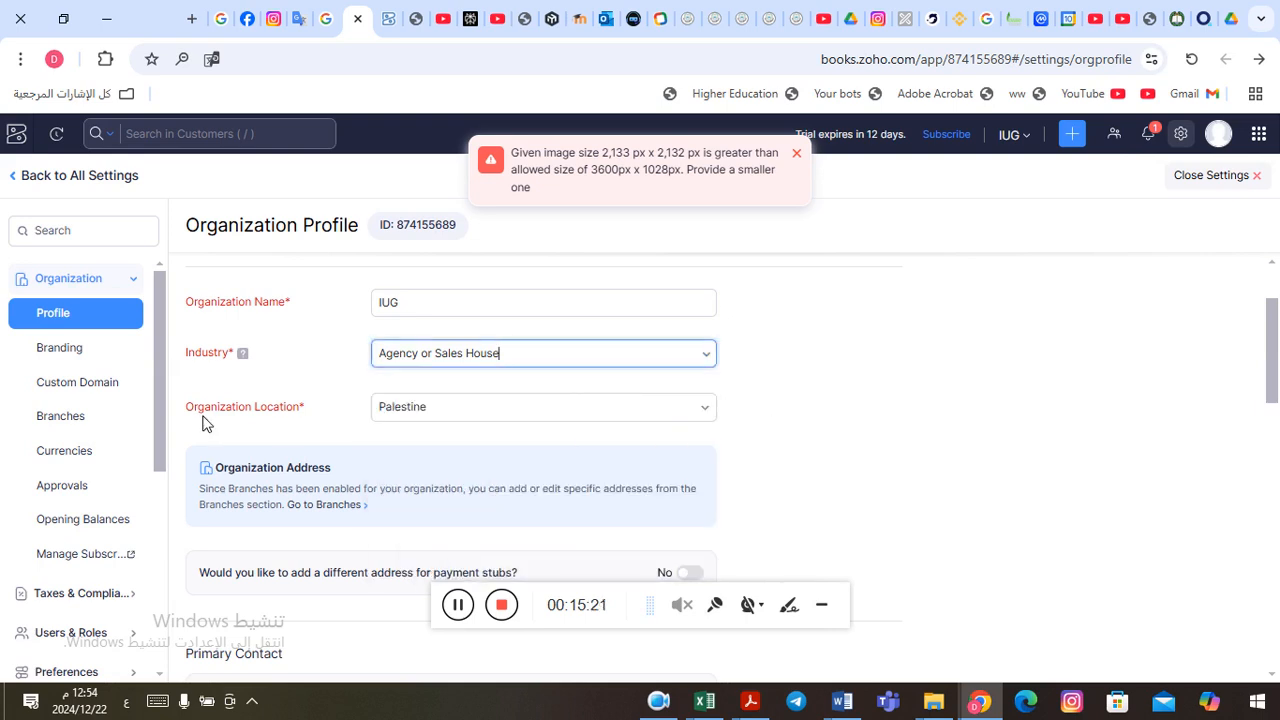
Step: View the Organization Location choices and close the list without picking another location
click(712, 410)
click(712, 410)
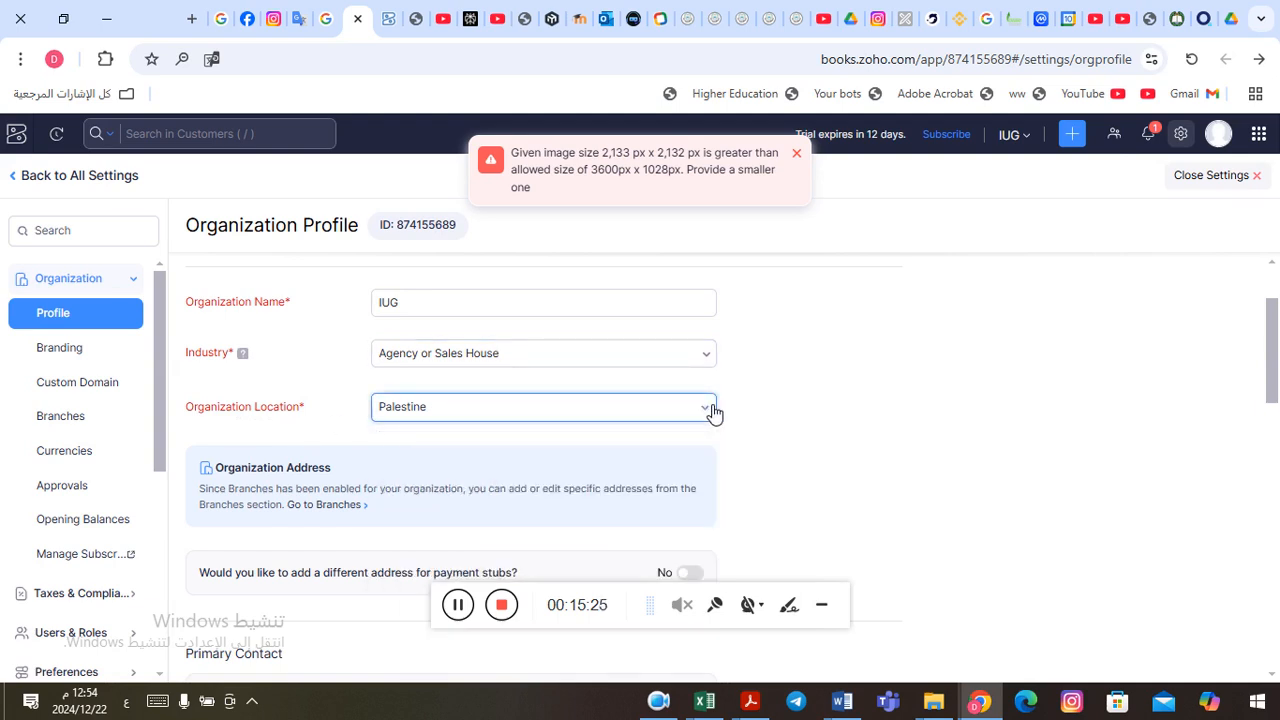
click(712, 410)
click(712, 410)
Step: View the available base currencies in the organization profile and close the list without picking another one
drag(1275, 360, 1277, 470)
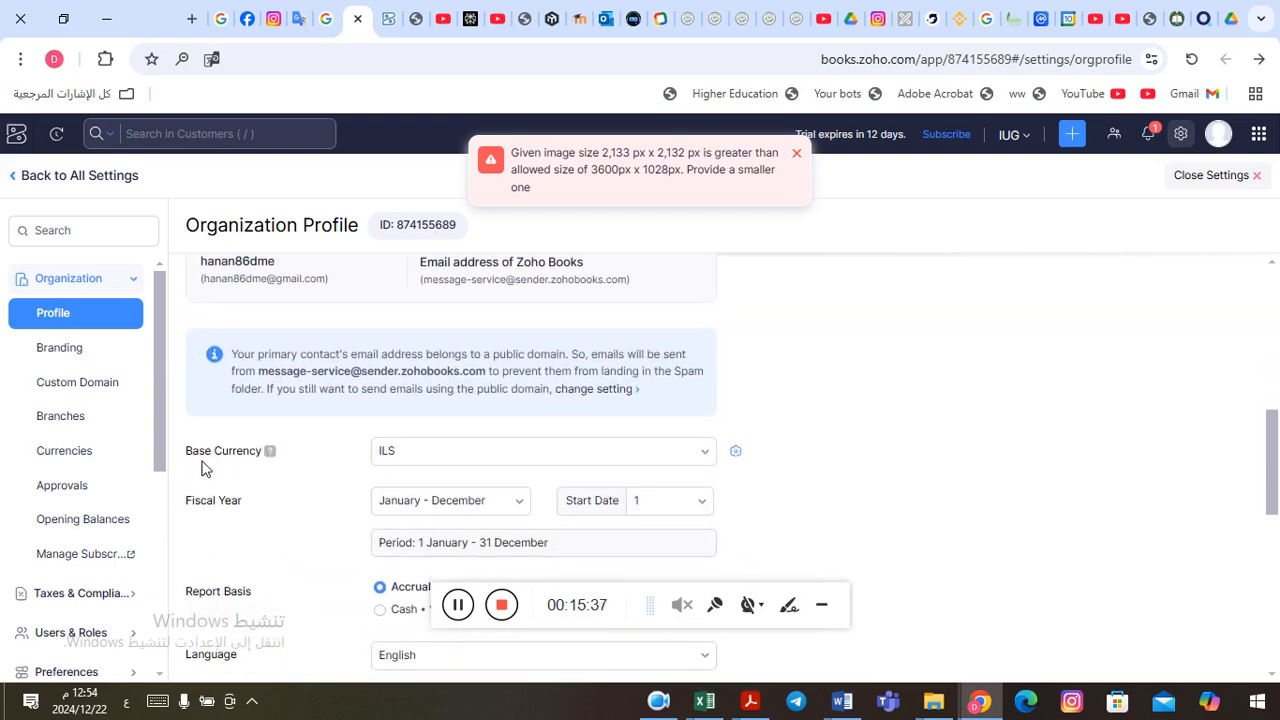
click(710, 459)
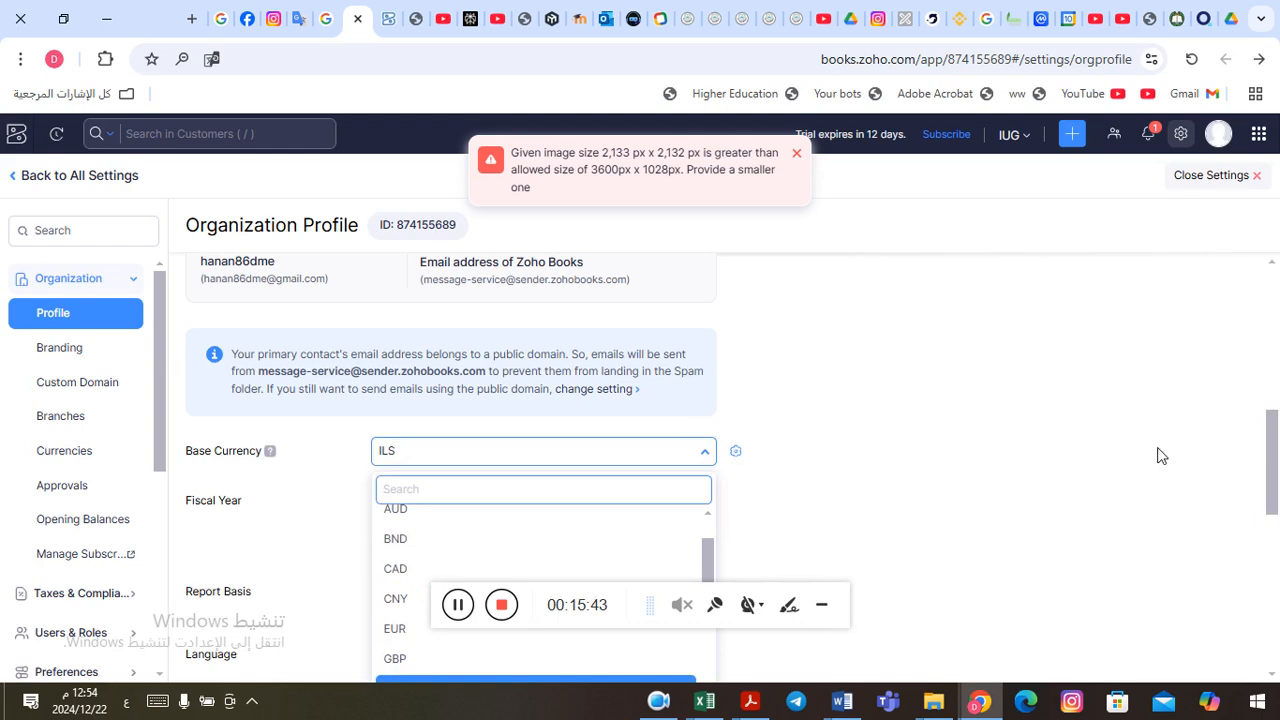
drag(1273, 456, 1277, 497)
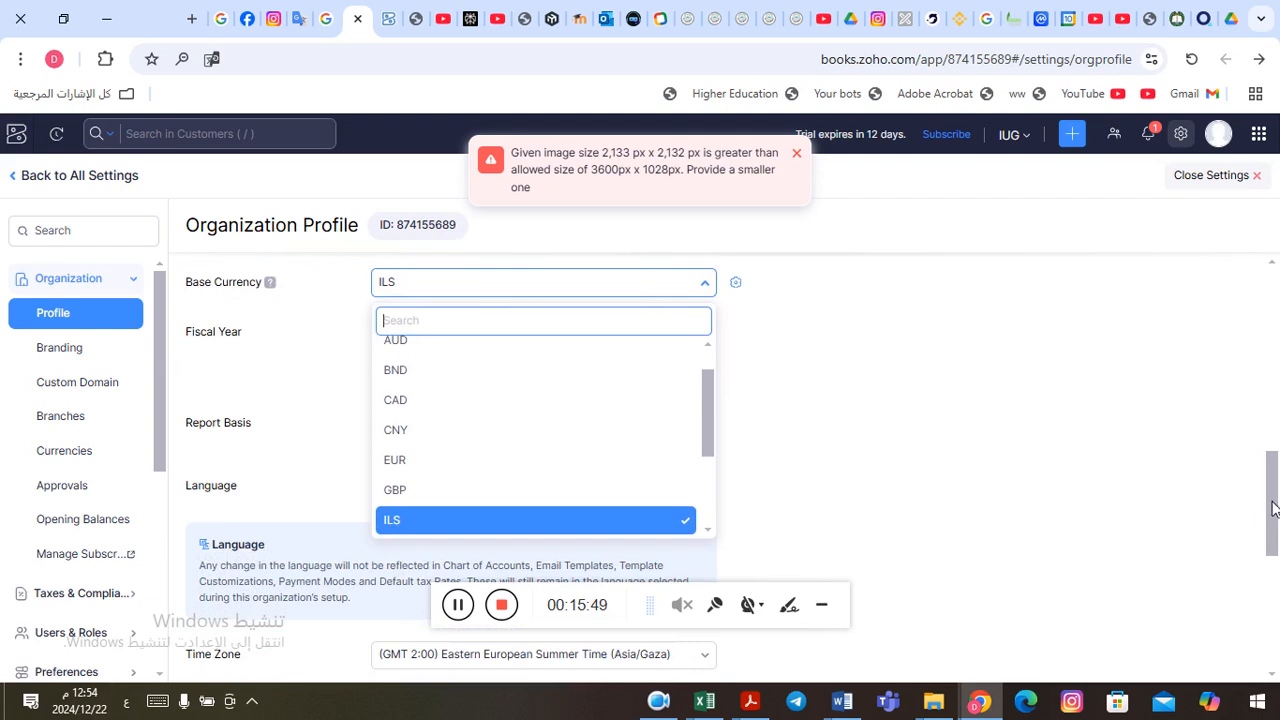
drag(1272, 508, 1266, 468)
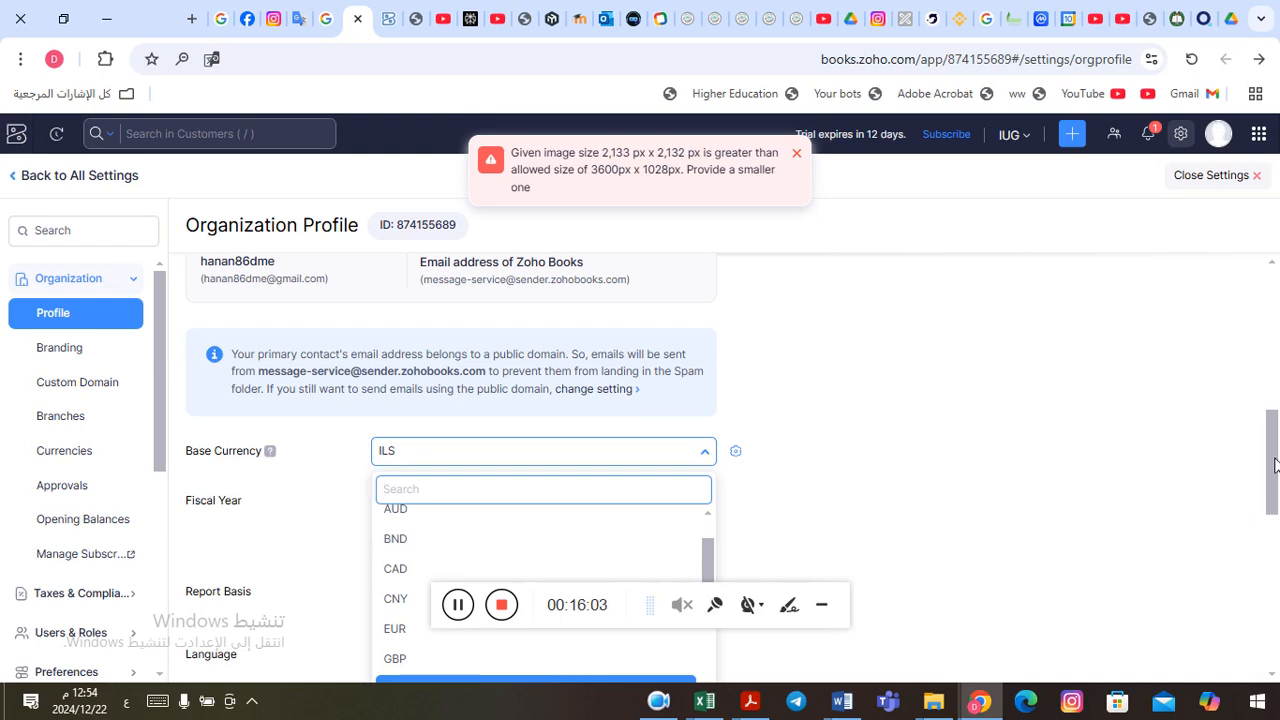
click(710, 457)
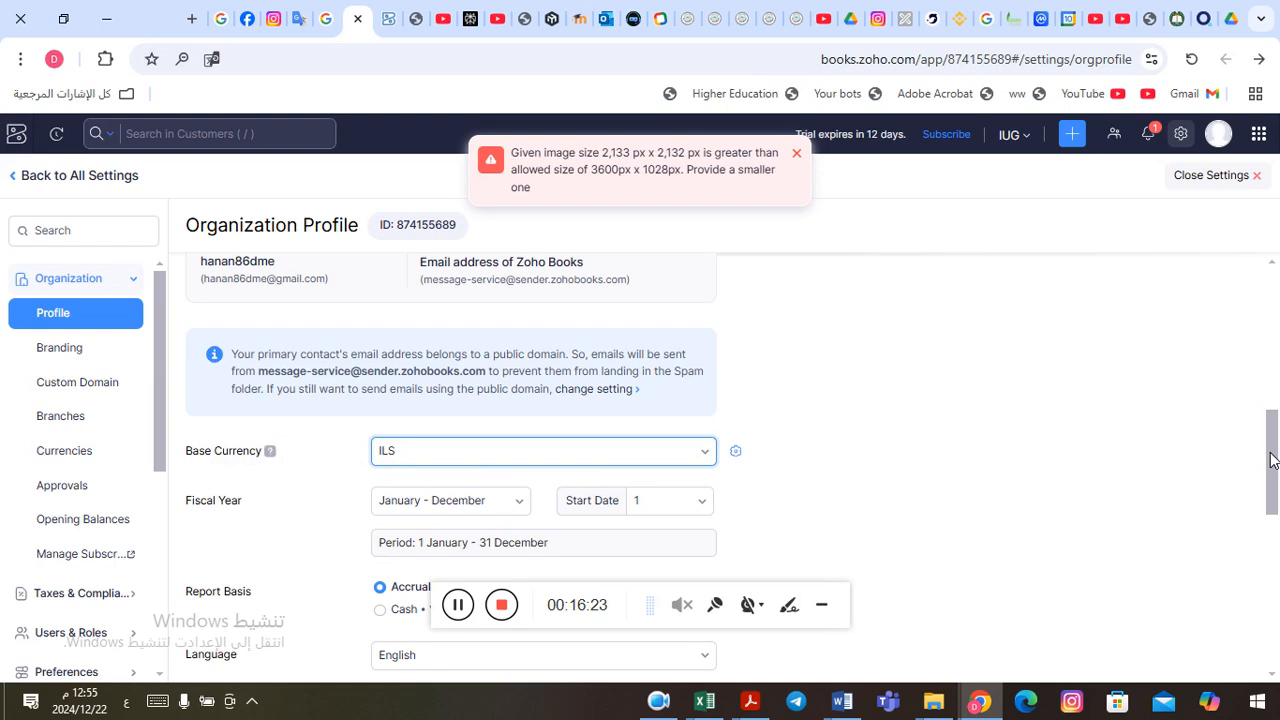
Step: Select January - December as the fiscal year and dismiss the logo size error
scroll(1270, 460, down, 1)
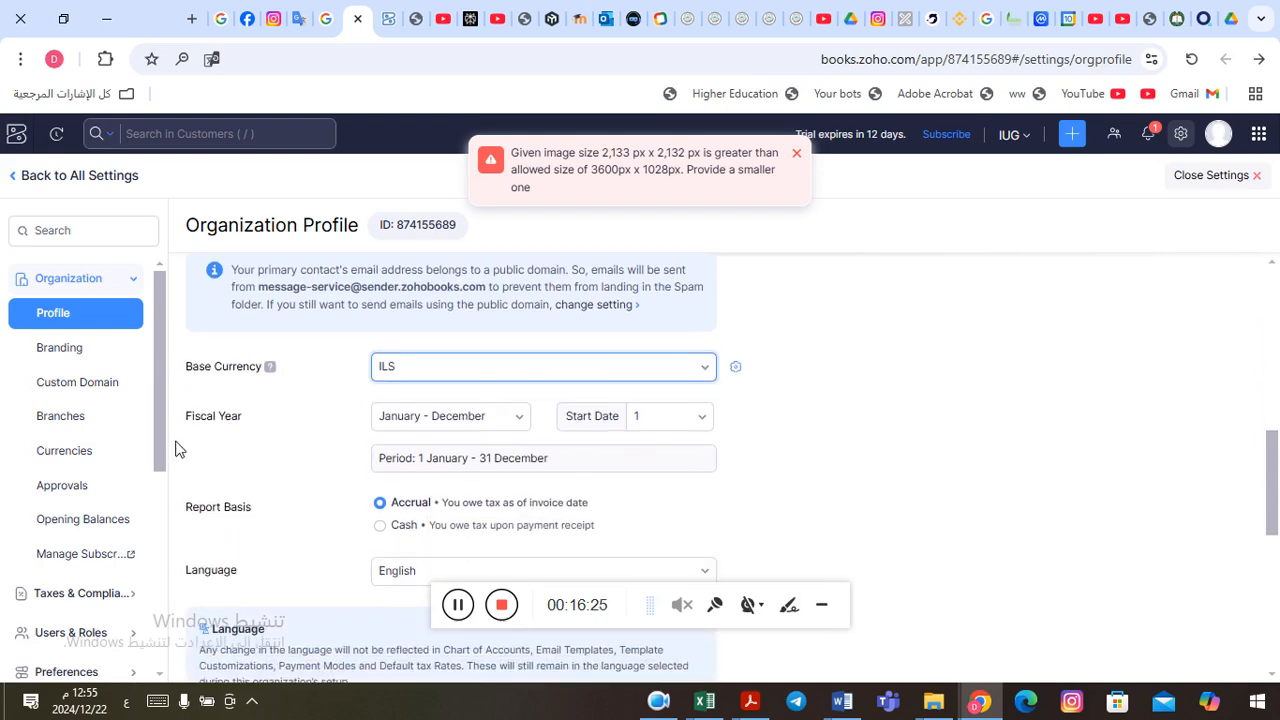
click(527, 424)
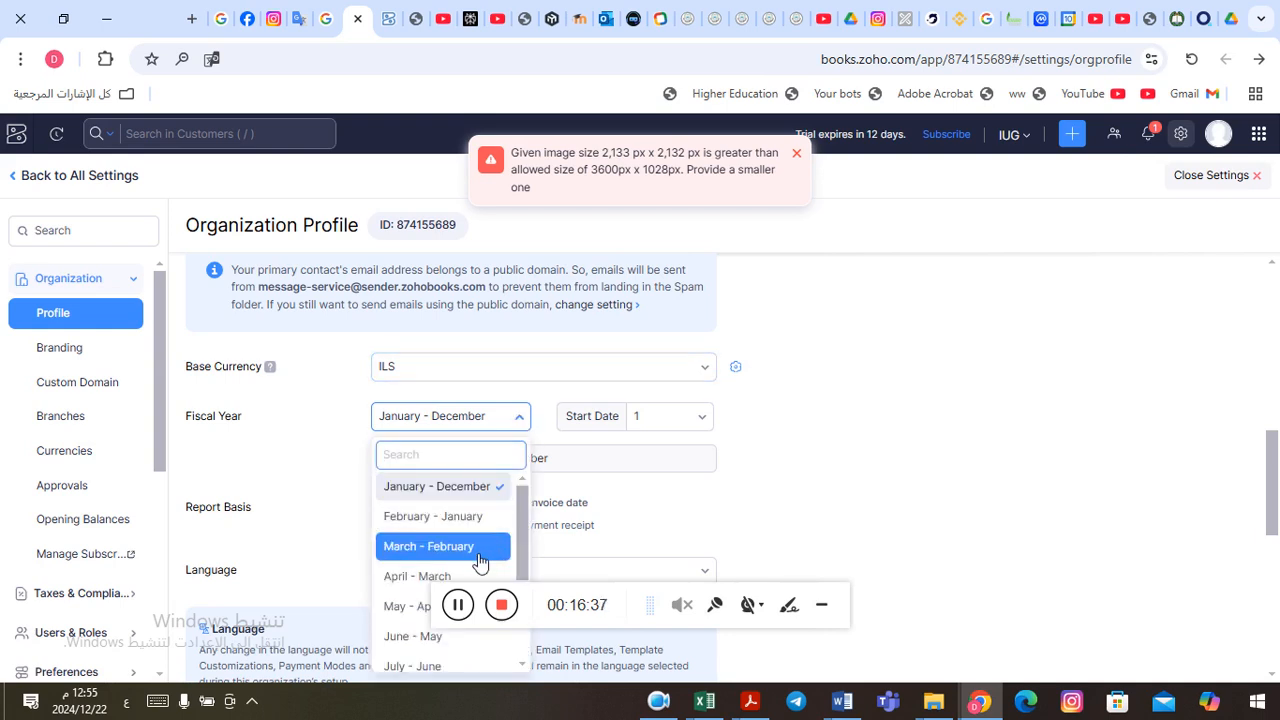
click(449, 488)
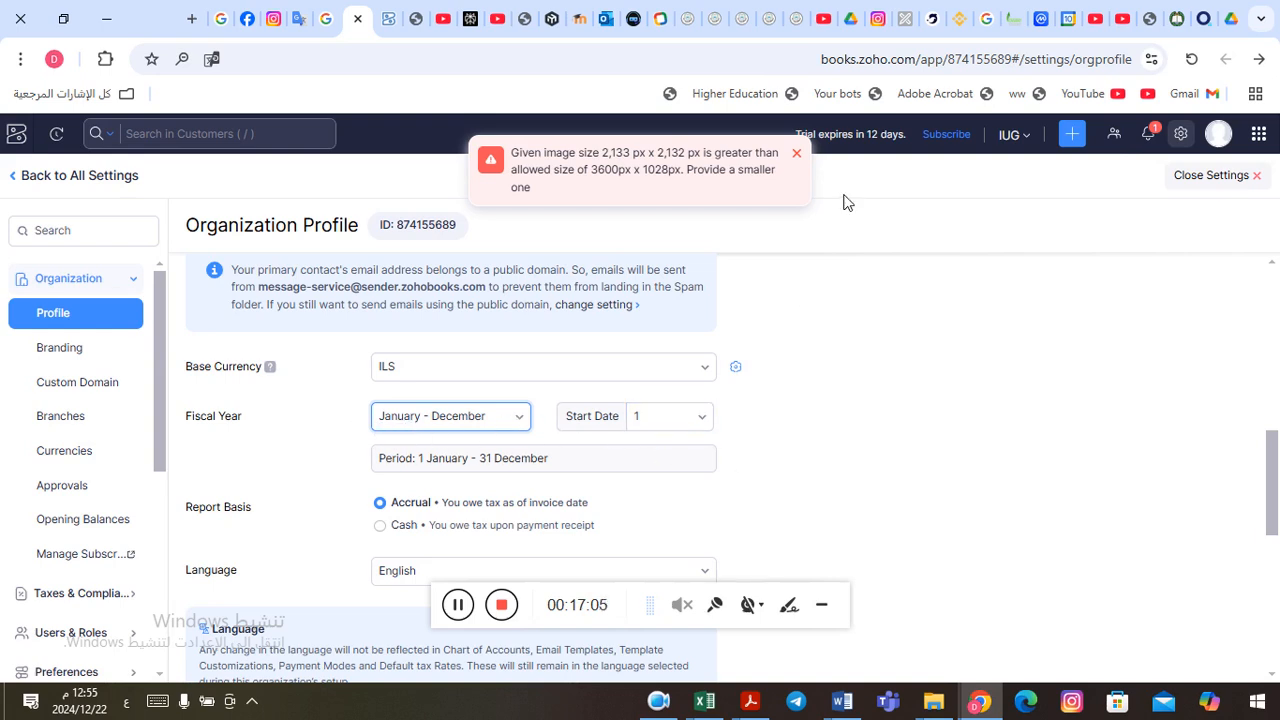
click(799, 157)
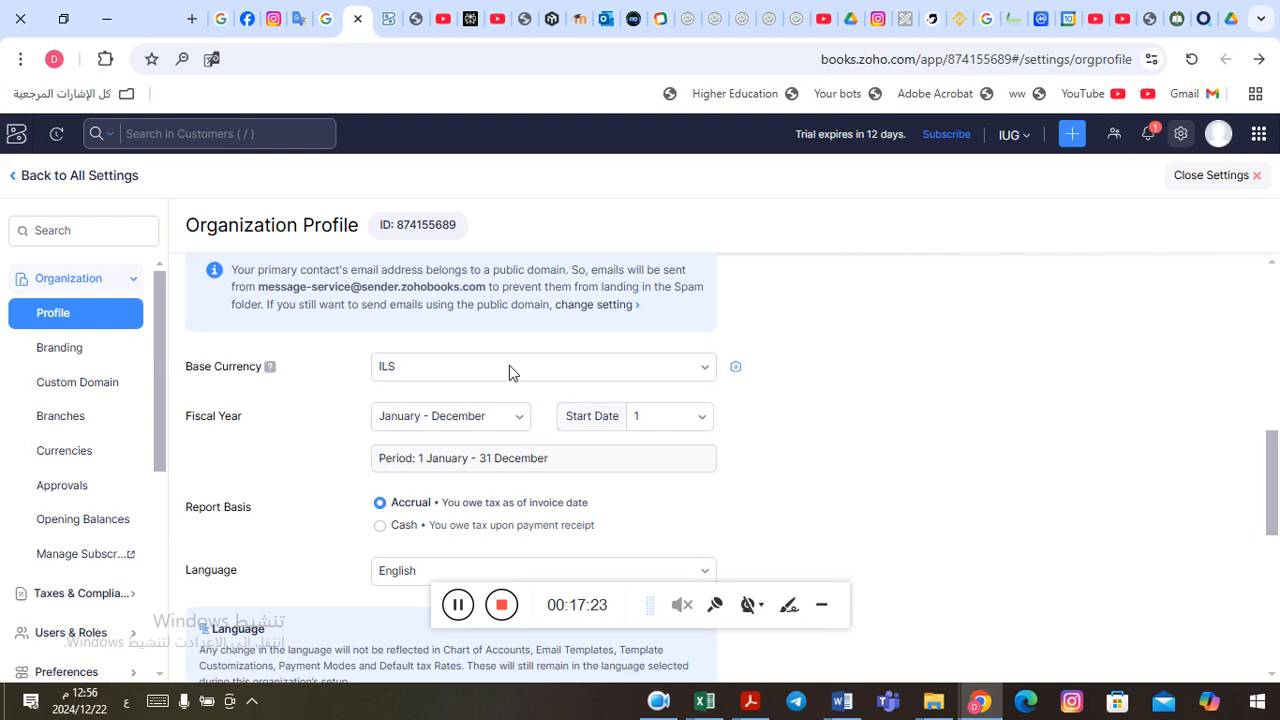
Step: Review the report basis, language and time zone settings, and view the date format choices
scroll(1271, 452, down, 1)
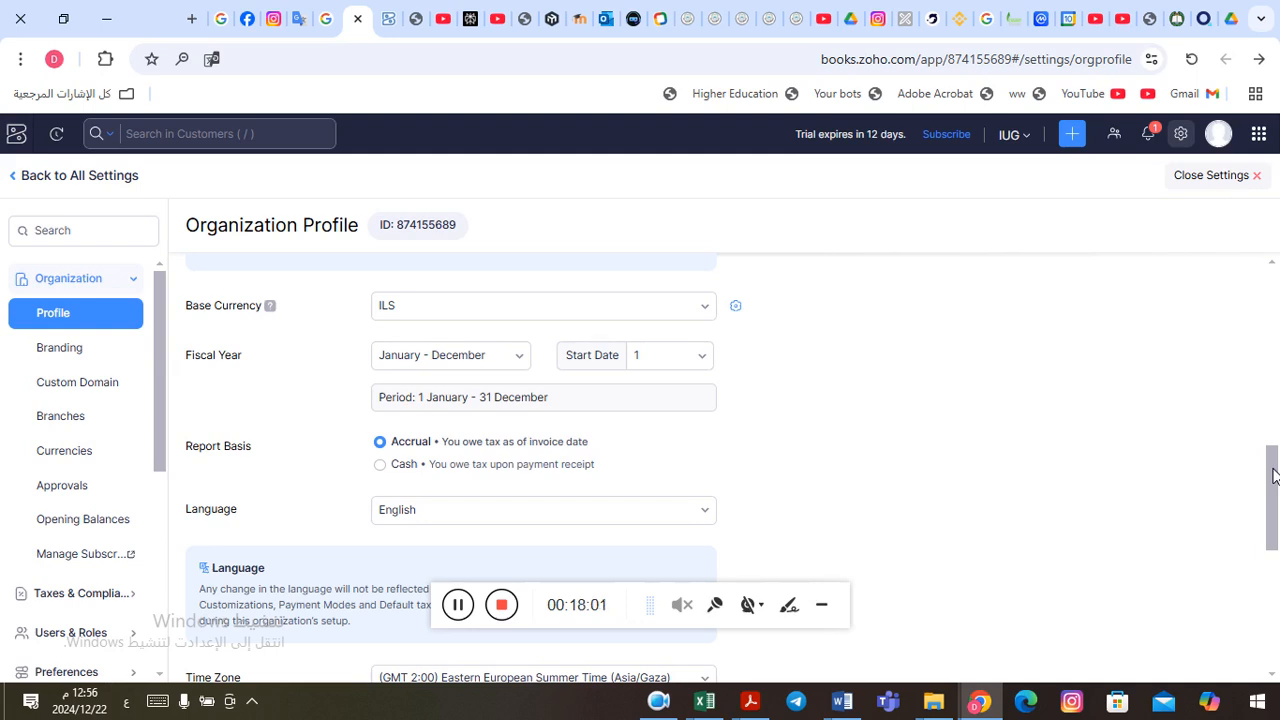
drag(1274, 476, 1268, 500)
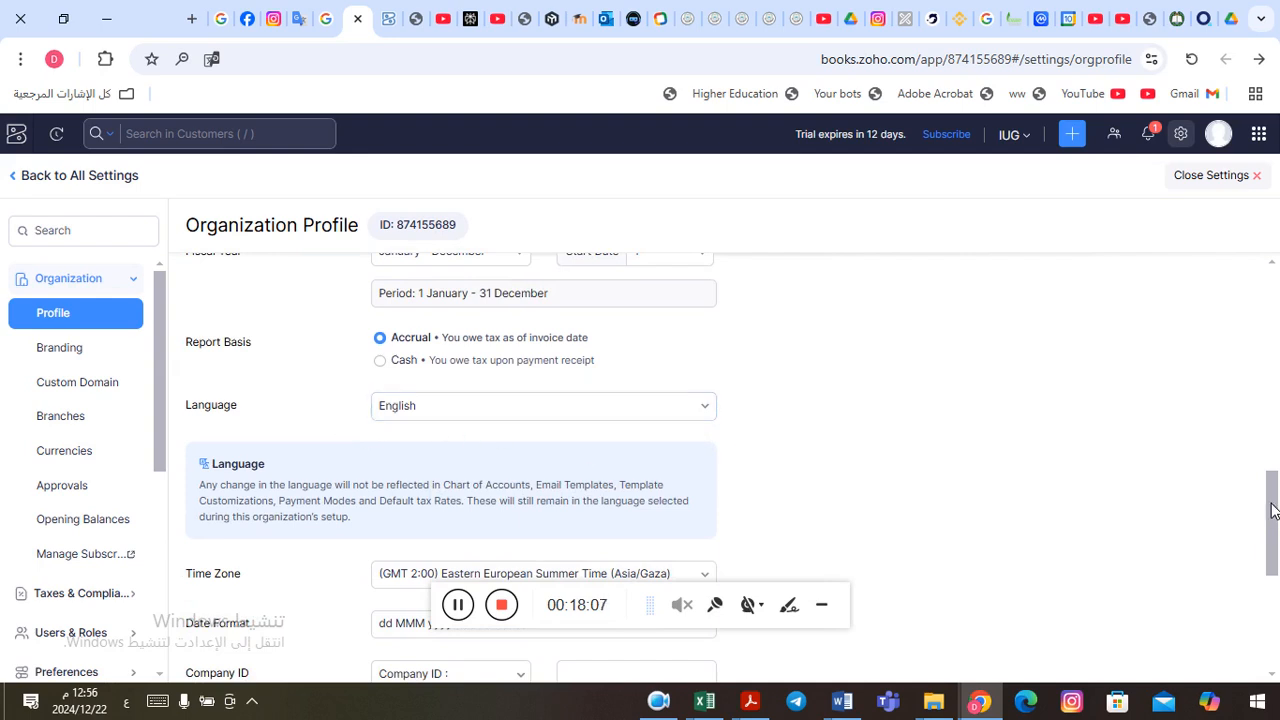
drag(1274, 510, 1276, 542)
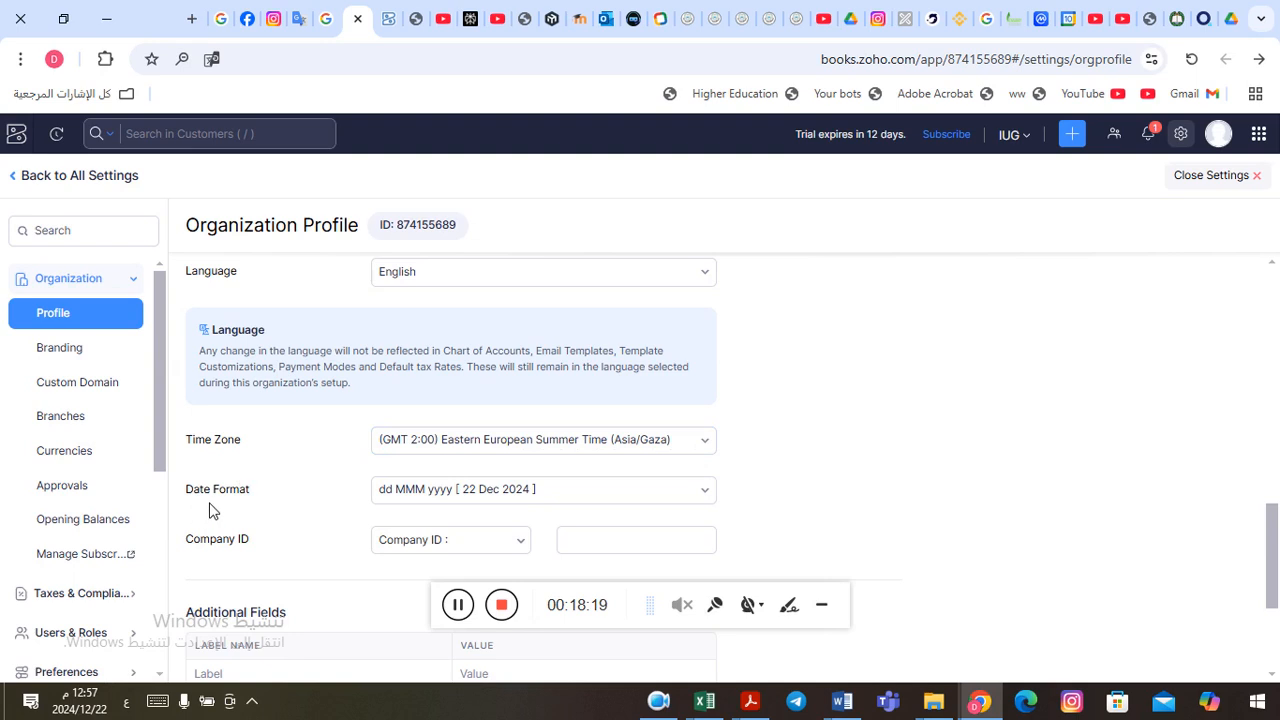
click(708, 492)
click(708, 492)
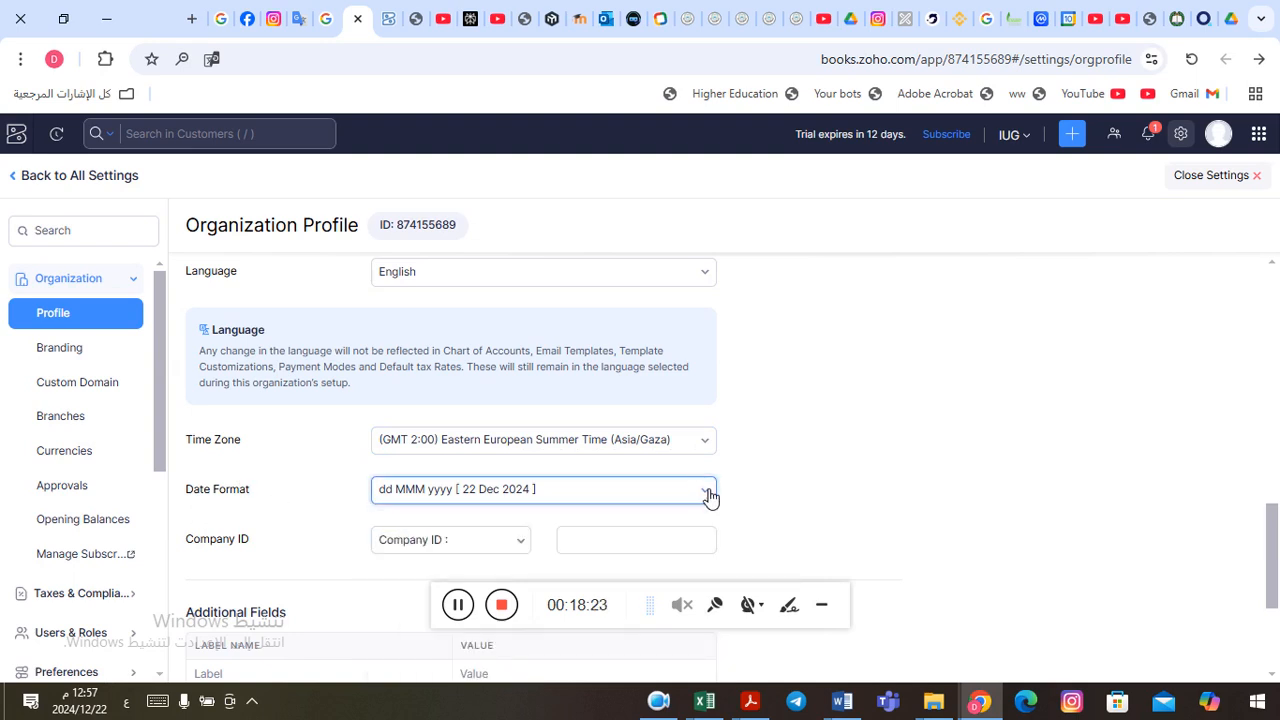
click(708, 492)
click(708, 492)
Step: Enter the organization's company ID number and save the organization profile
scroll(1273, 679, down, 3)
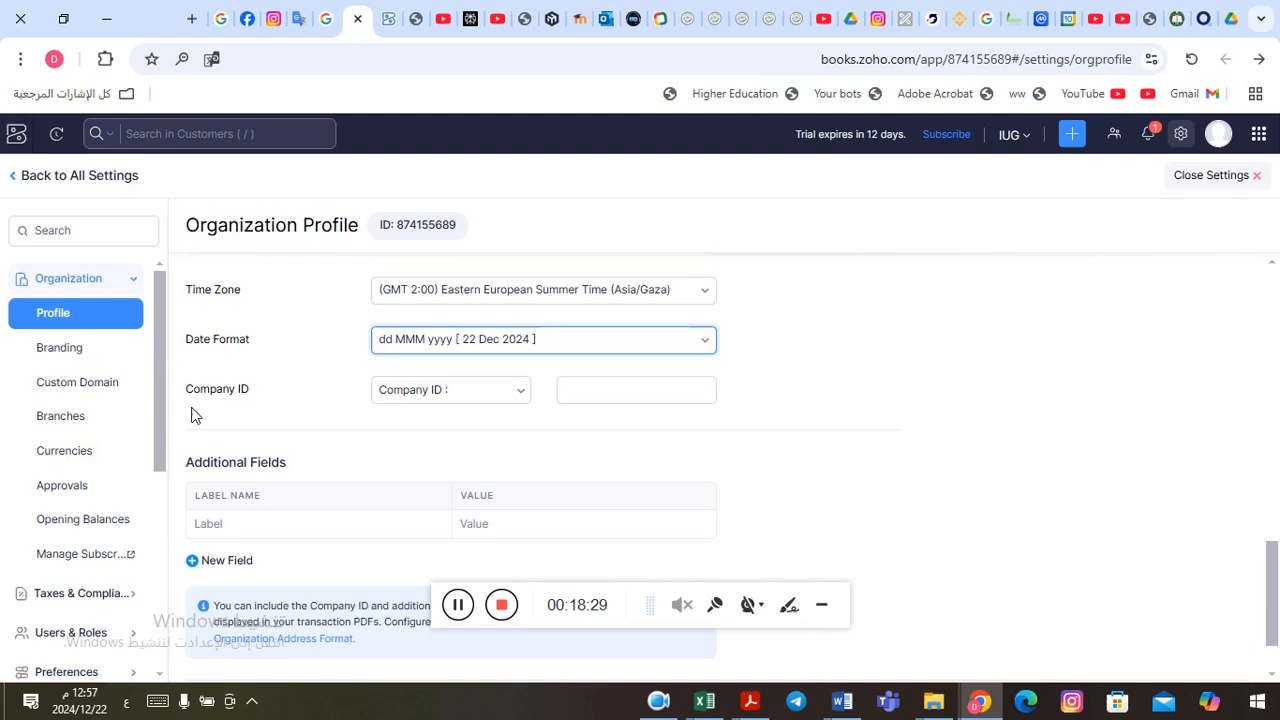
click(653, 403)
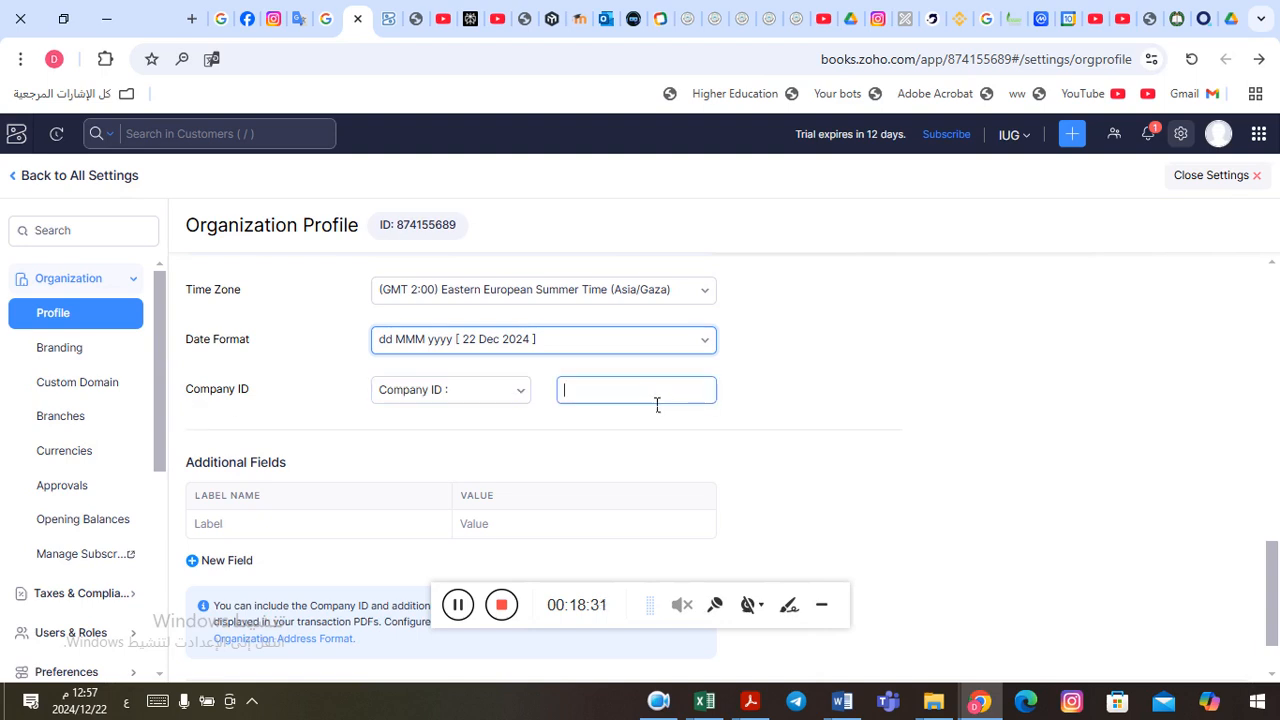
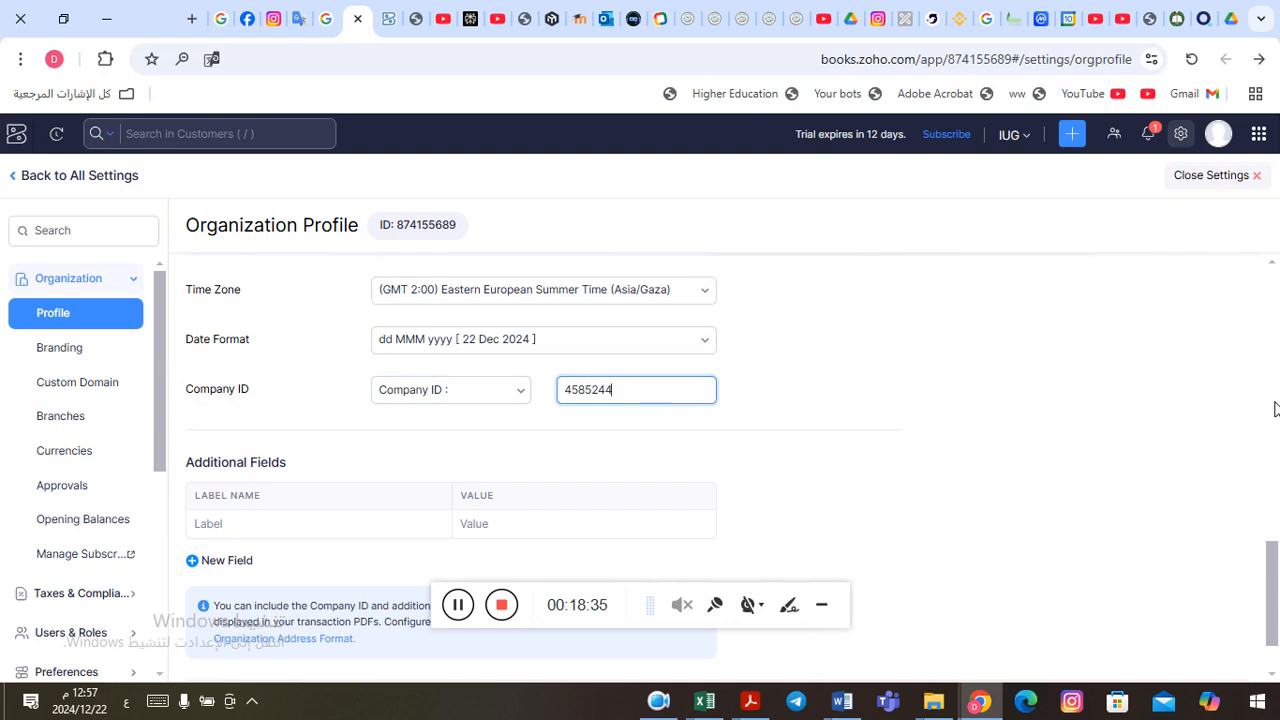
drag(1274, 587, 1276, 612)
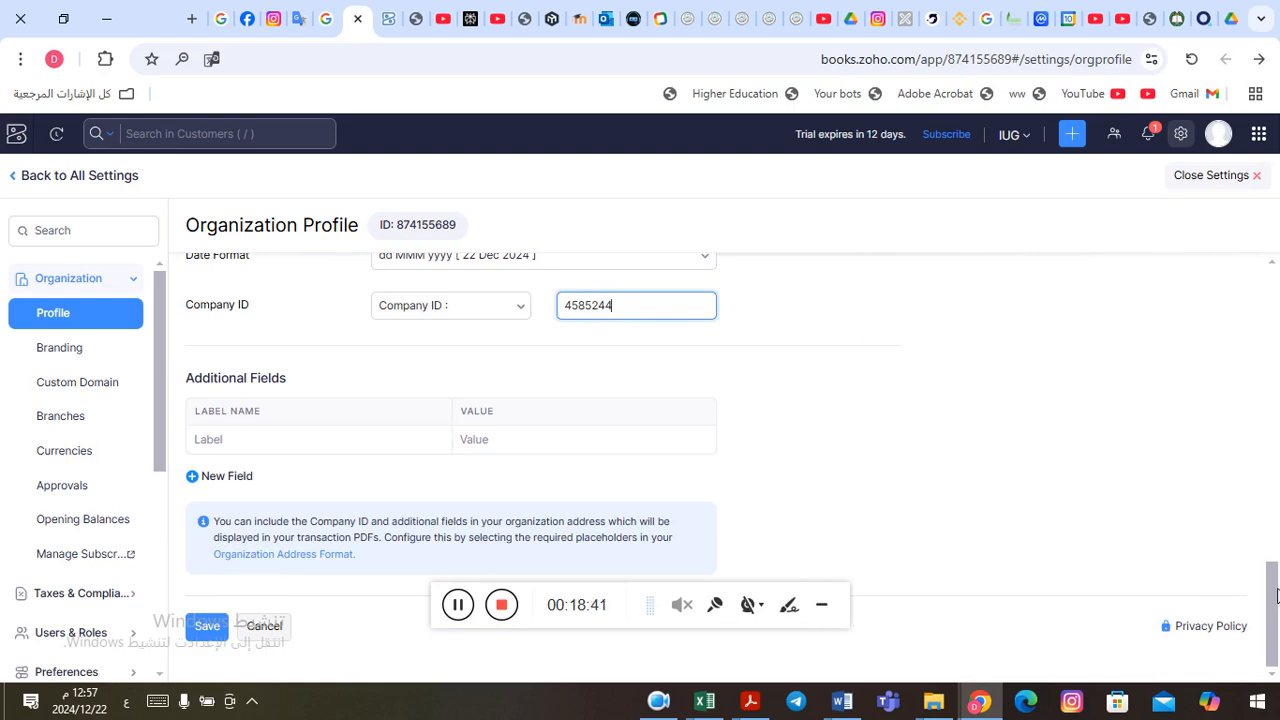
mouse_move(1274, 596)
mouse_down()
mouse_move(1260, 560)
mouse_move(1249, 302)
mouse_move(1277, 607)
mouse_up()
click(205, 628)
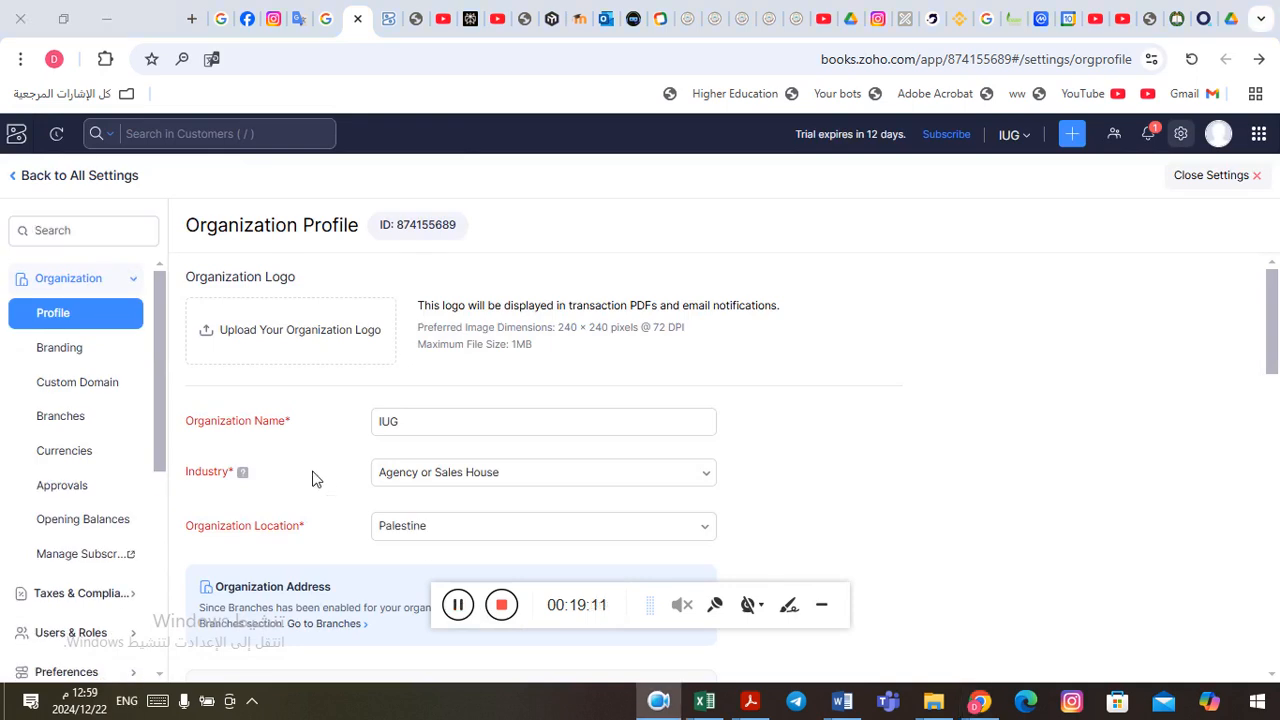
Step: Open the Branding settings and examine the logo, appearance, accent color and Zoho branding options
click(52, 358)
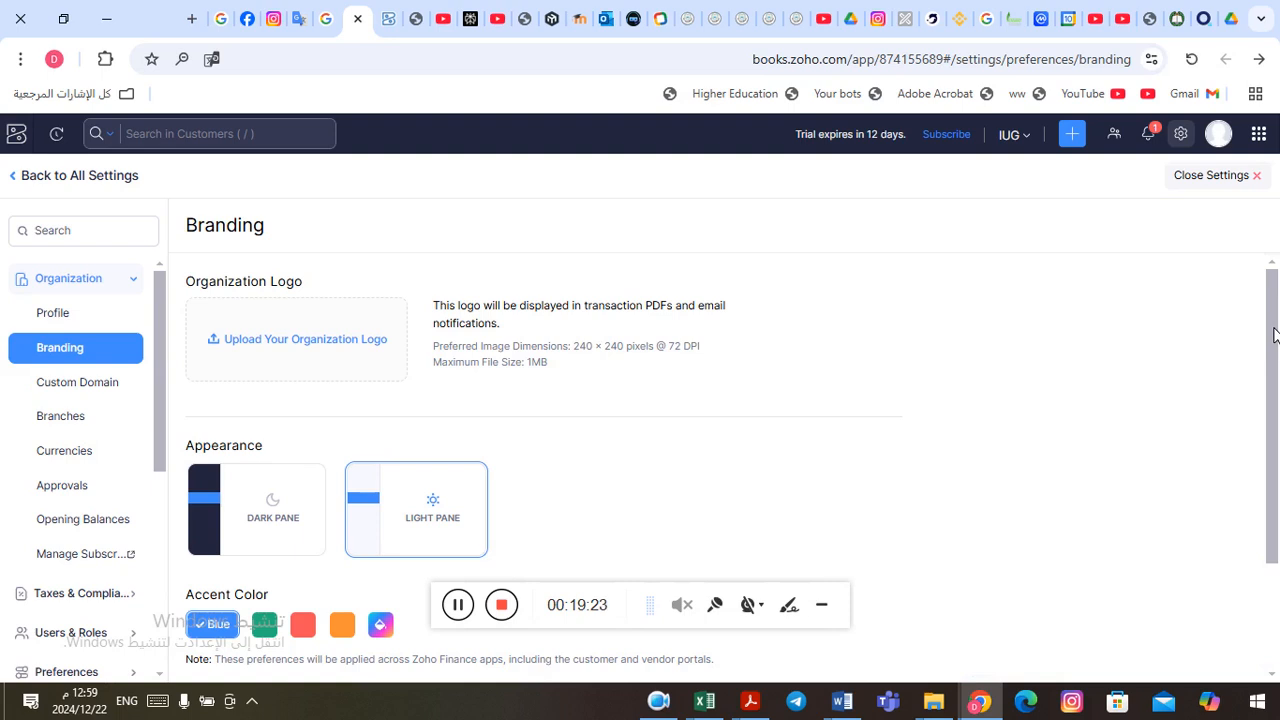
drag(1274, 335, 1275, 377)
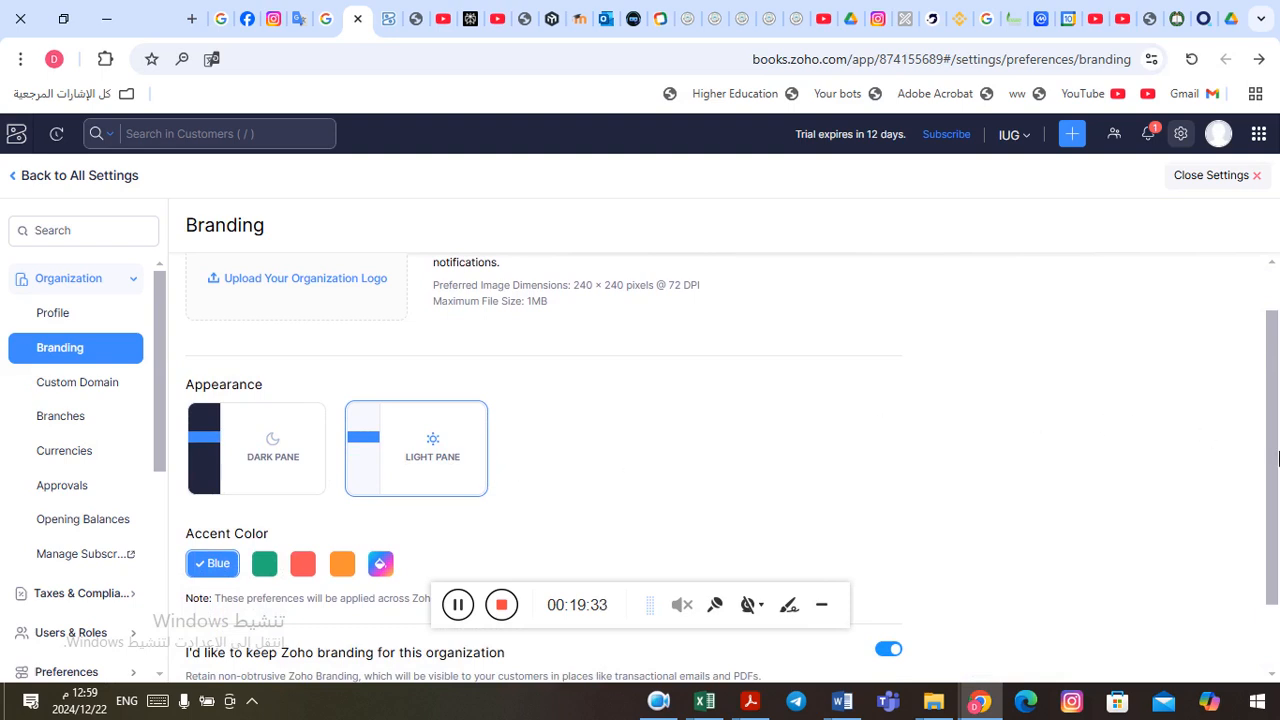
drag(1274, 463, 1274, 478)
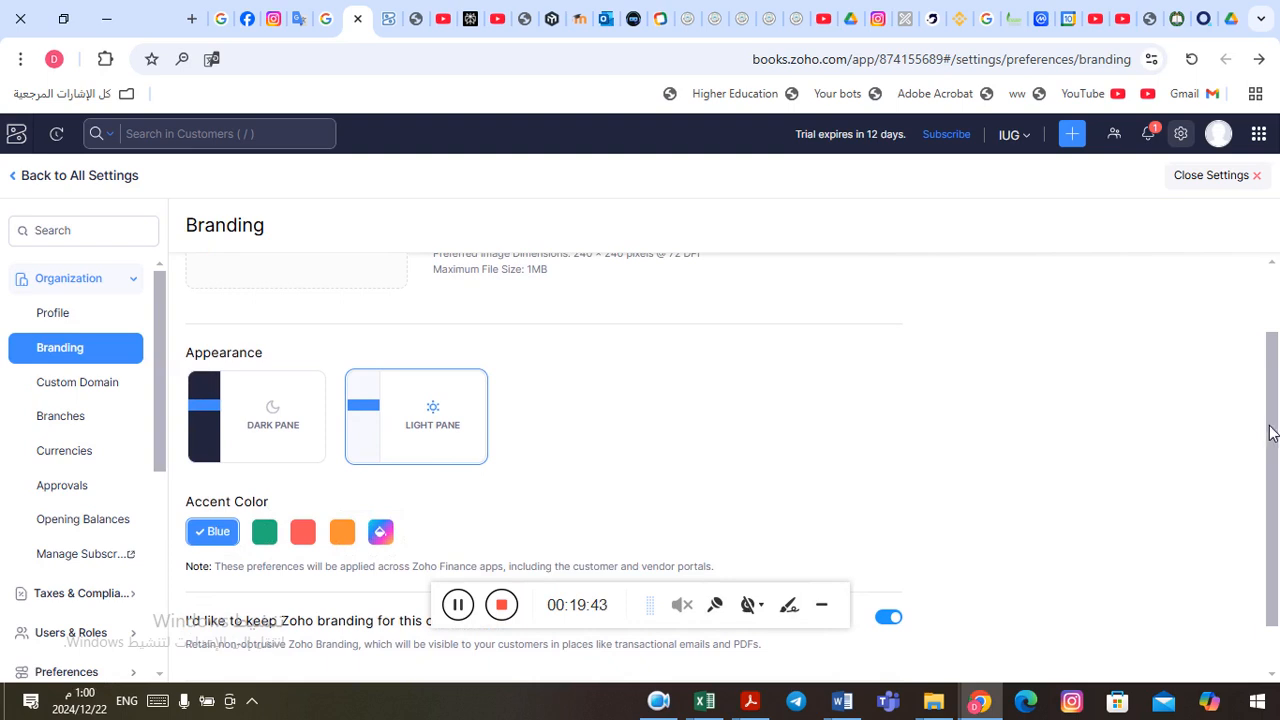
drag(1274, 434, 1277, 500)
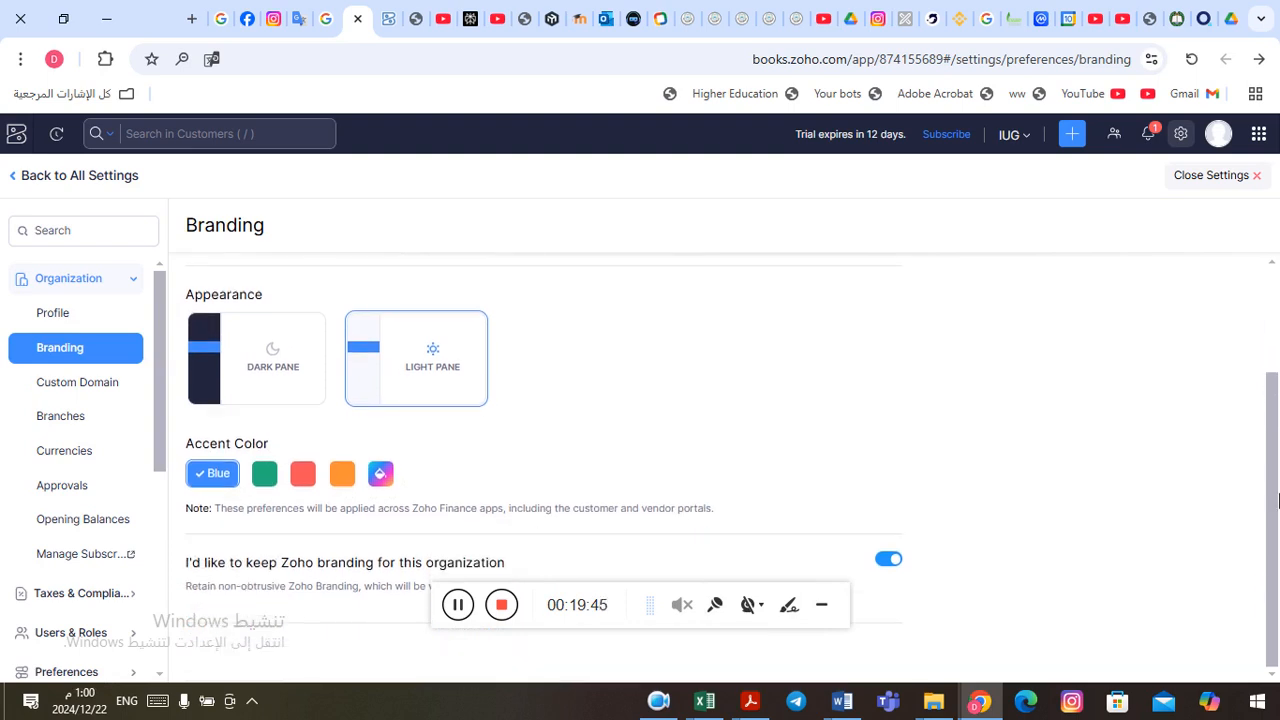
Step: Open the Custom Domain settings, read the domain mapping instructions, and close them without mapping a domain
click(821, 604)
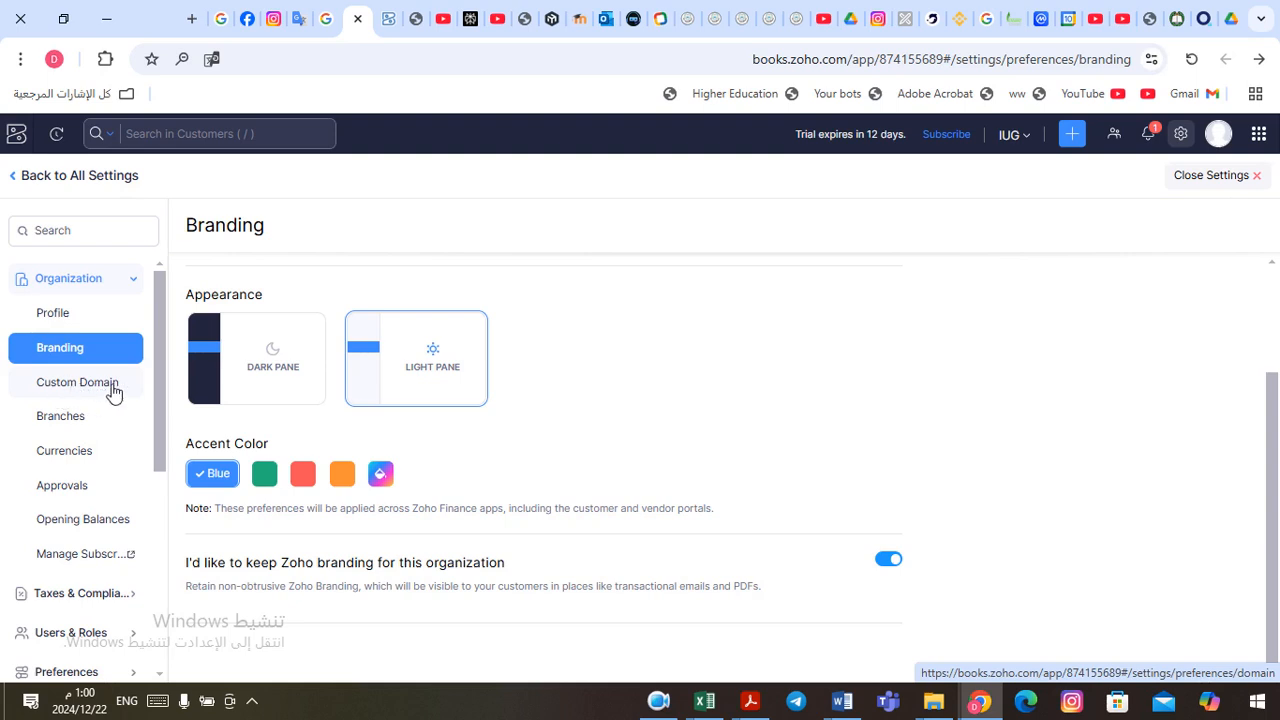
click(77, 388)
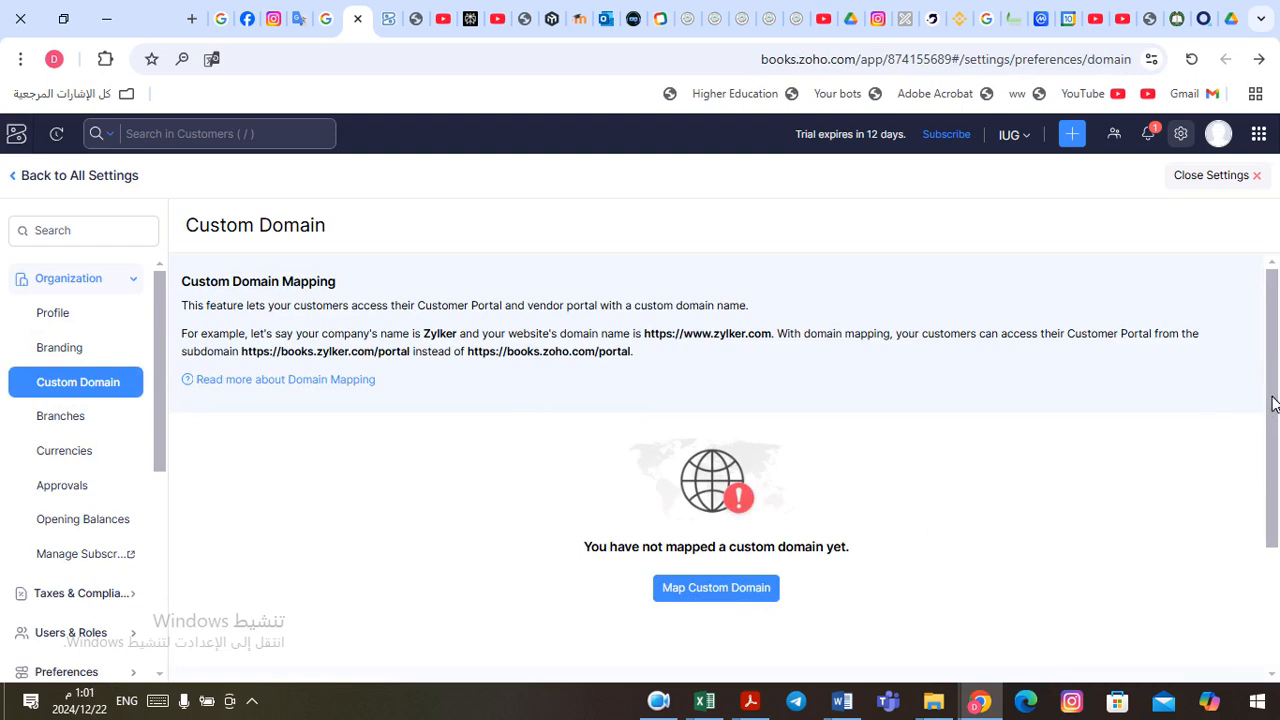
drag(1273, 403, 1263, 449)
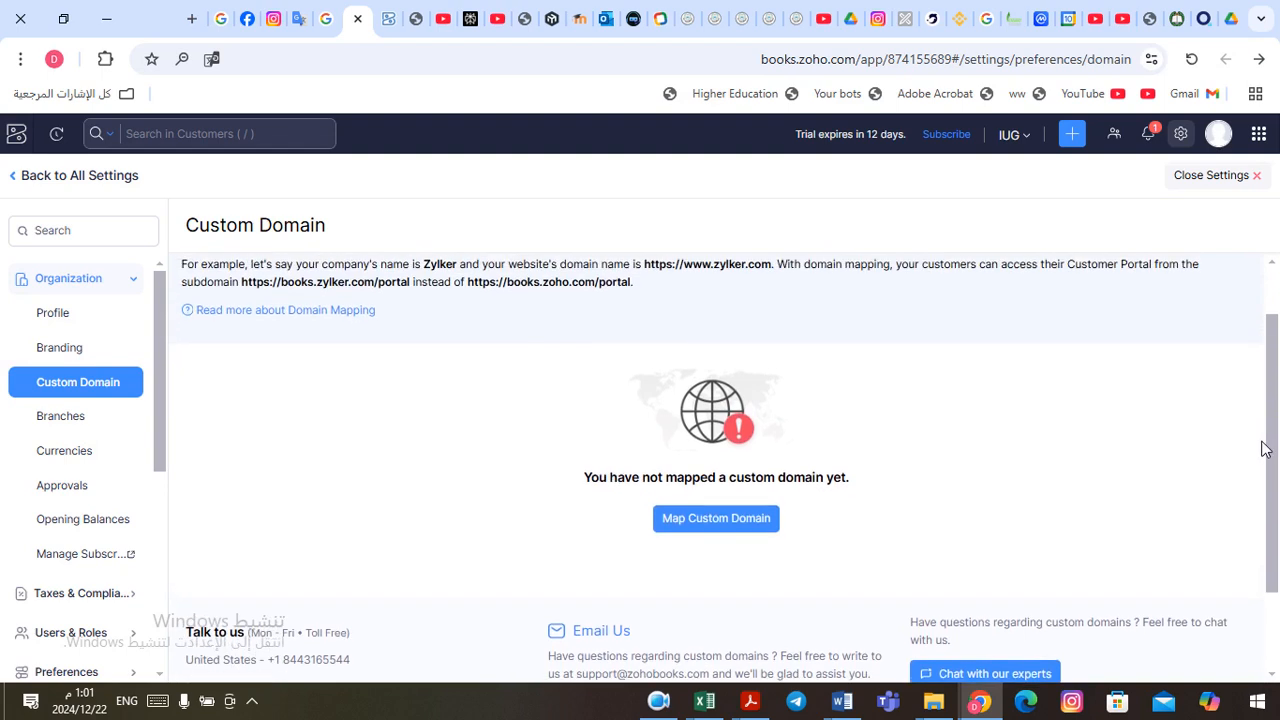
click(714, 523)
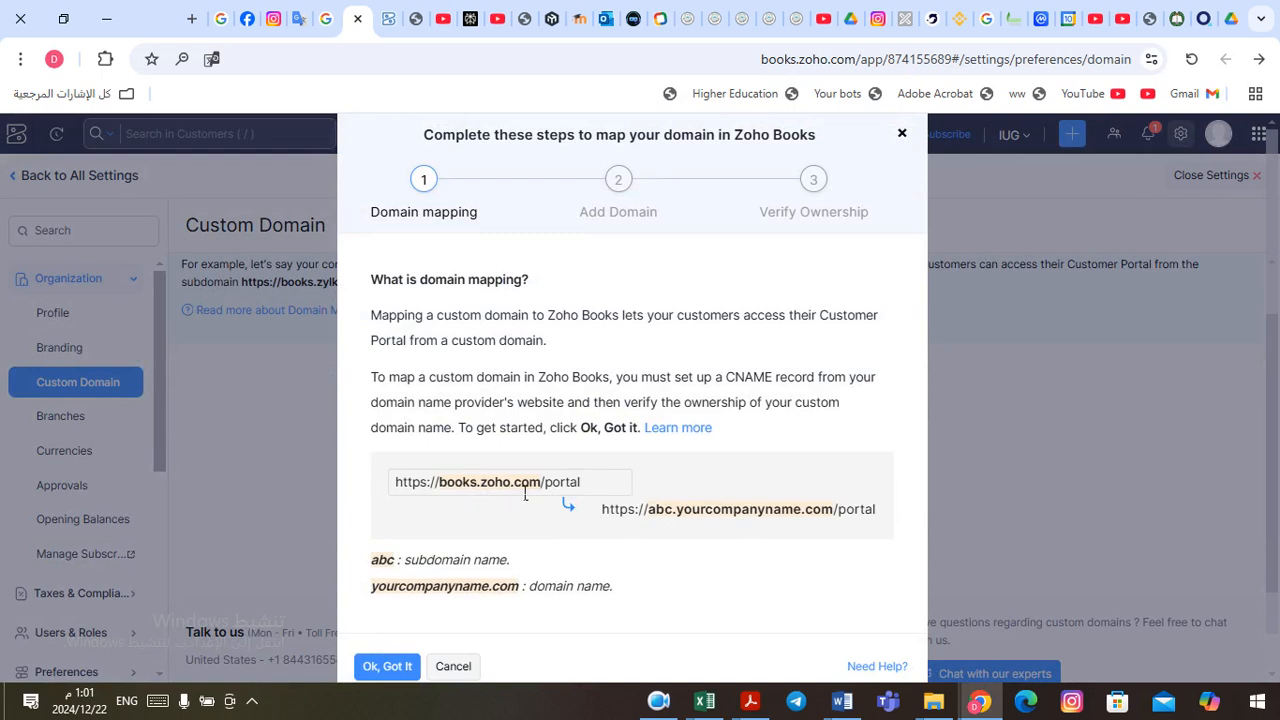
click(904, 135)
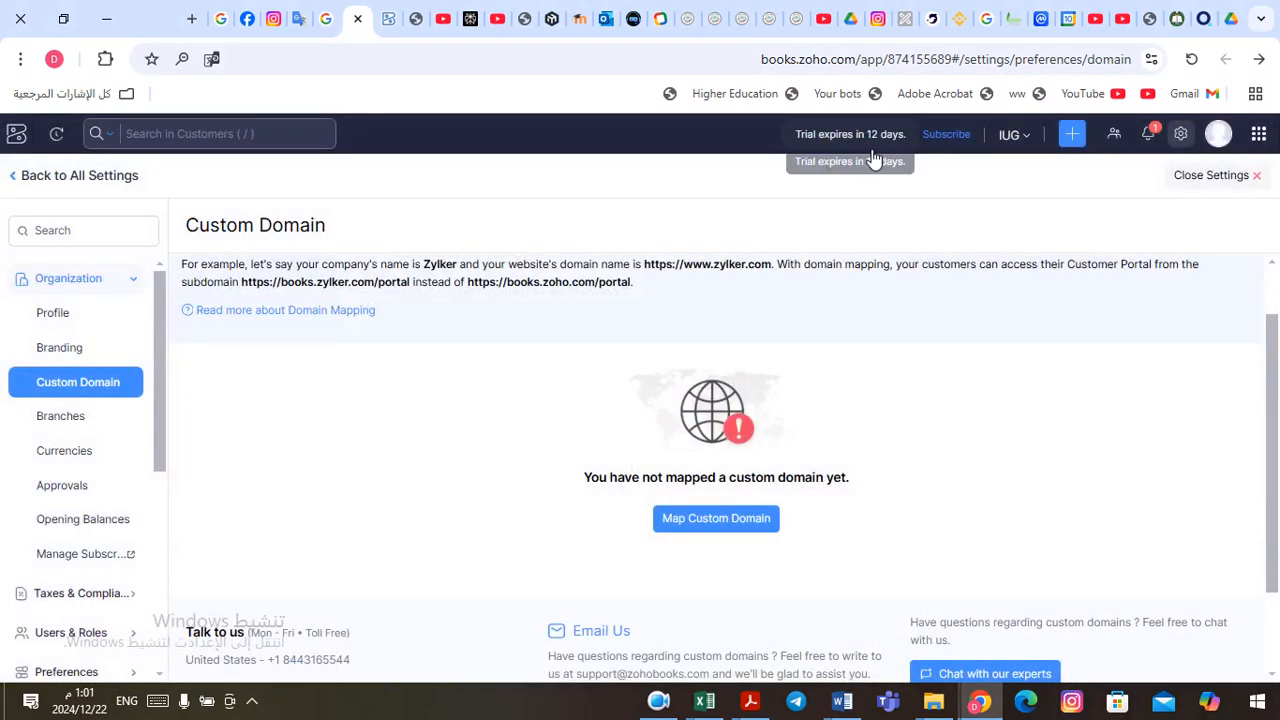
Step: Start a new branch in the Branches settings and name it IUG Medical
click(63, 428)
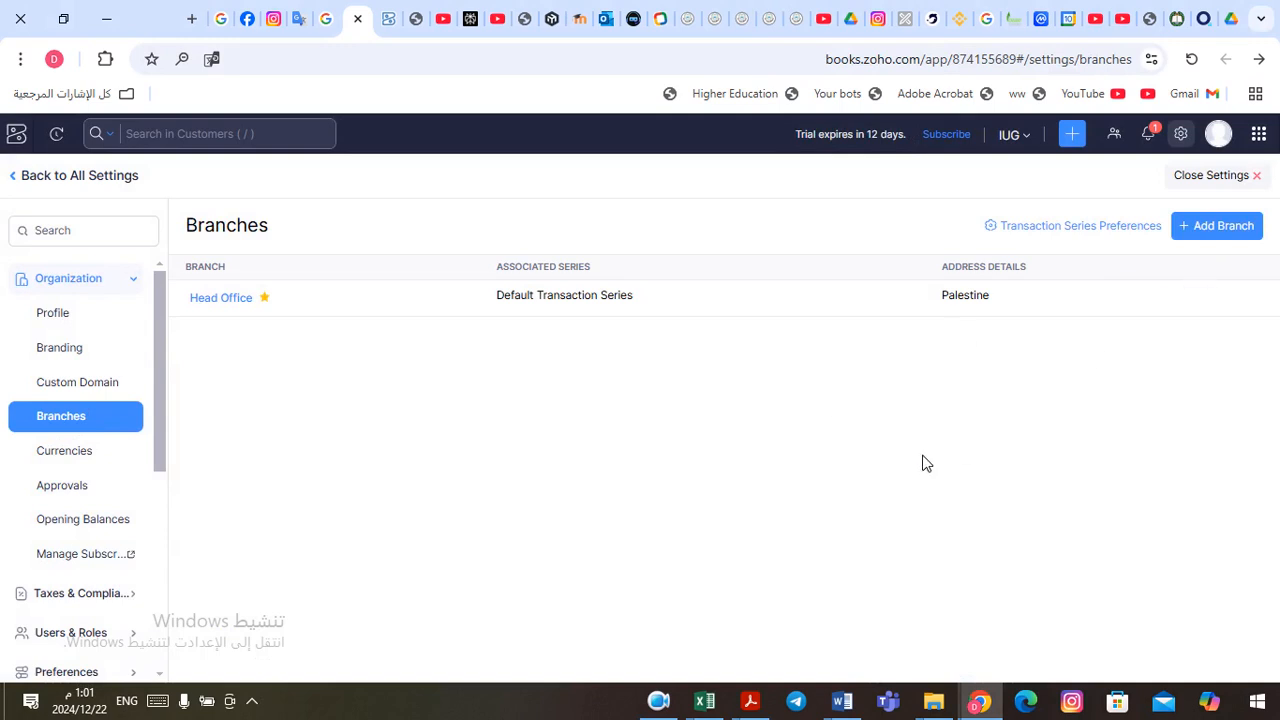
click(1228, 229)
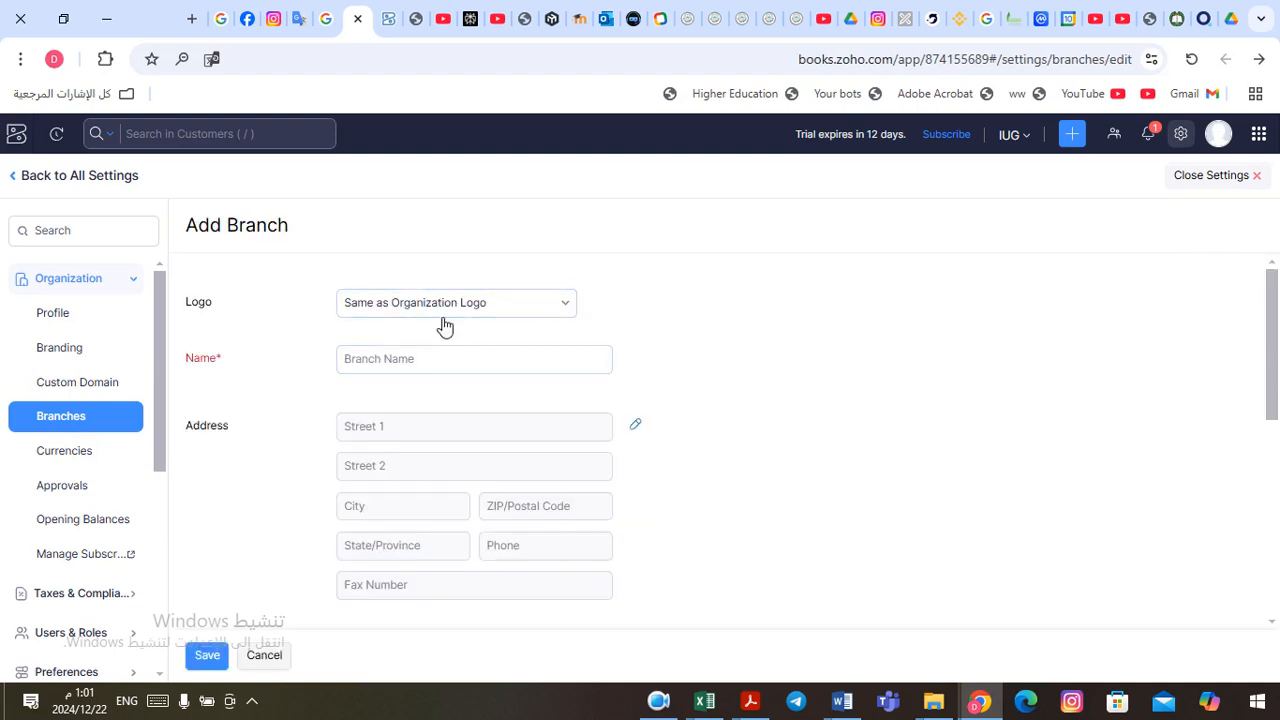
click(446, 369)
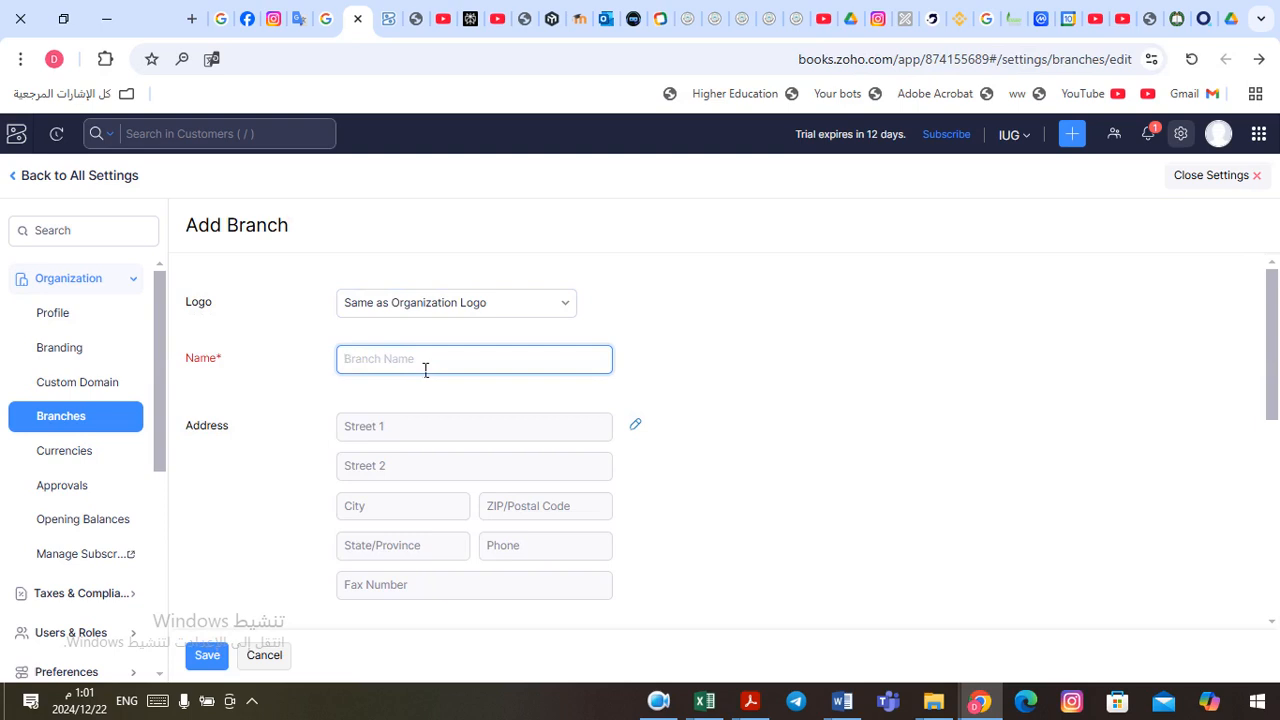
text(IUG Medical)
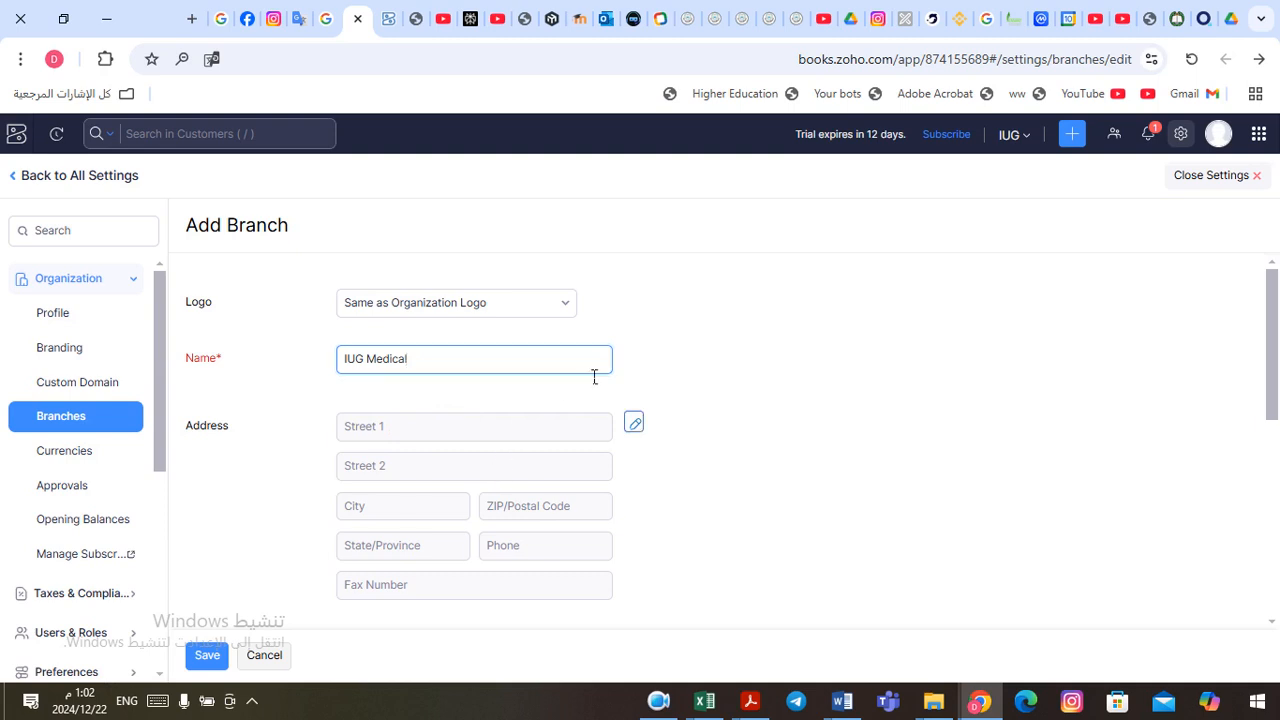
Step: Fill in the branch's two street address lines and its city, and apply the address
click(368, 446)
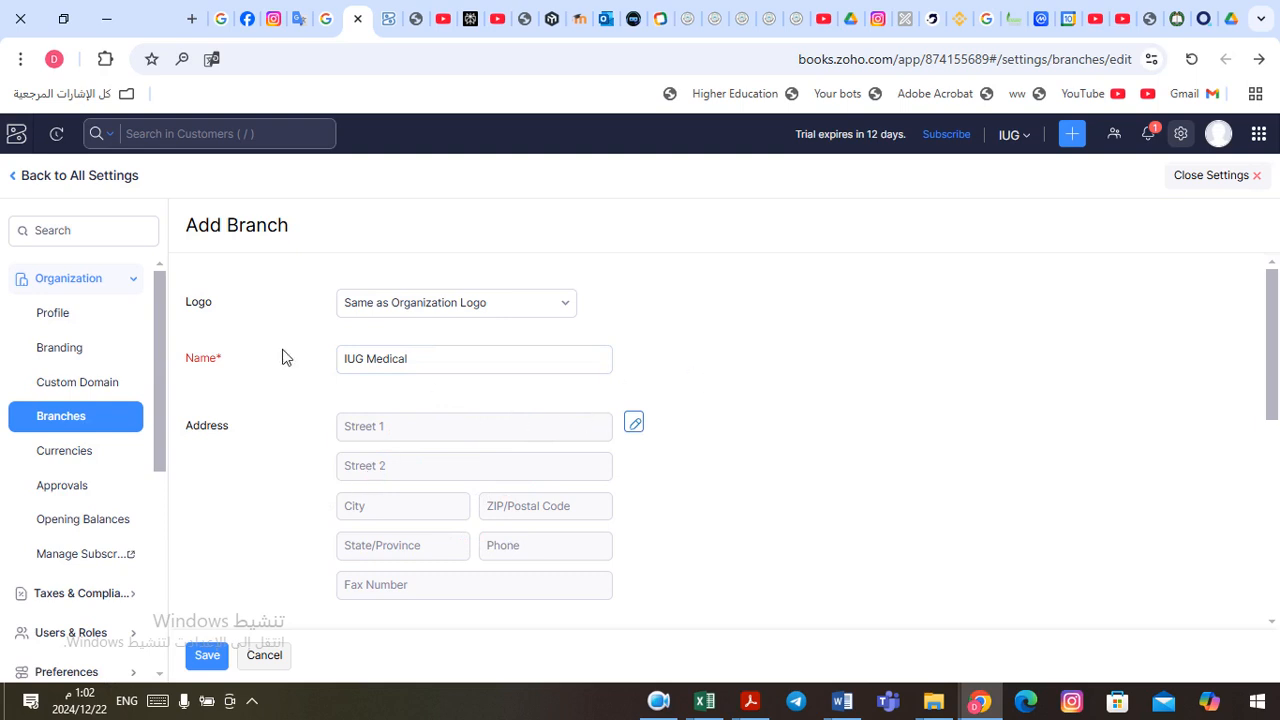
click(636, 425)
click(720, 348)
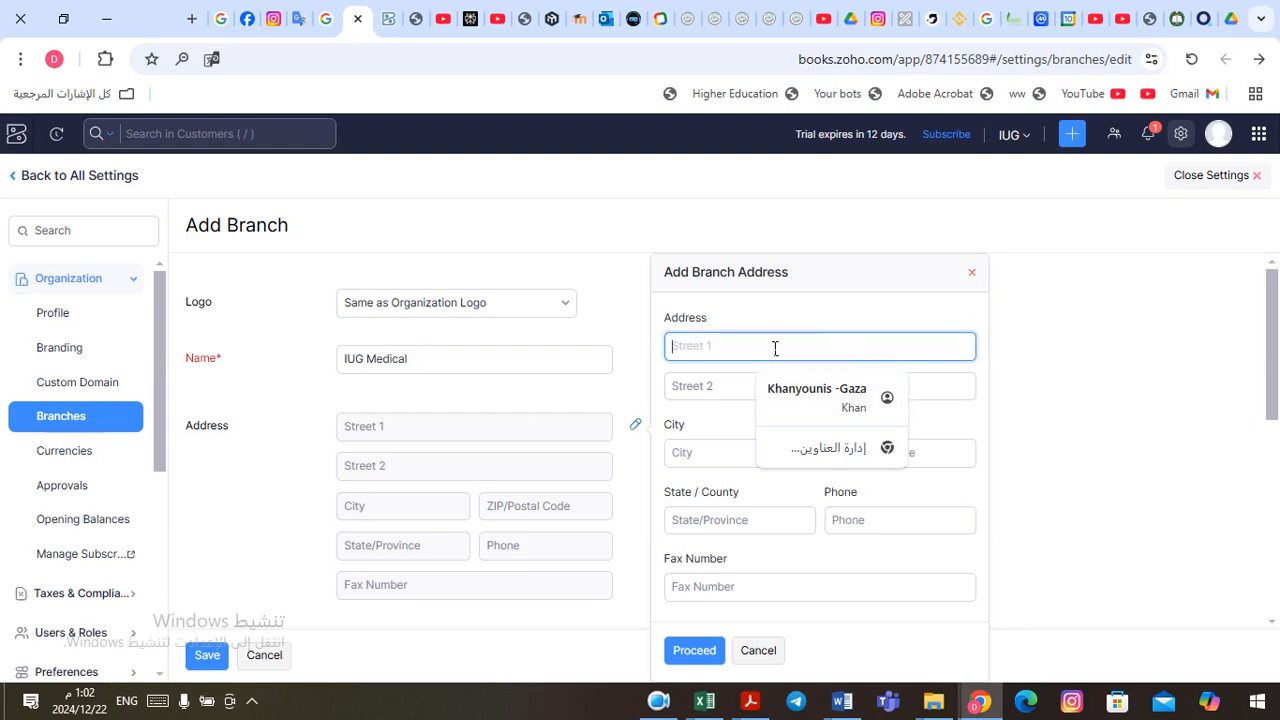
text(Med)
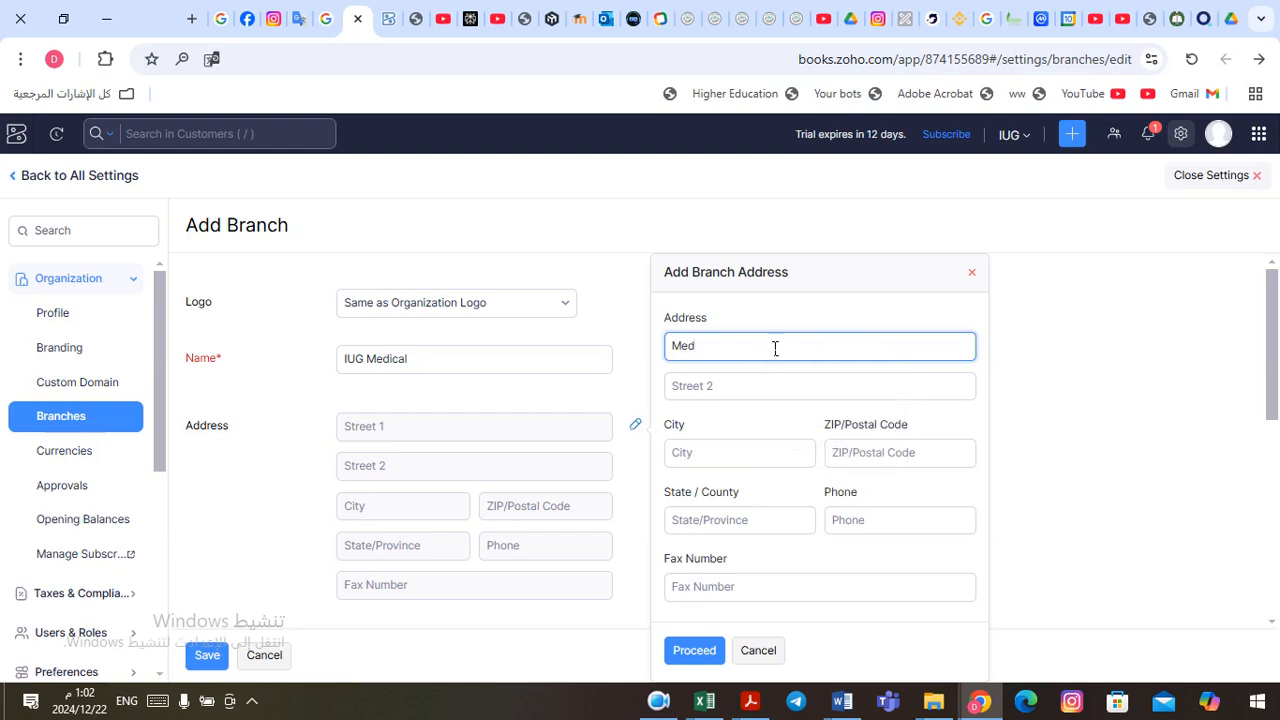
text(ical Building)
click(730, 392)
text(Nats)
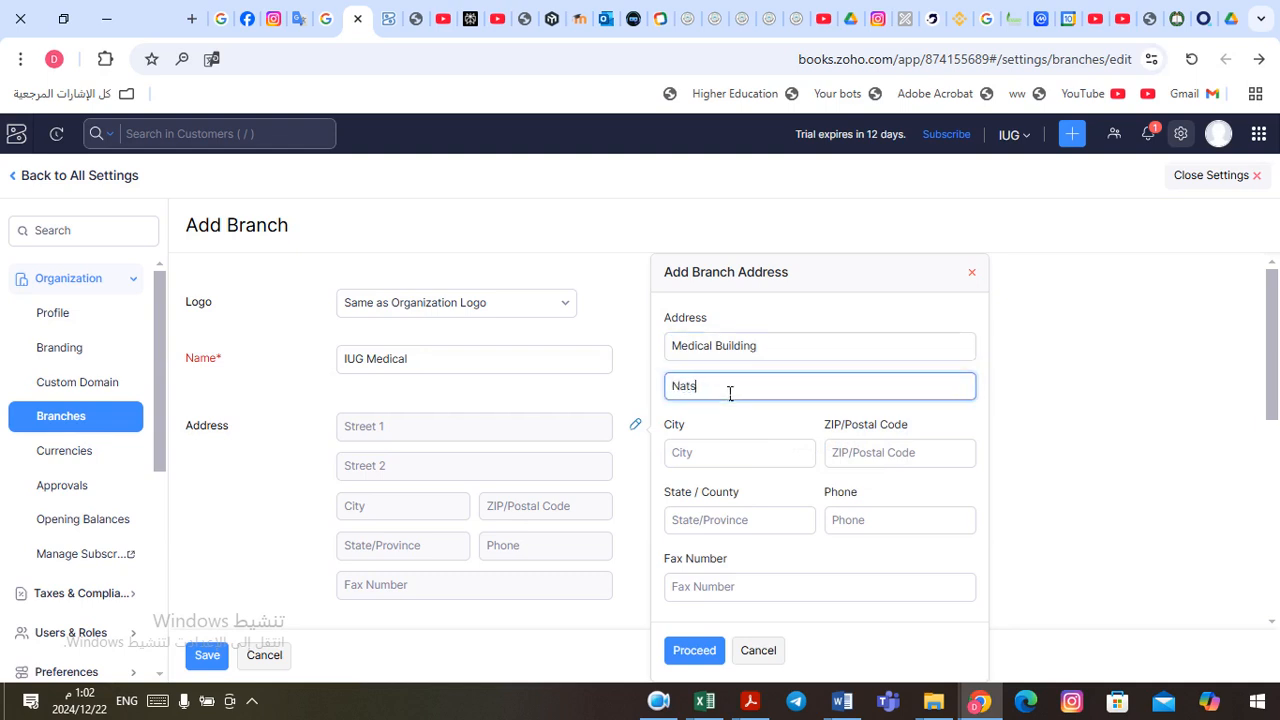
text(areem)
click(710, 453)
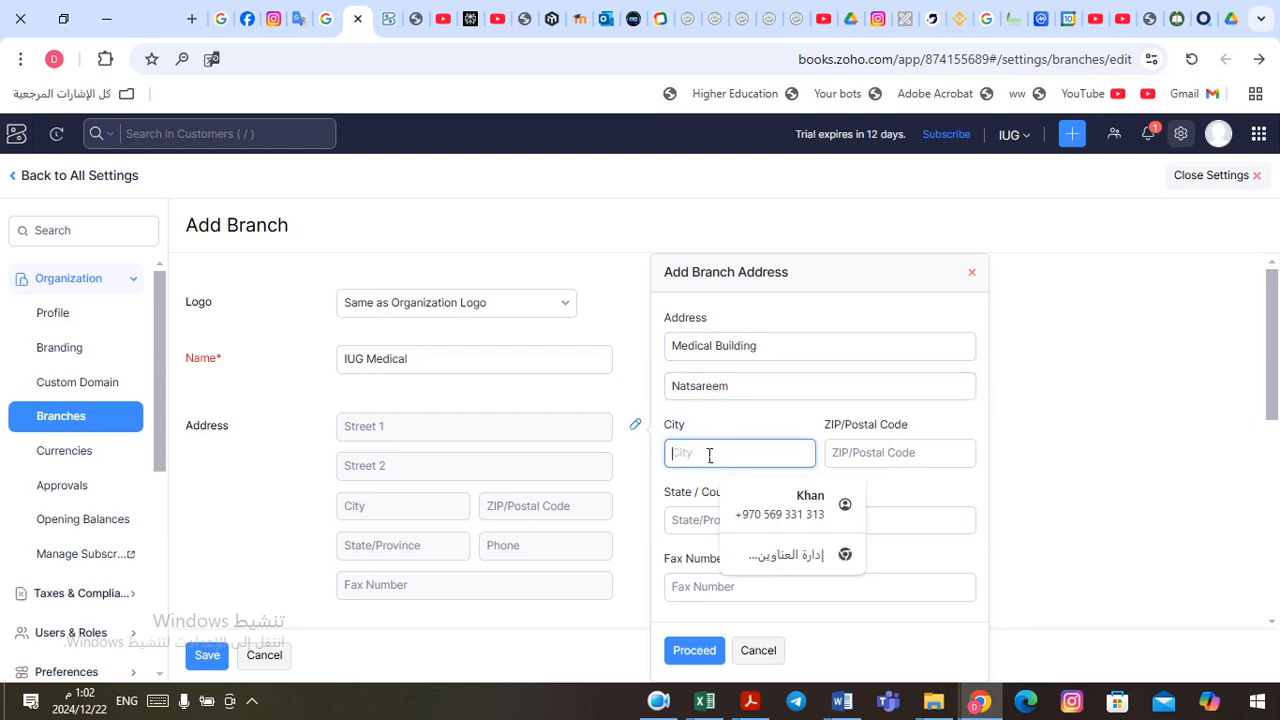
text(Gaza)
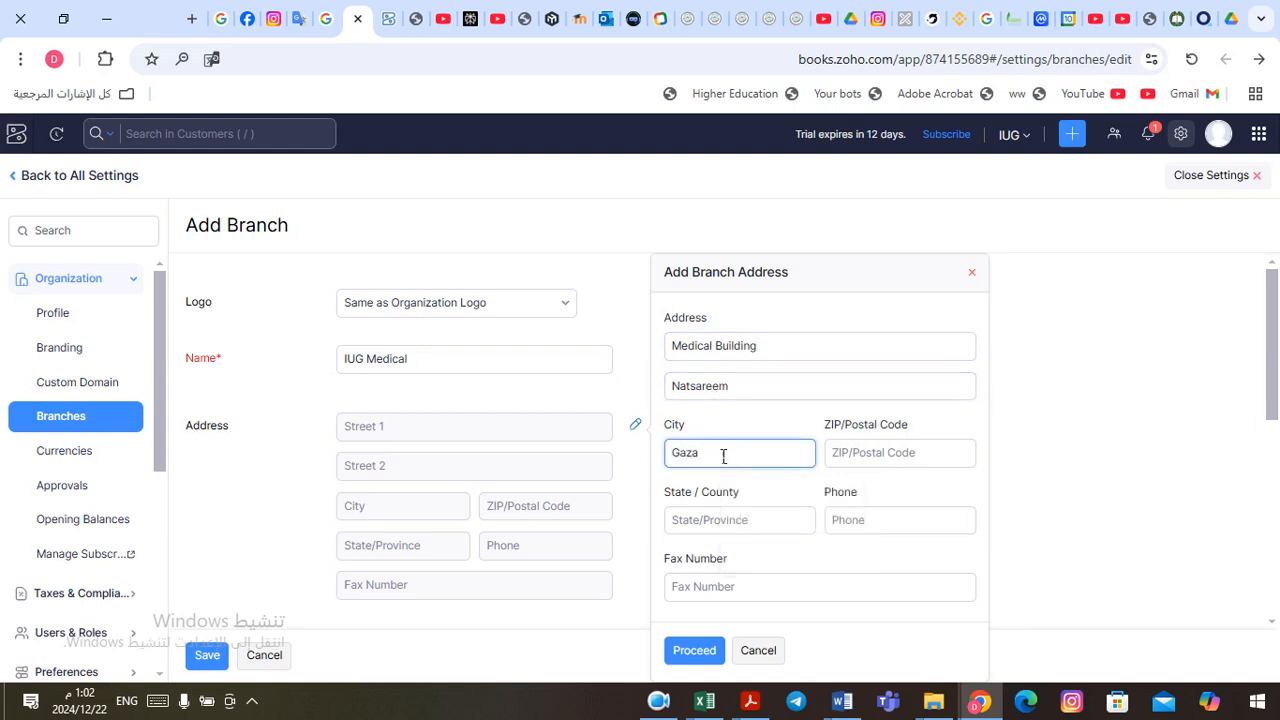
click(868, 460)
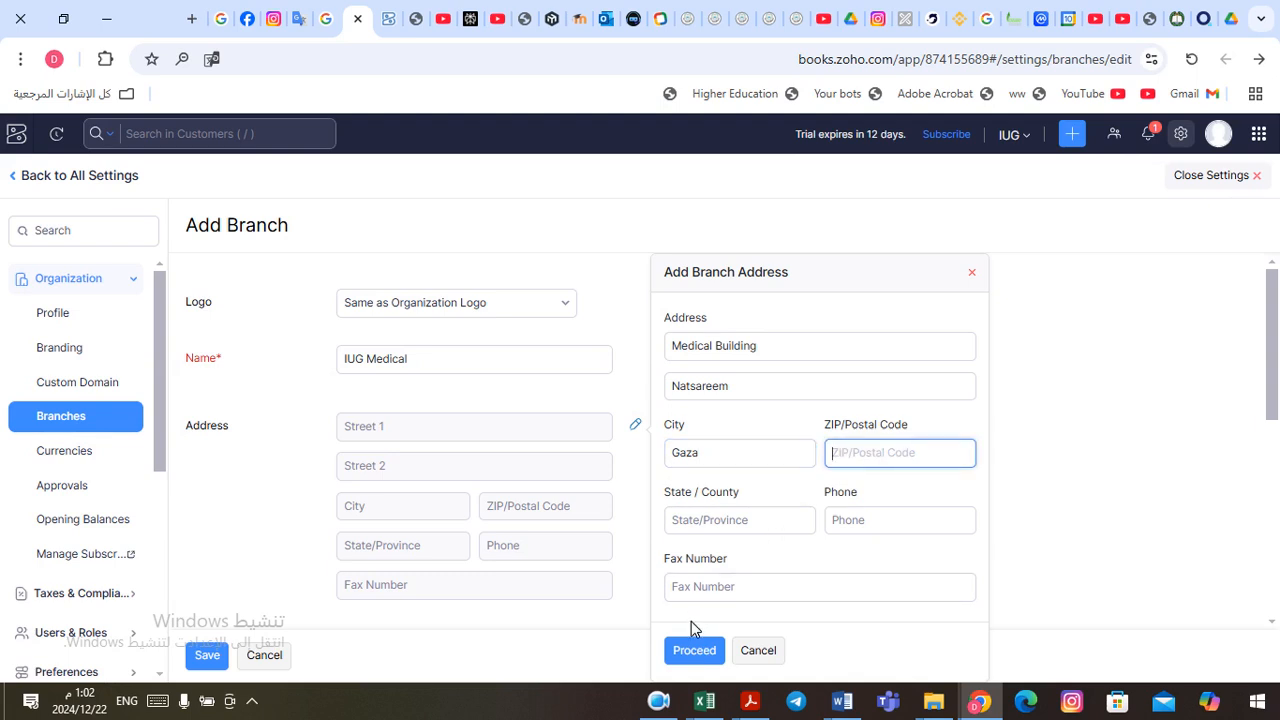
click(700, 651)
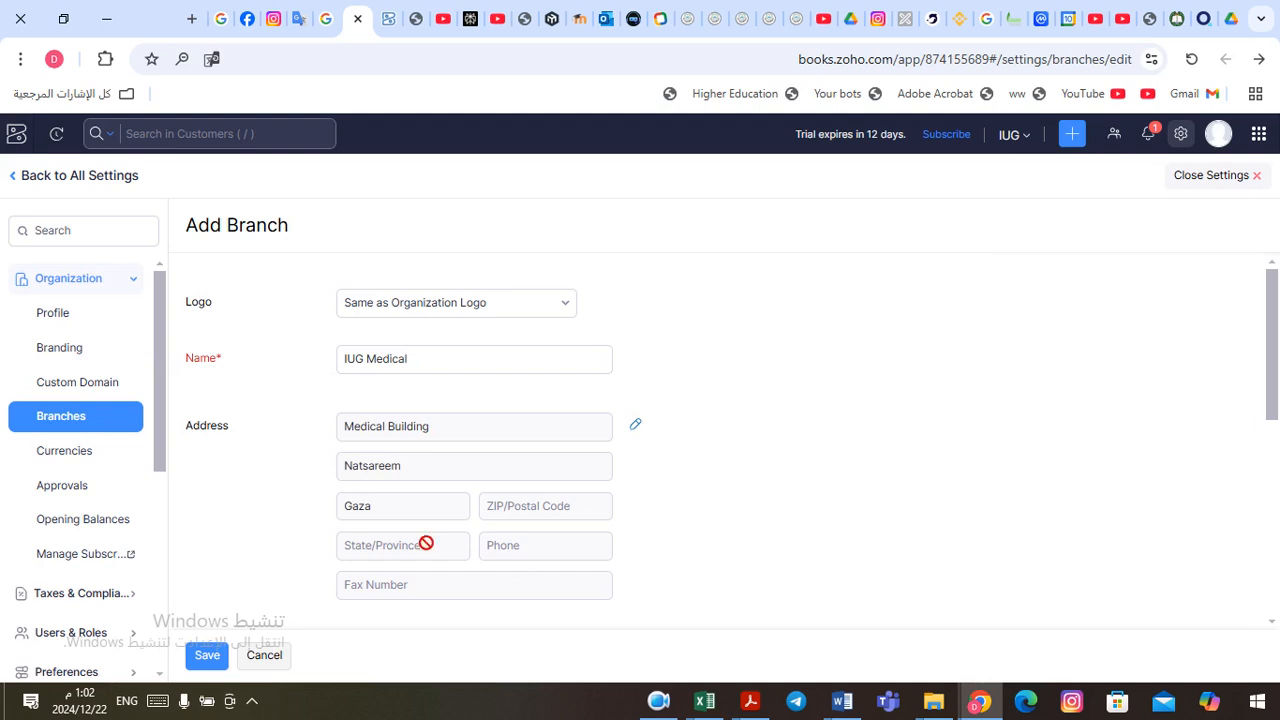
Step: Try to save the branch, and check the choices available for its primary contact
click(214, 658)
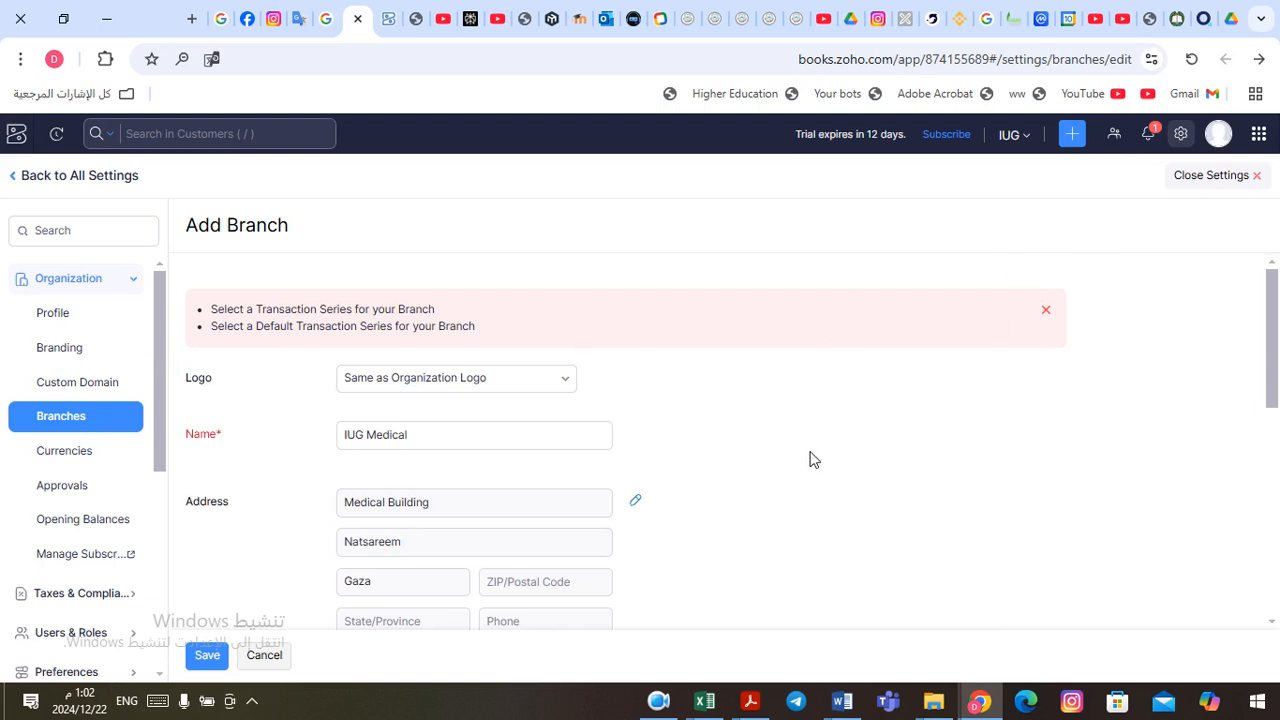
drag(1272, 370, 1278, 497)
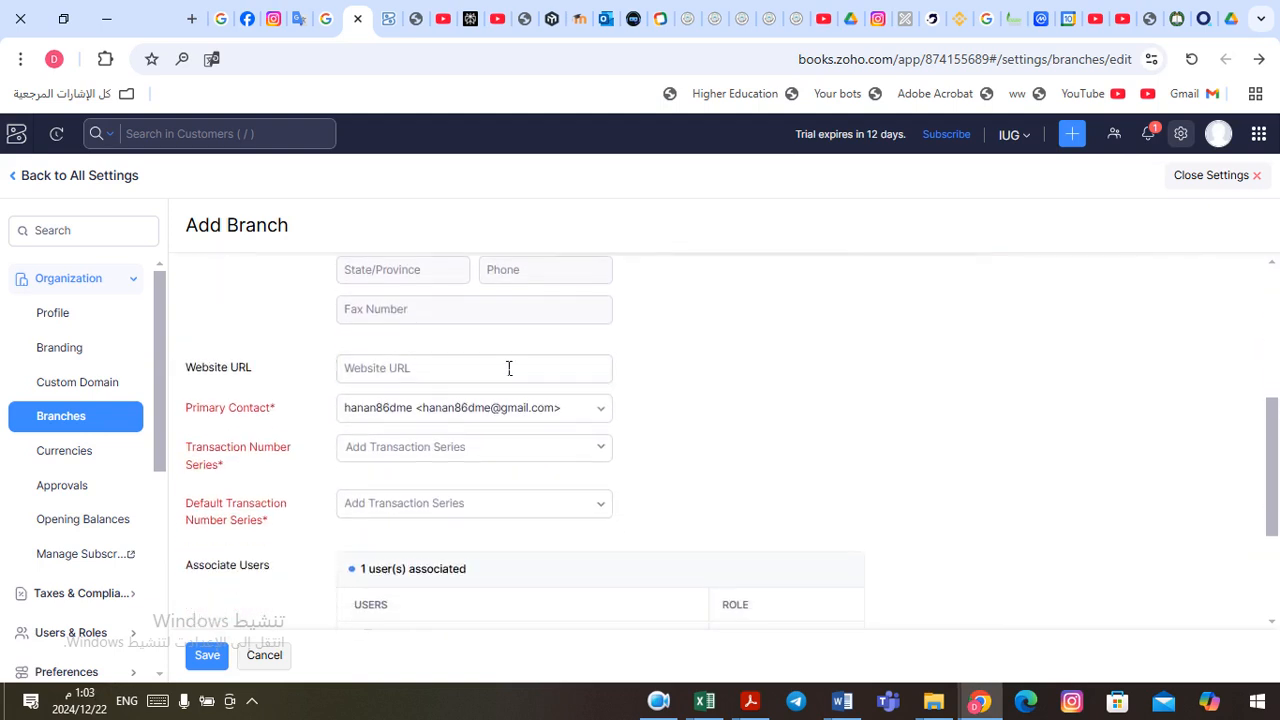
click(603, 413)
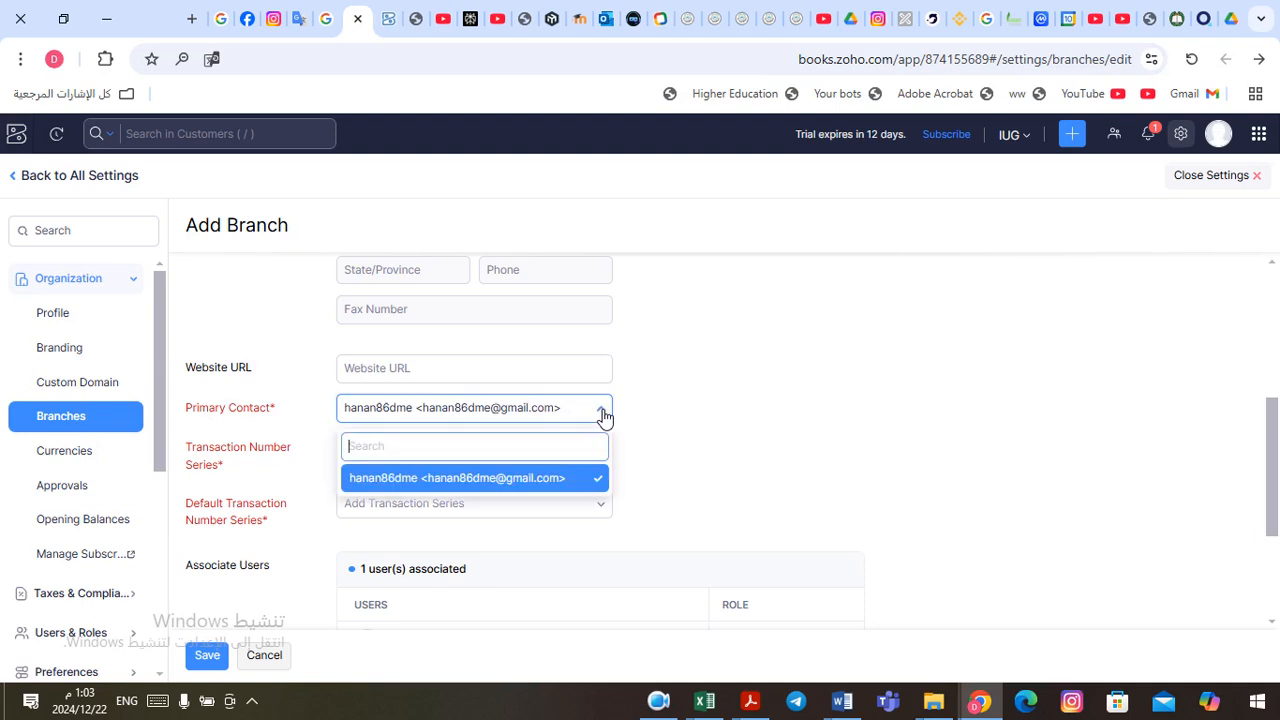
click(603, 413)
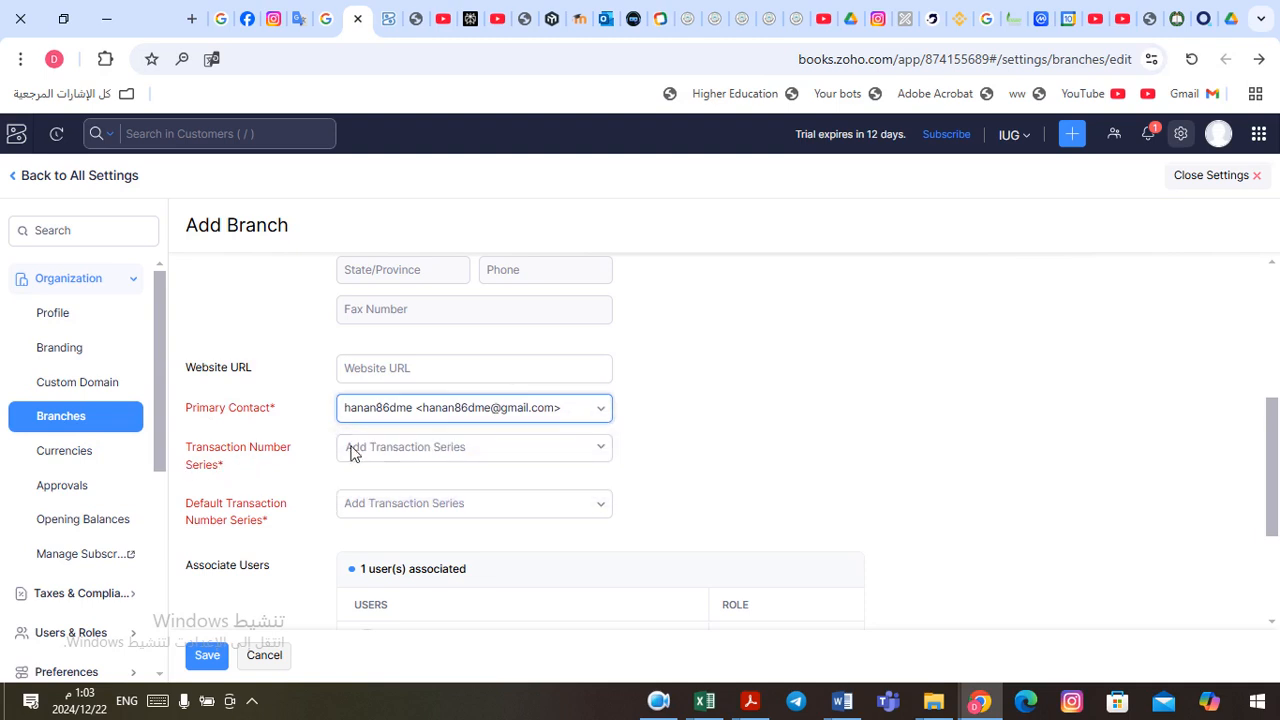
Step: Review the branch's transaction number series choices and search them for 100000
click(592, 451)
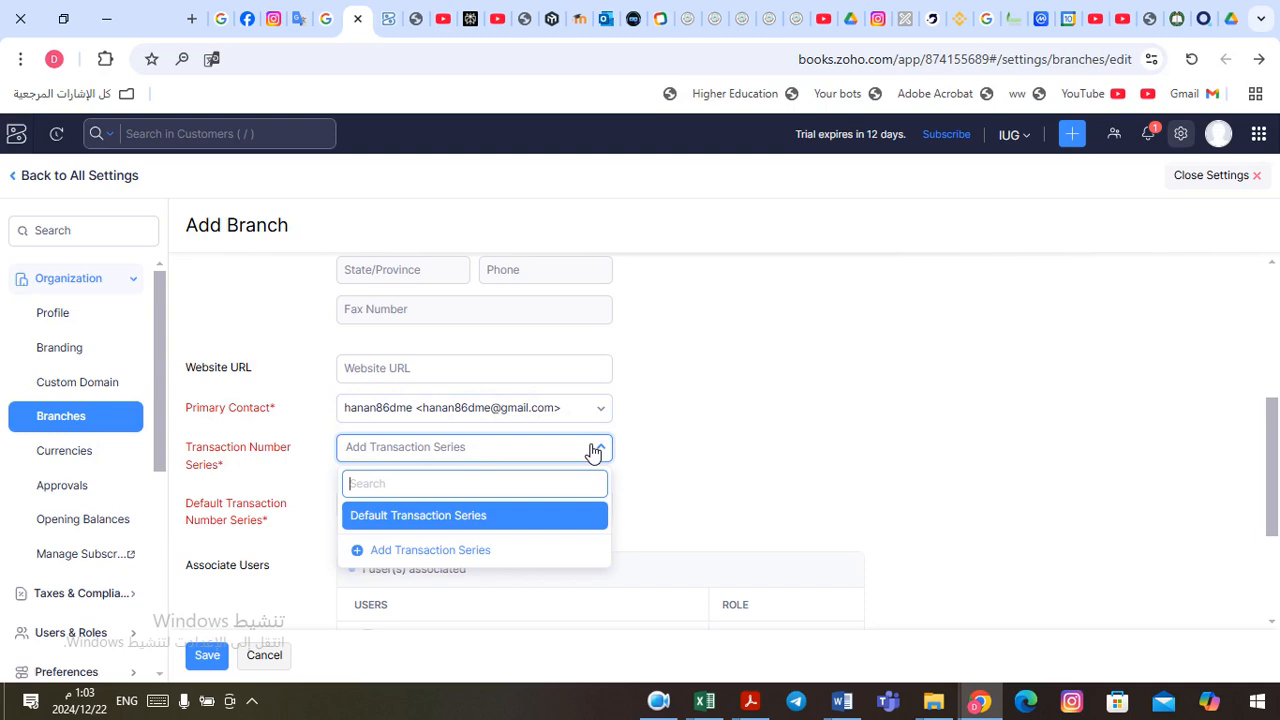
click(592, 451)
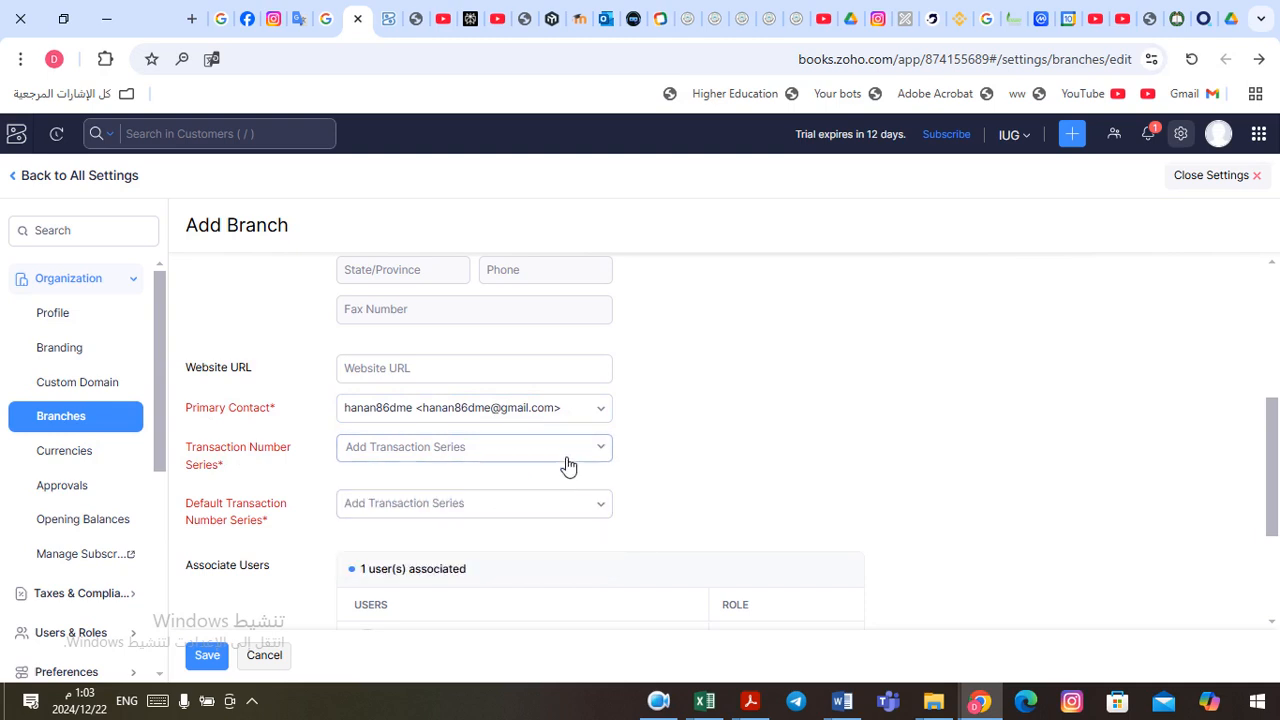
click(589, 451)
text(100000)
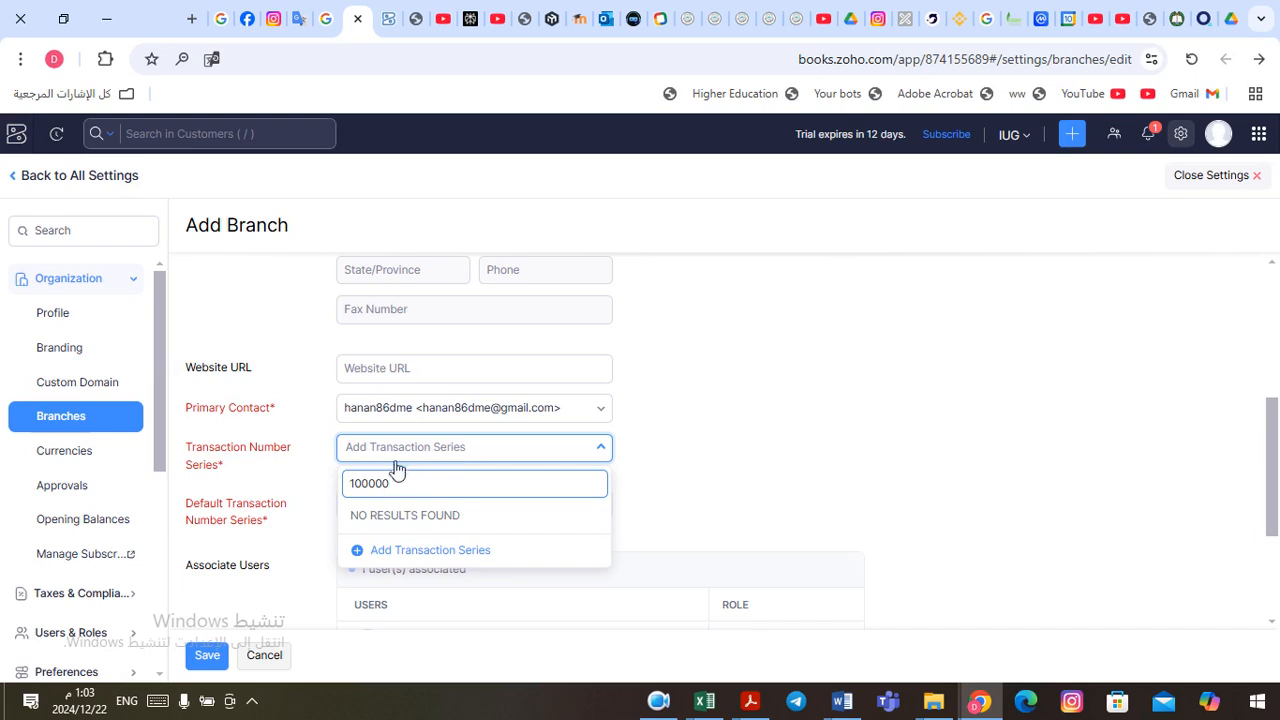
click(658, 700)
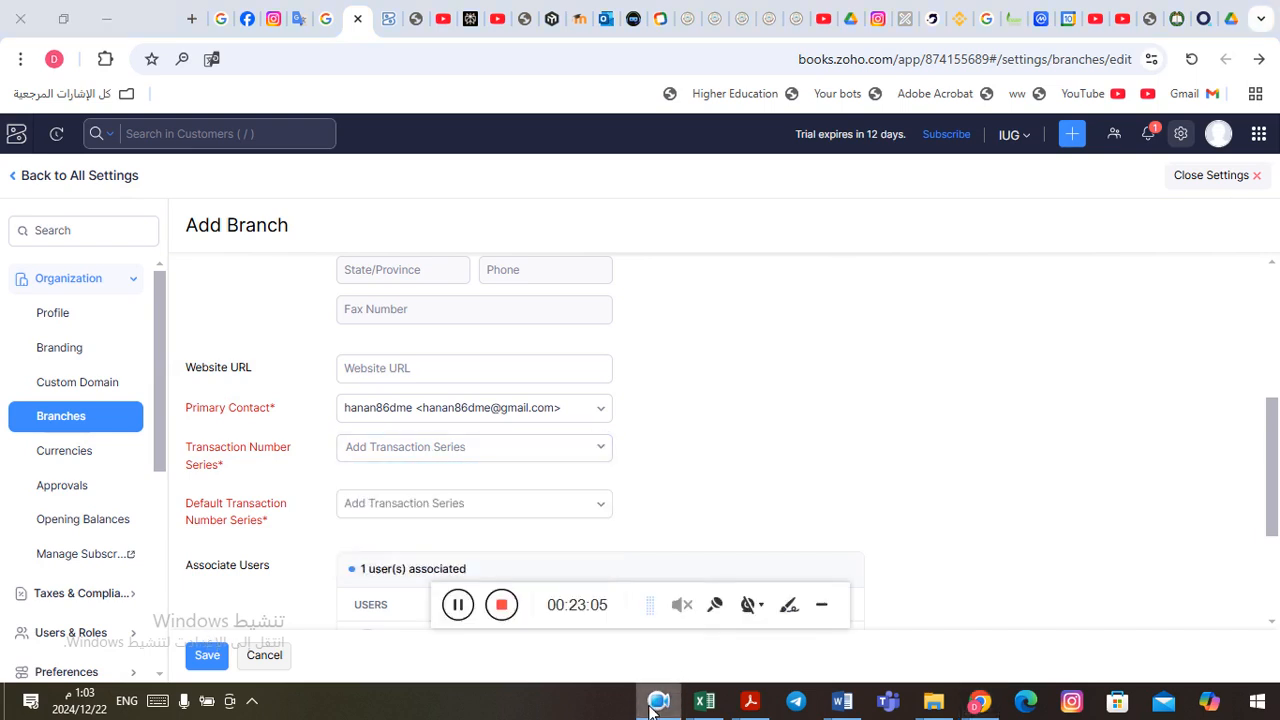
click(458, 607)
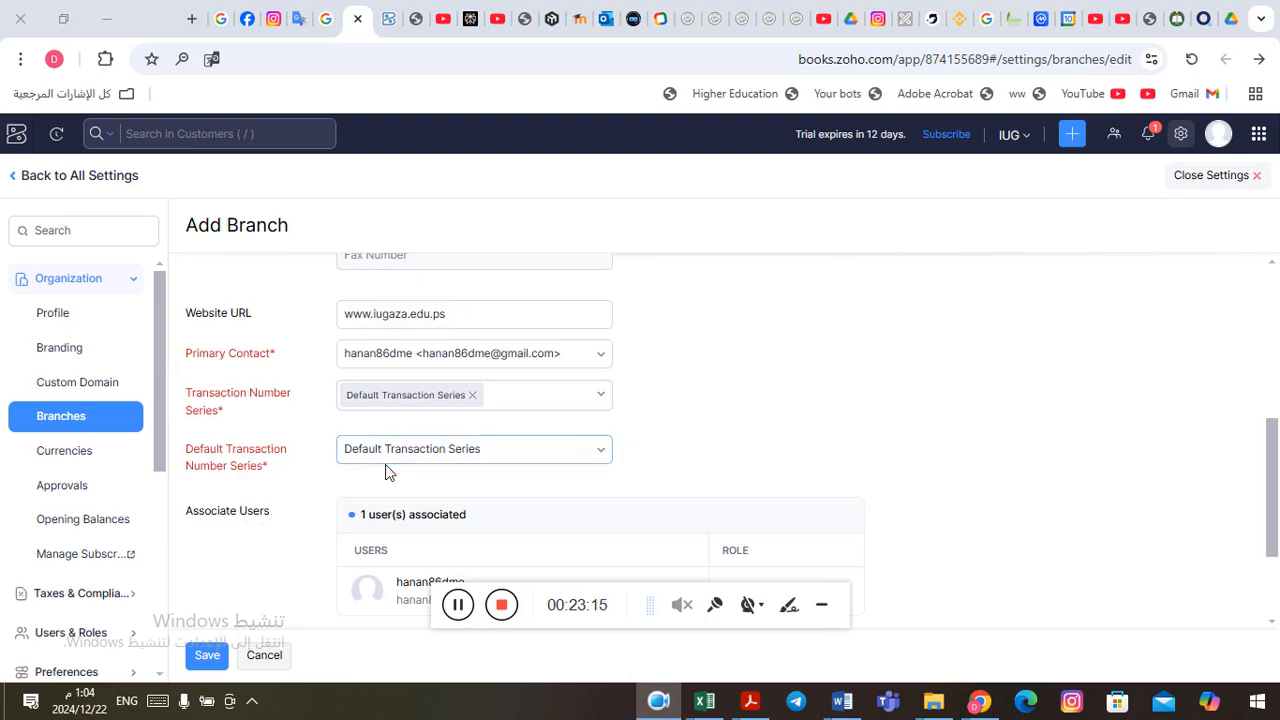
click(207, 655)
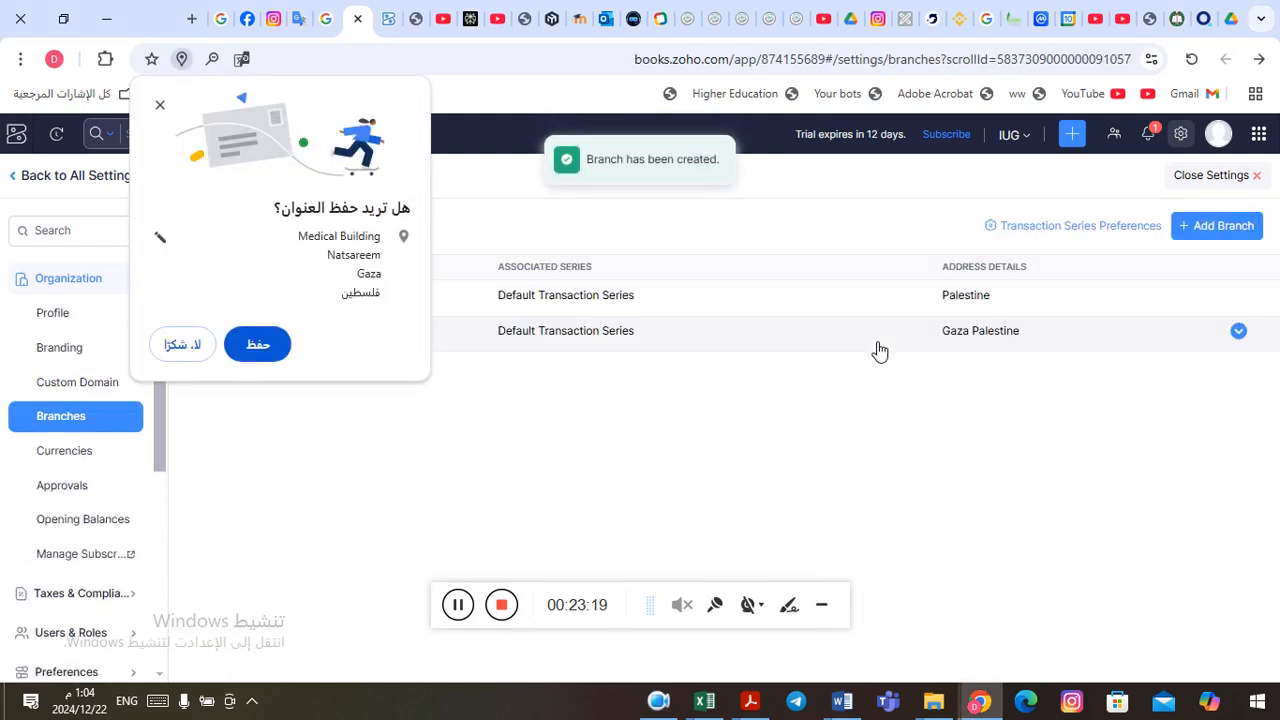
click(250, 340)
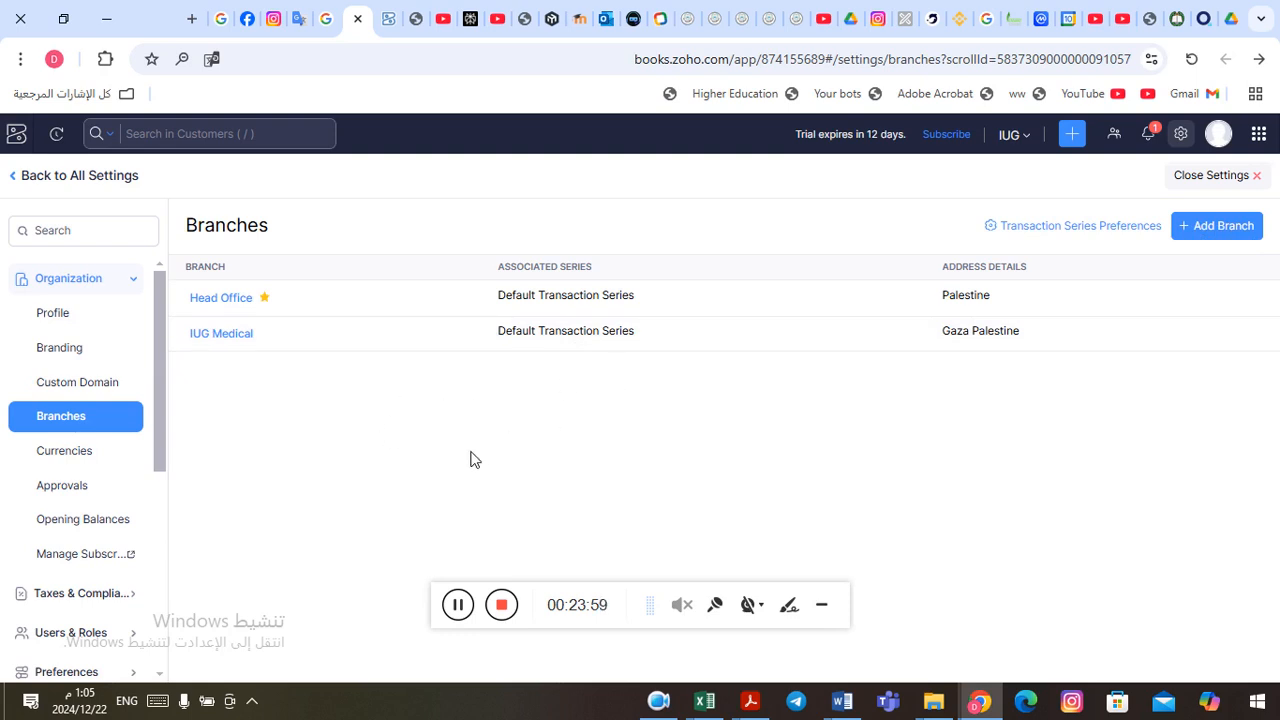
Step: Review the organization's list of currencies and open the United States Dollar for editing
click(459, 607)
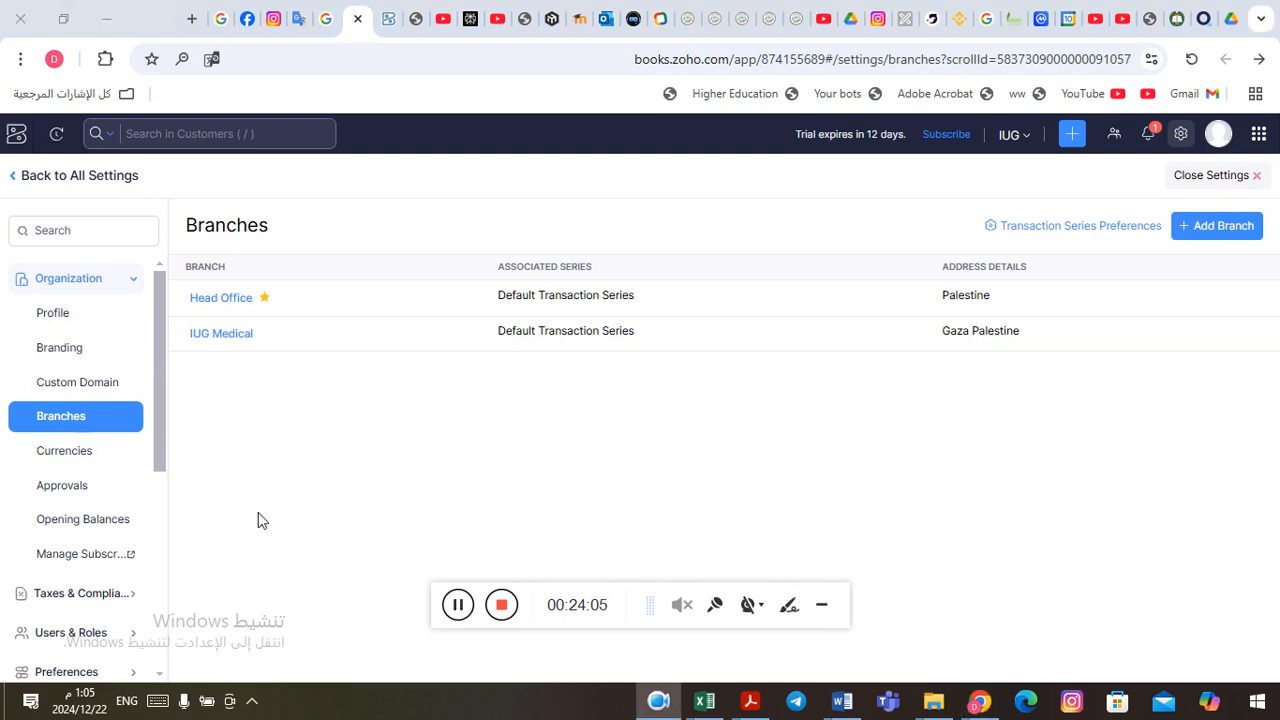
click(56, 459)
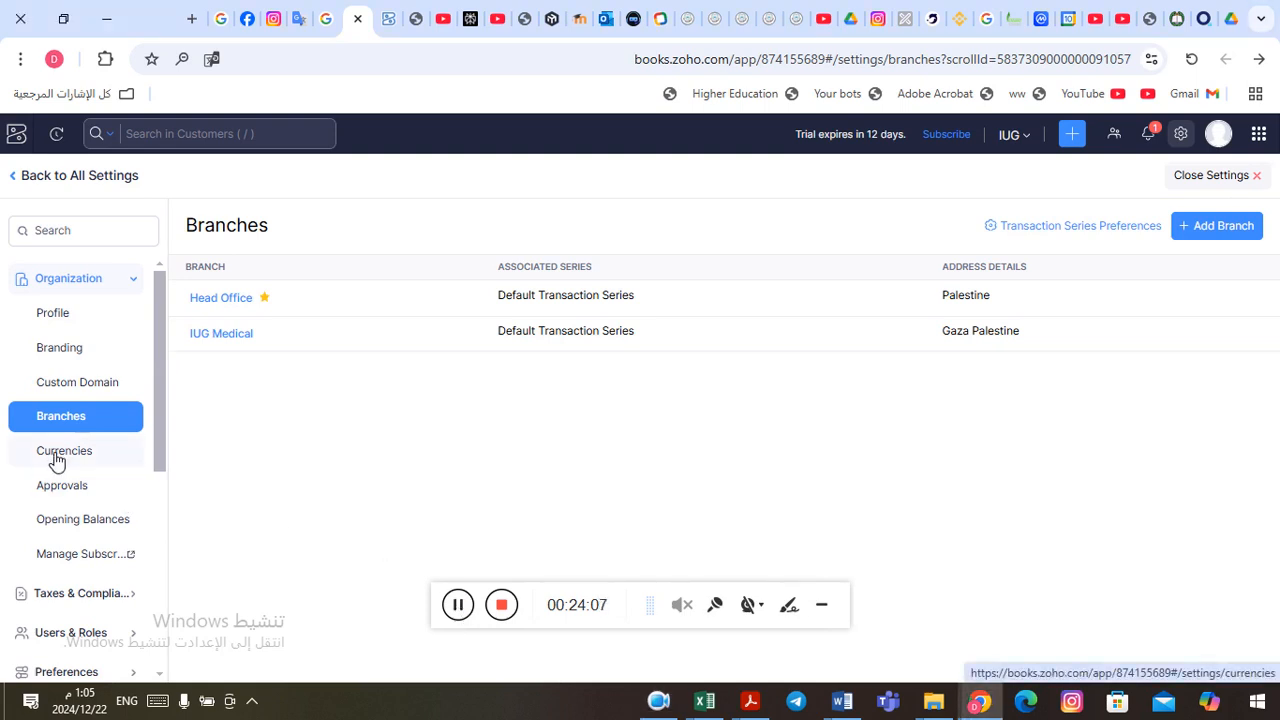
click(56, 459)
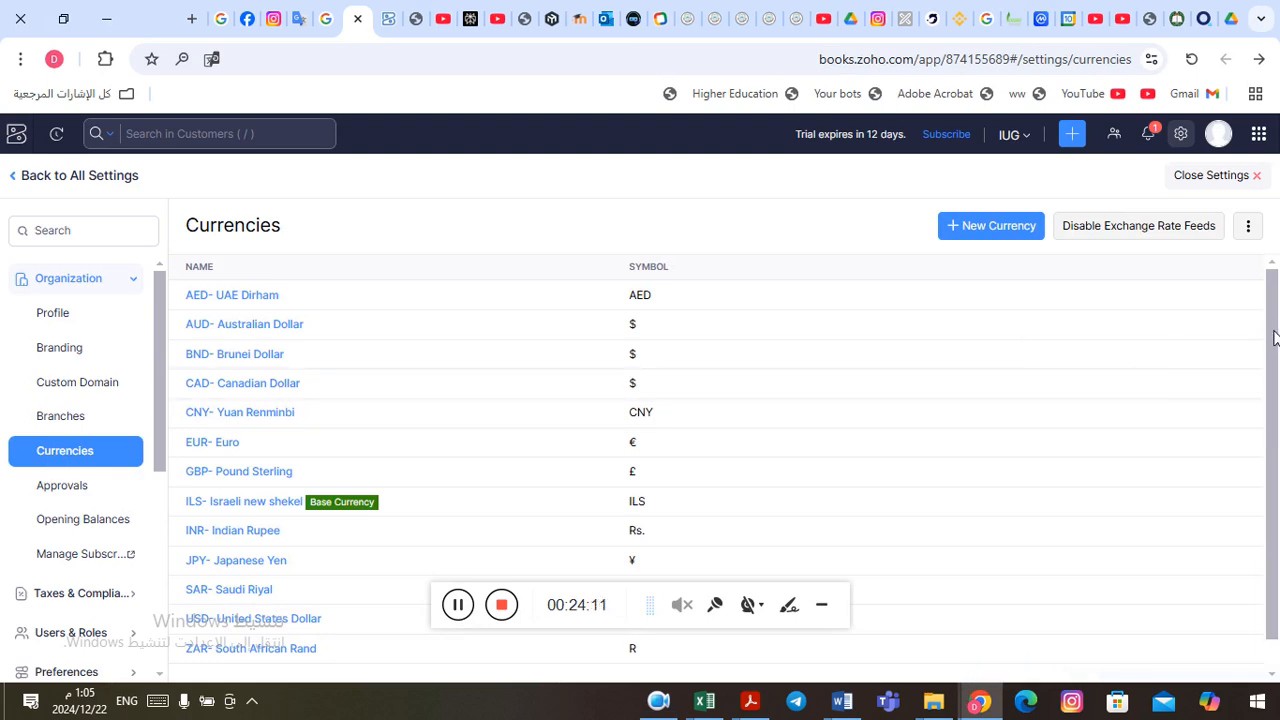
drag(1274, 338, 1276, 412)
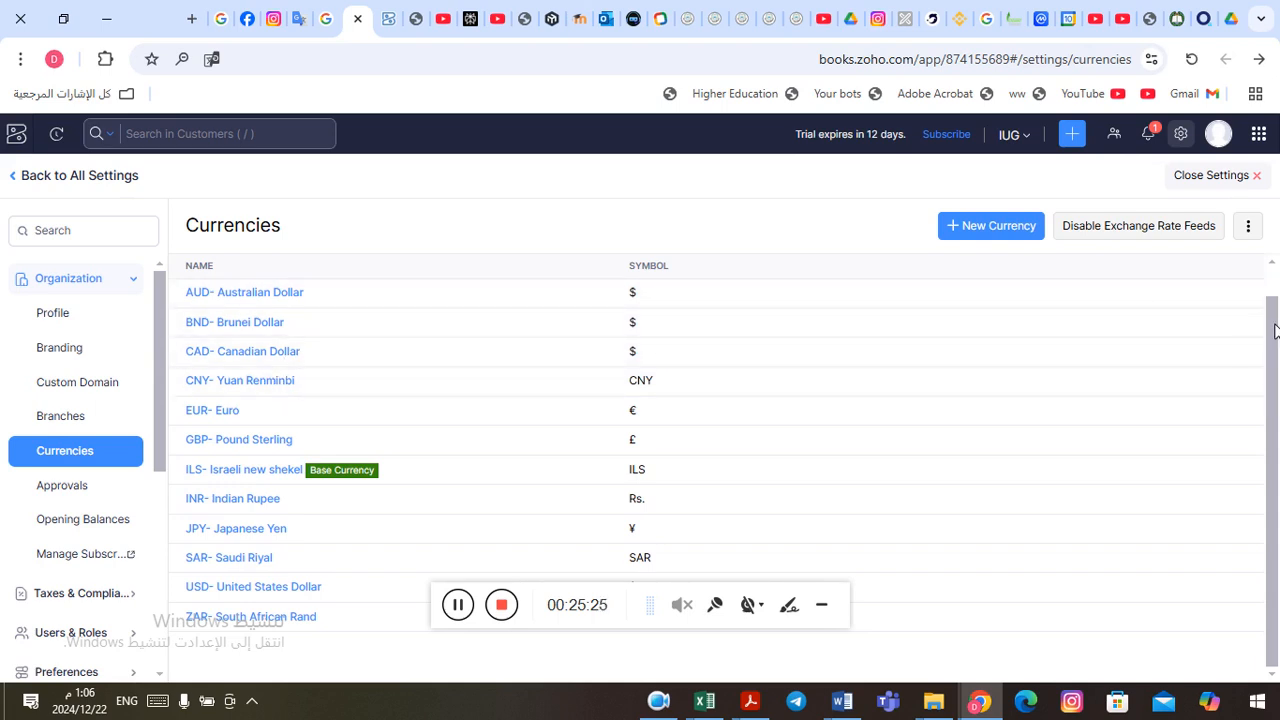
scroll(1274, 330, up, 1)
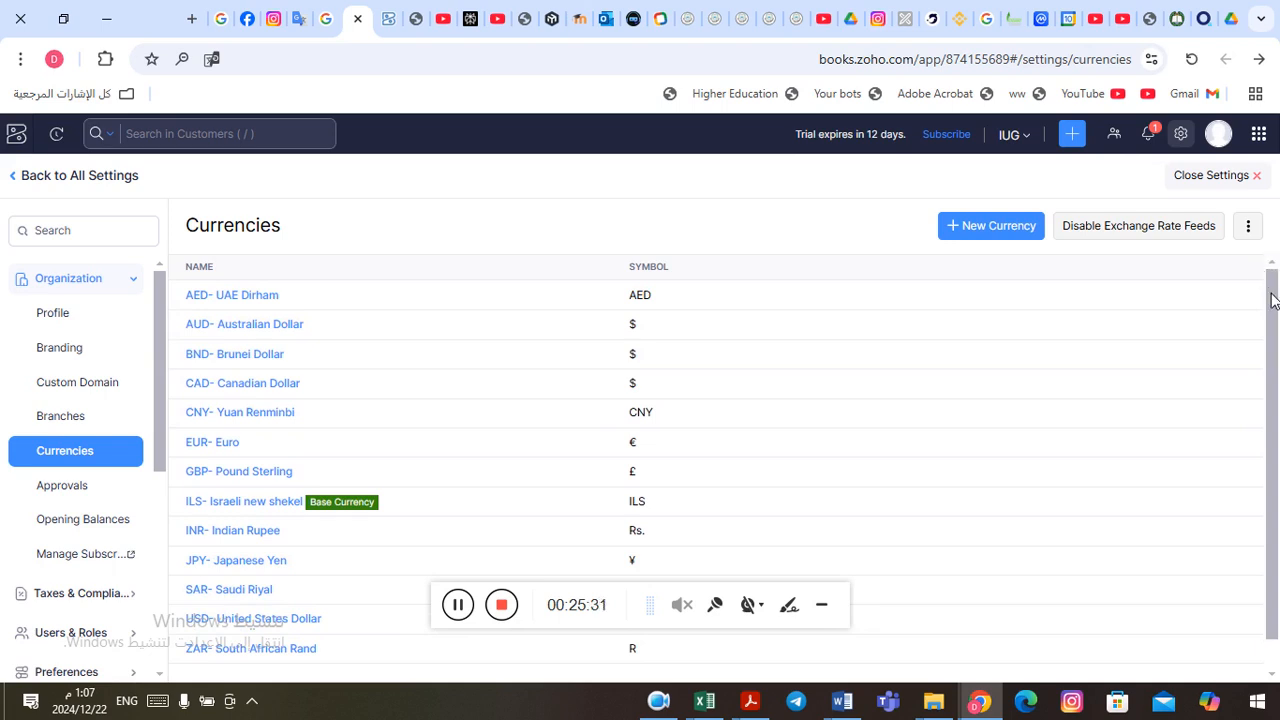
drag(1274, 300, 1276, 328)
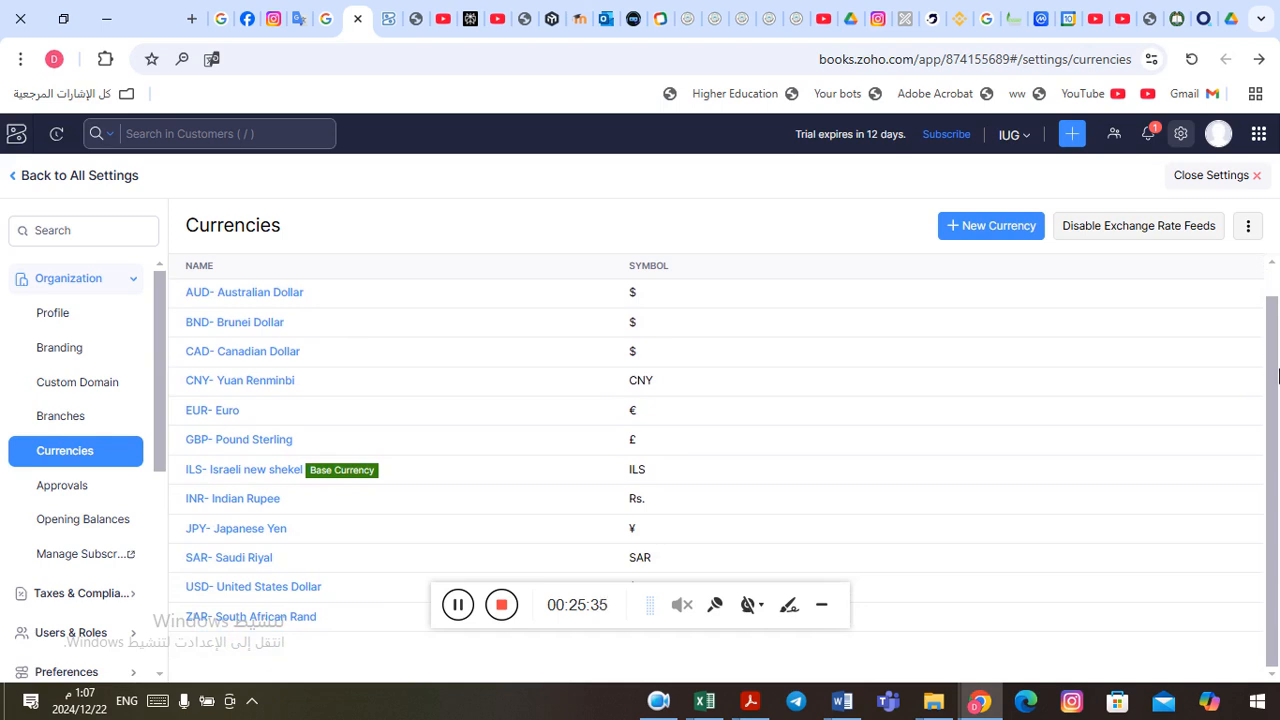
click(247, 589)
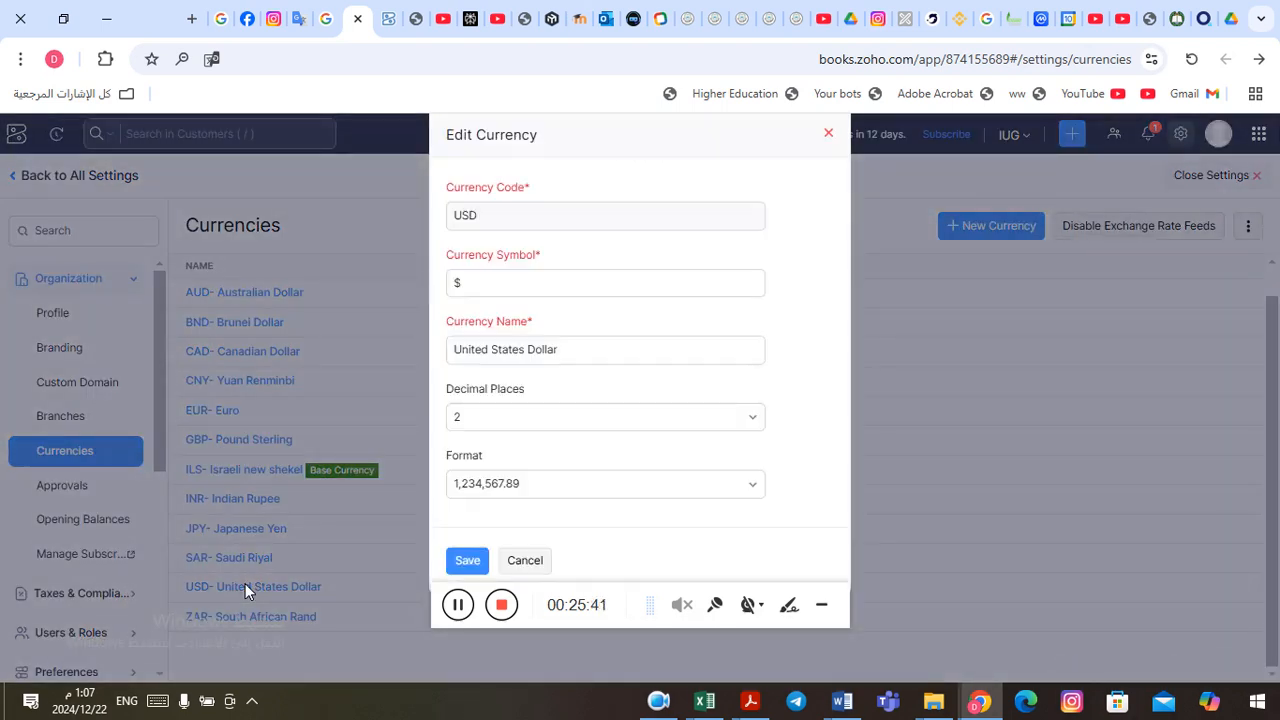
Step: Save the United States Dollar currency with its existing symbol, decimal places and format, and look through the currency list
click(762, 285)
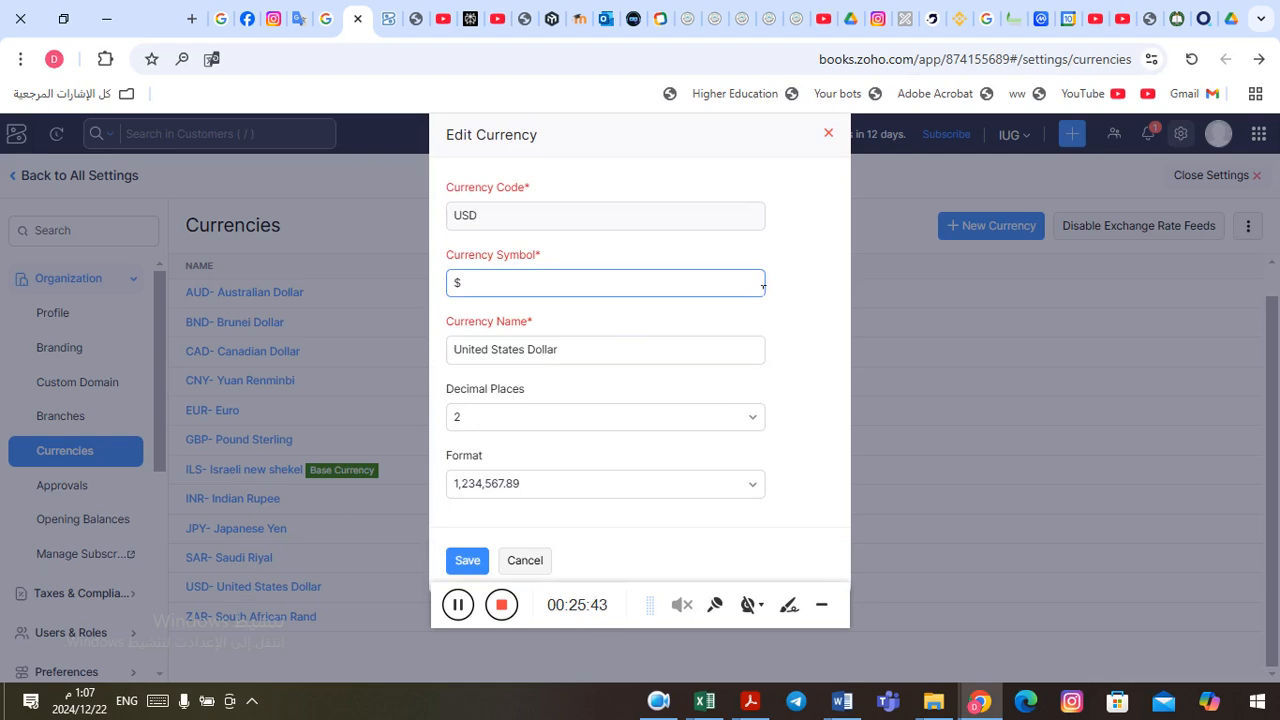
click(468, 562)
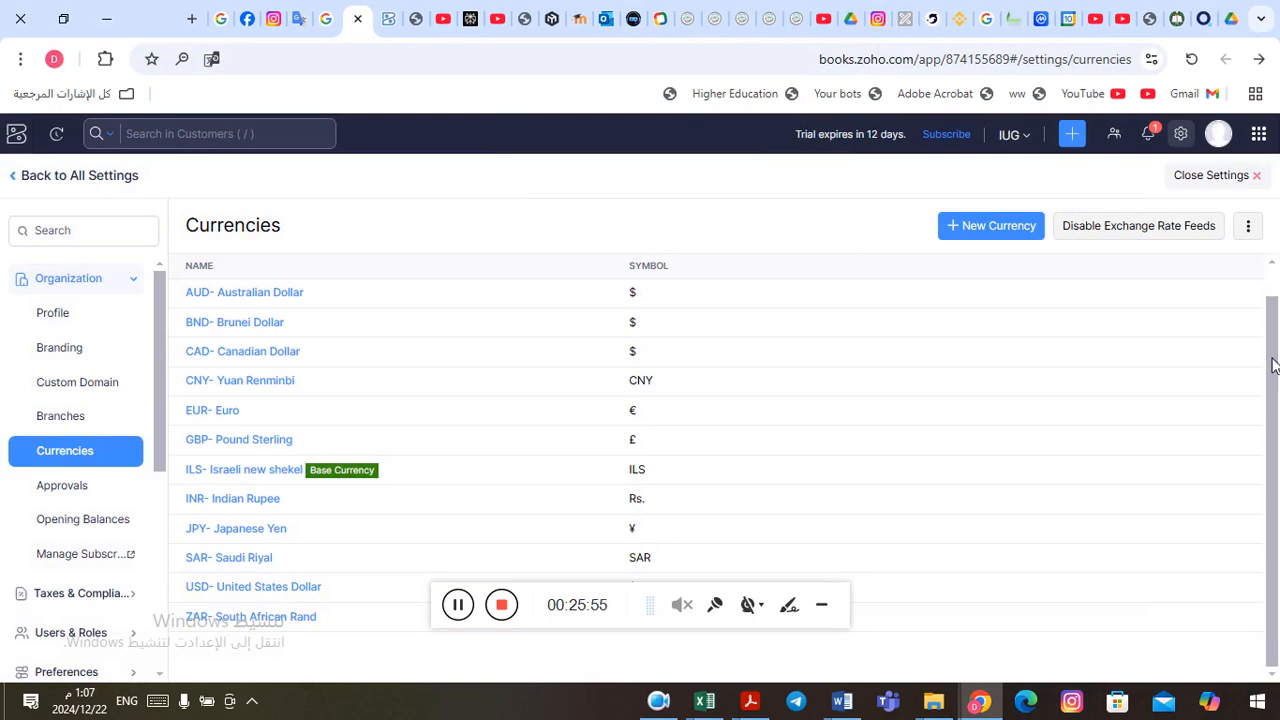
drag(1271, 362, 1266, 323)
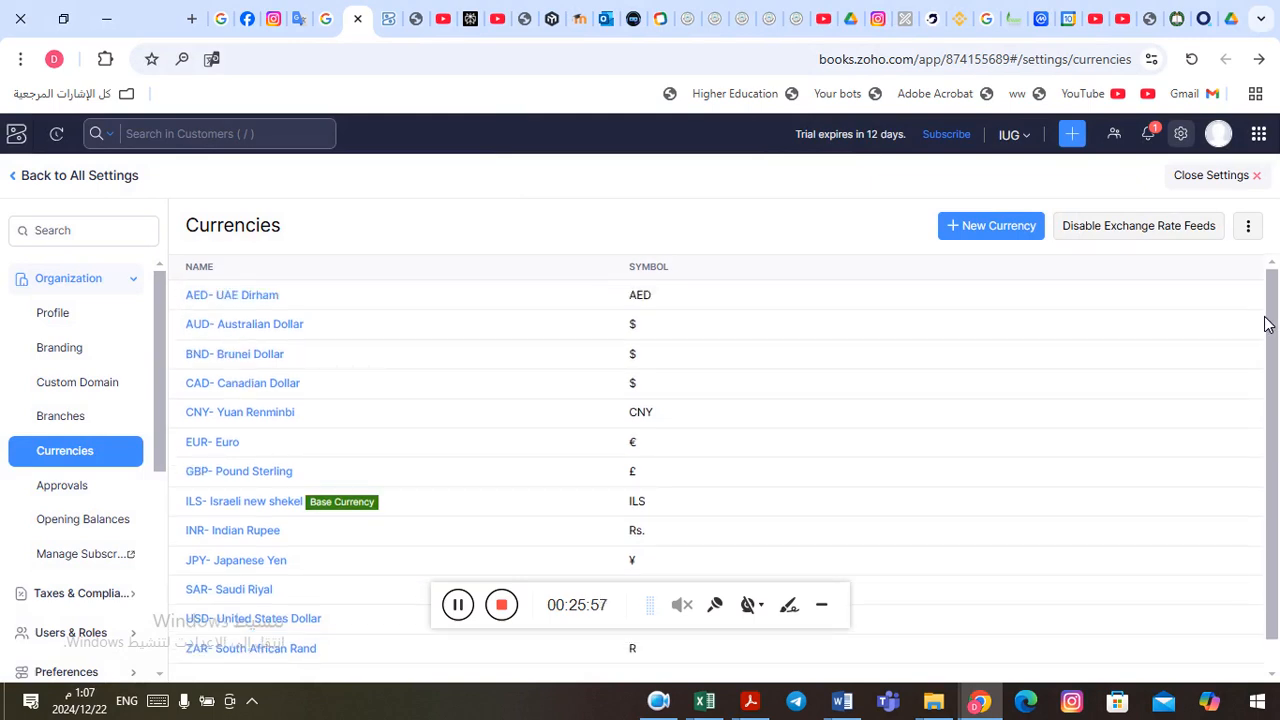
drag(1268, 322, 1276, 400)
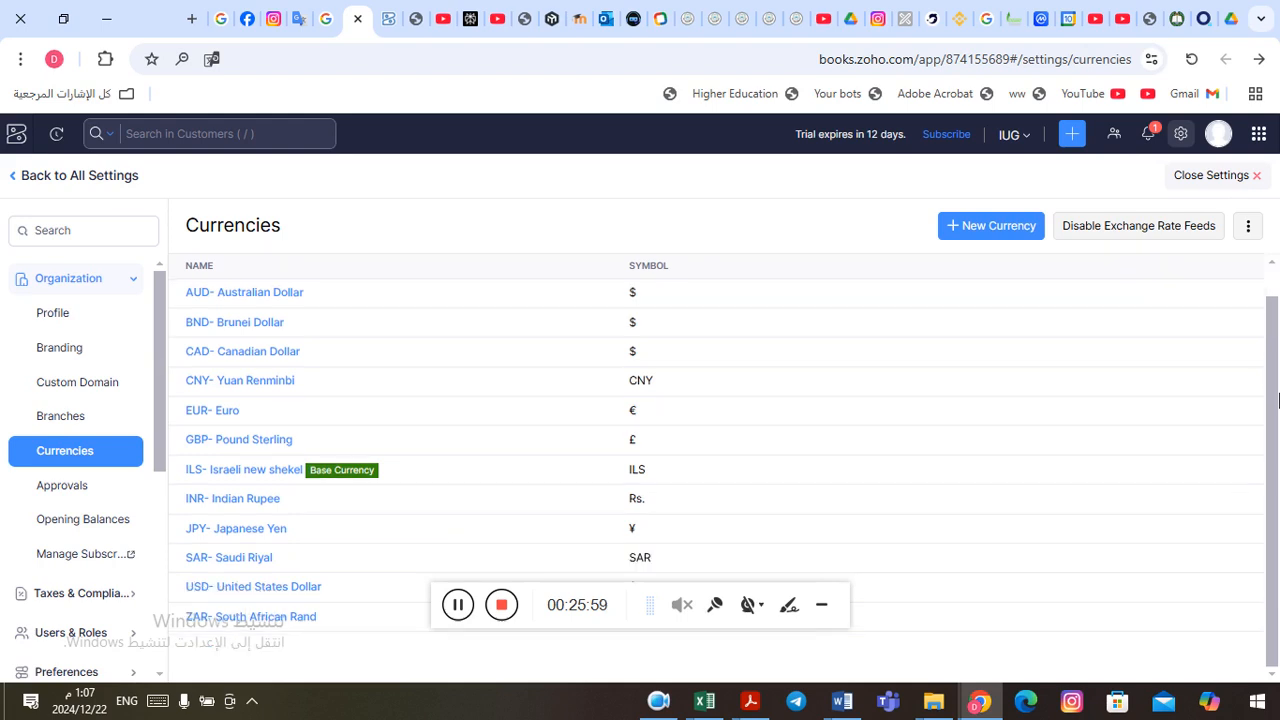
Step: Add JOD - Jordanian Dinar as a new currency with symbol JOD, 3 decimal places and format 1,234,567.899, and check it in the list
click(991, 230)
click(670, 228)
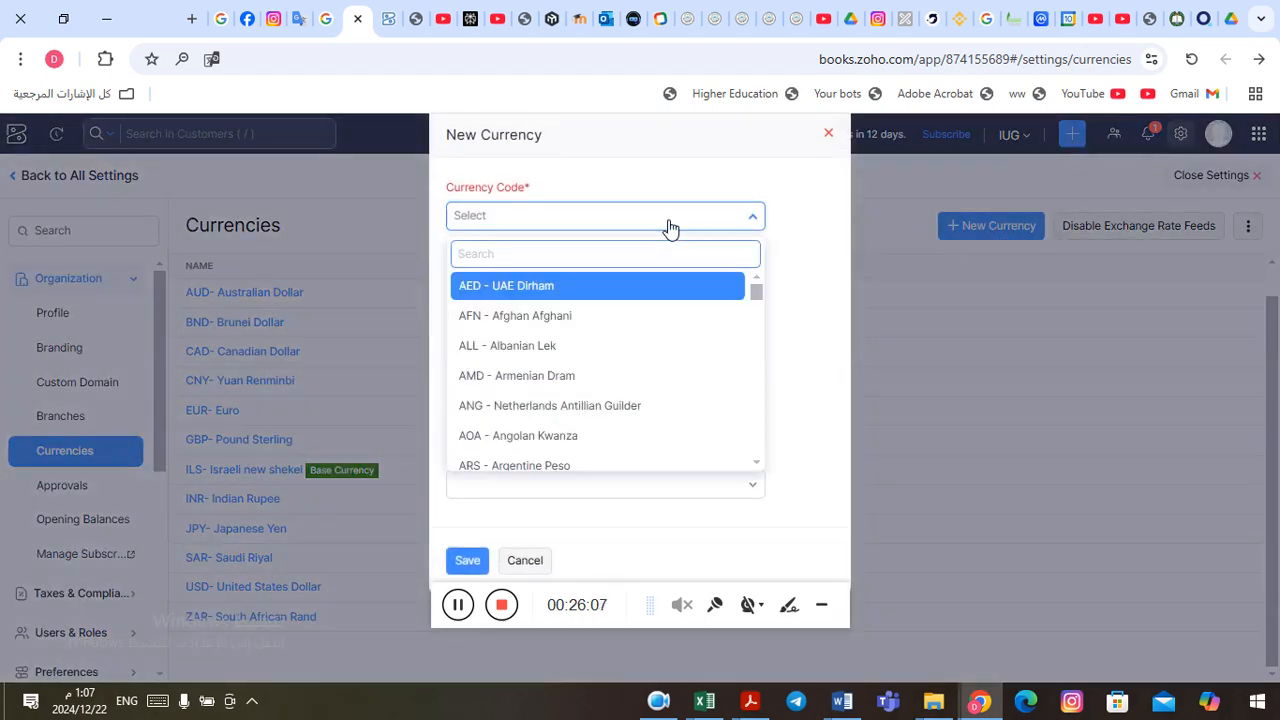
text(jord)
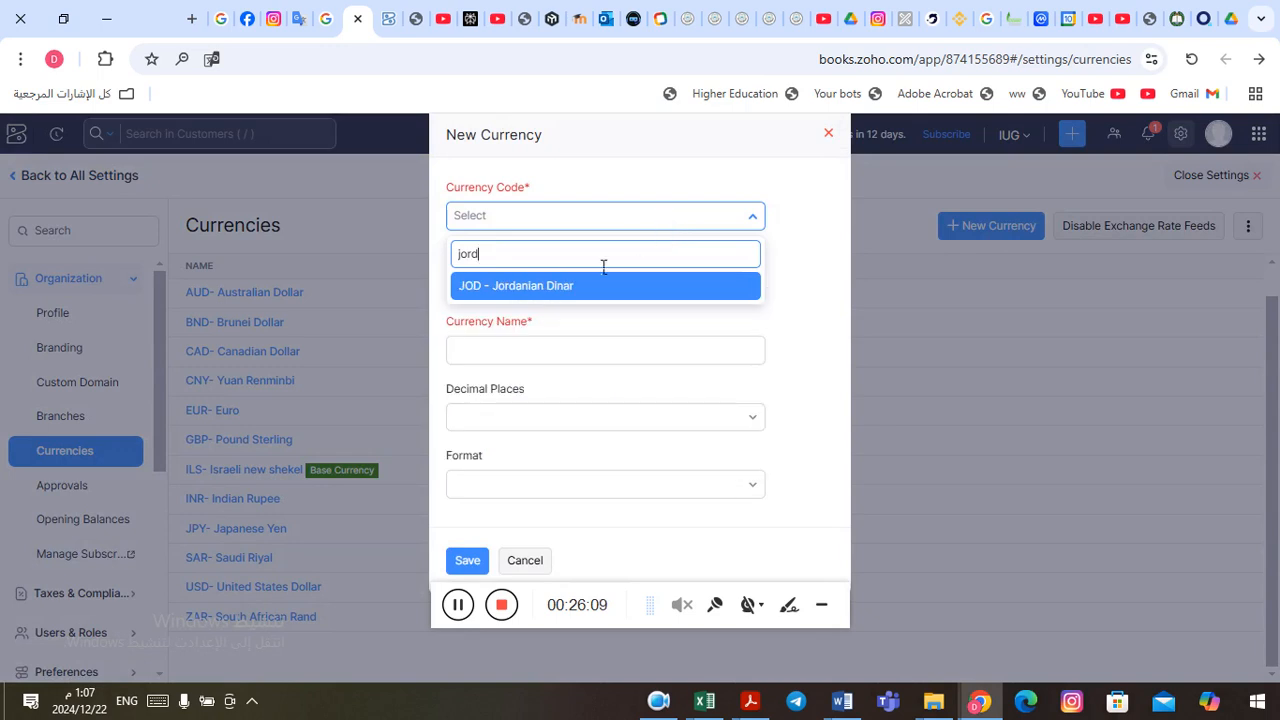
click(555, 290)
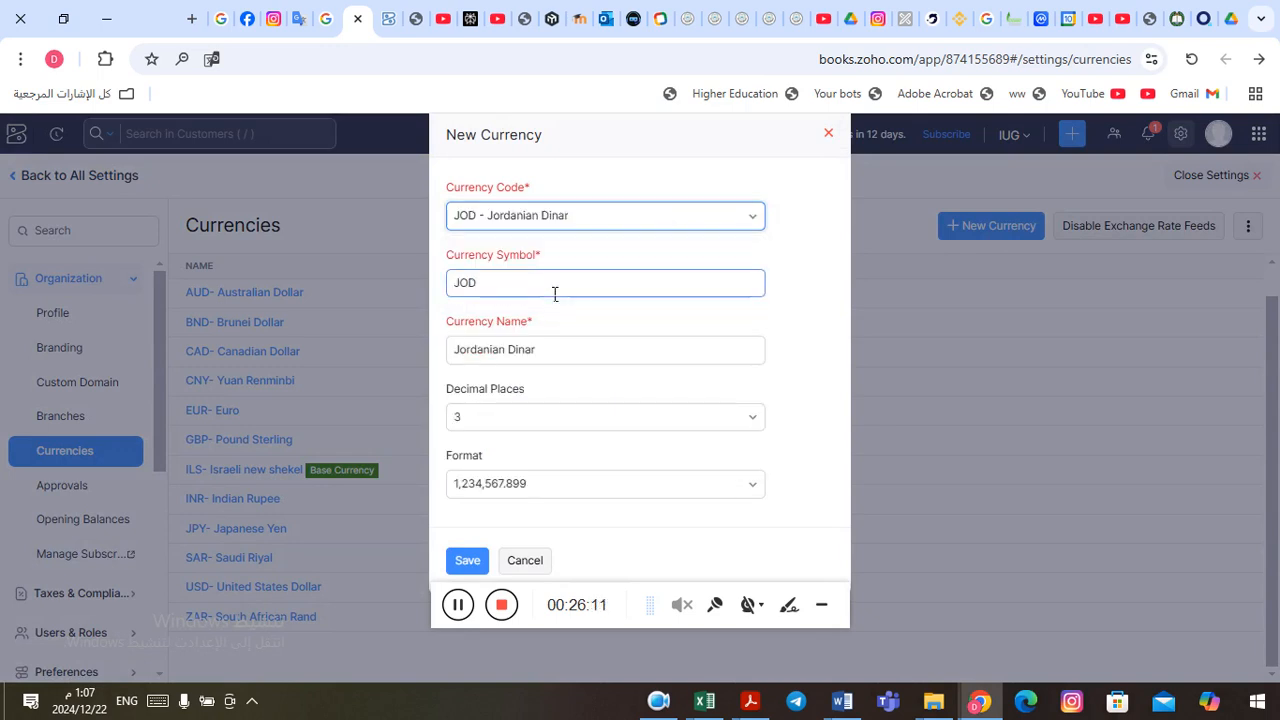
click(528, 349)
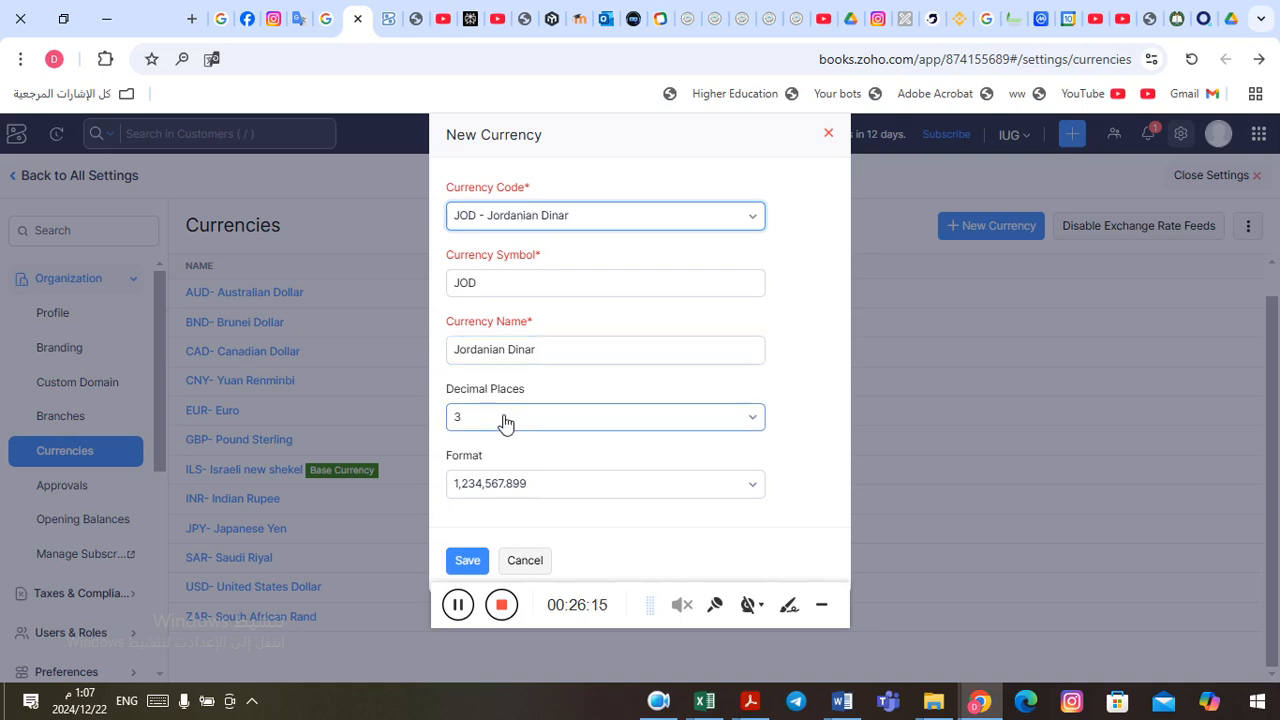
click(472, 566)
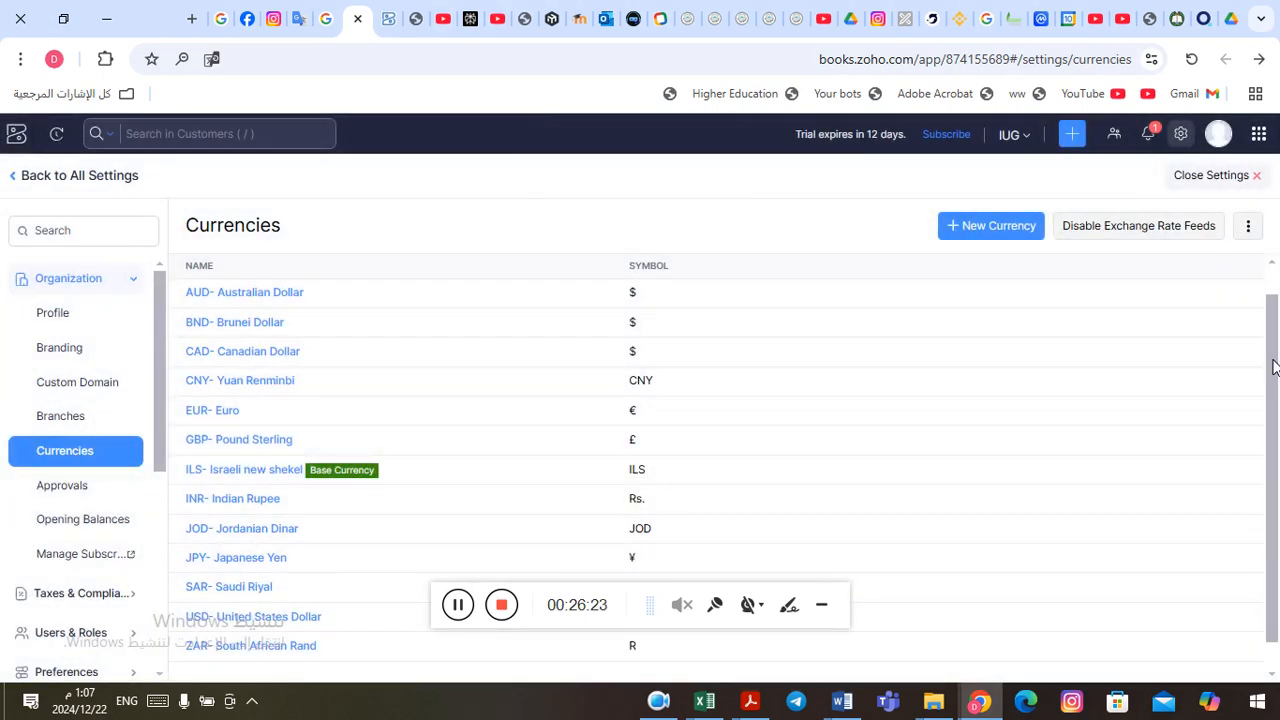
scroll(1266, 334, up, 1)
scroll(1268, 363, down, 1)
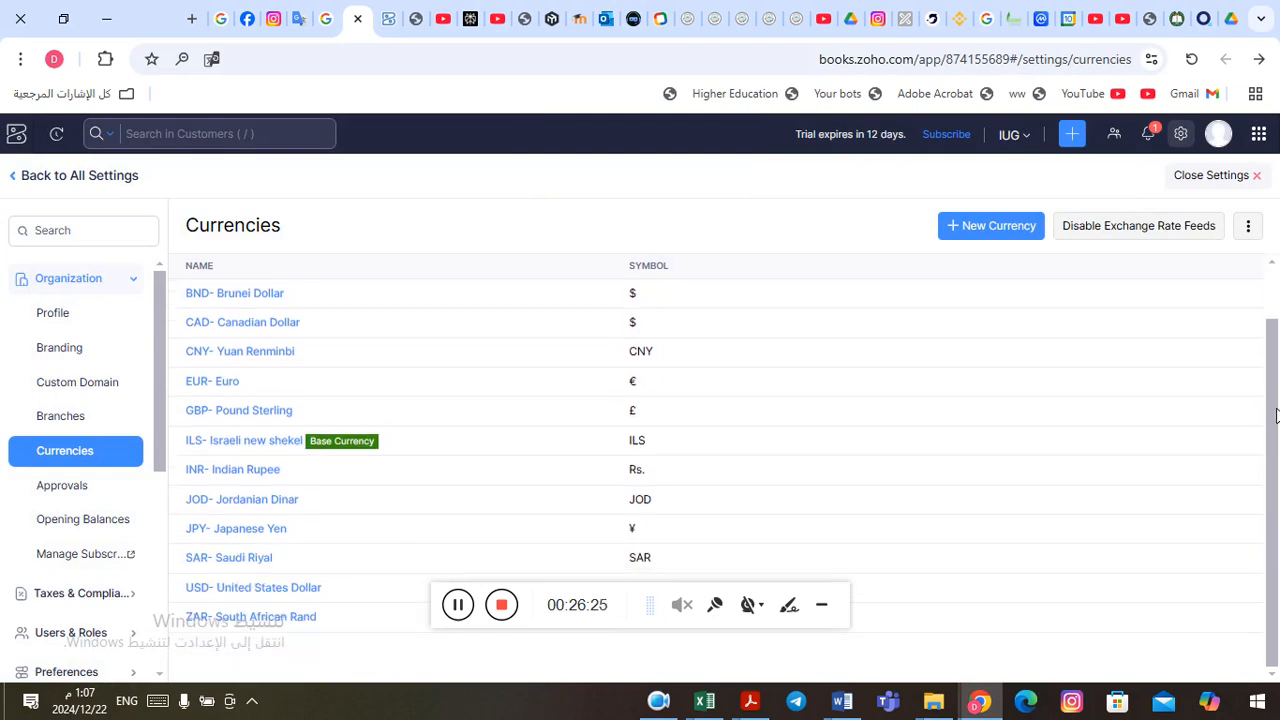
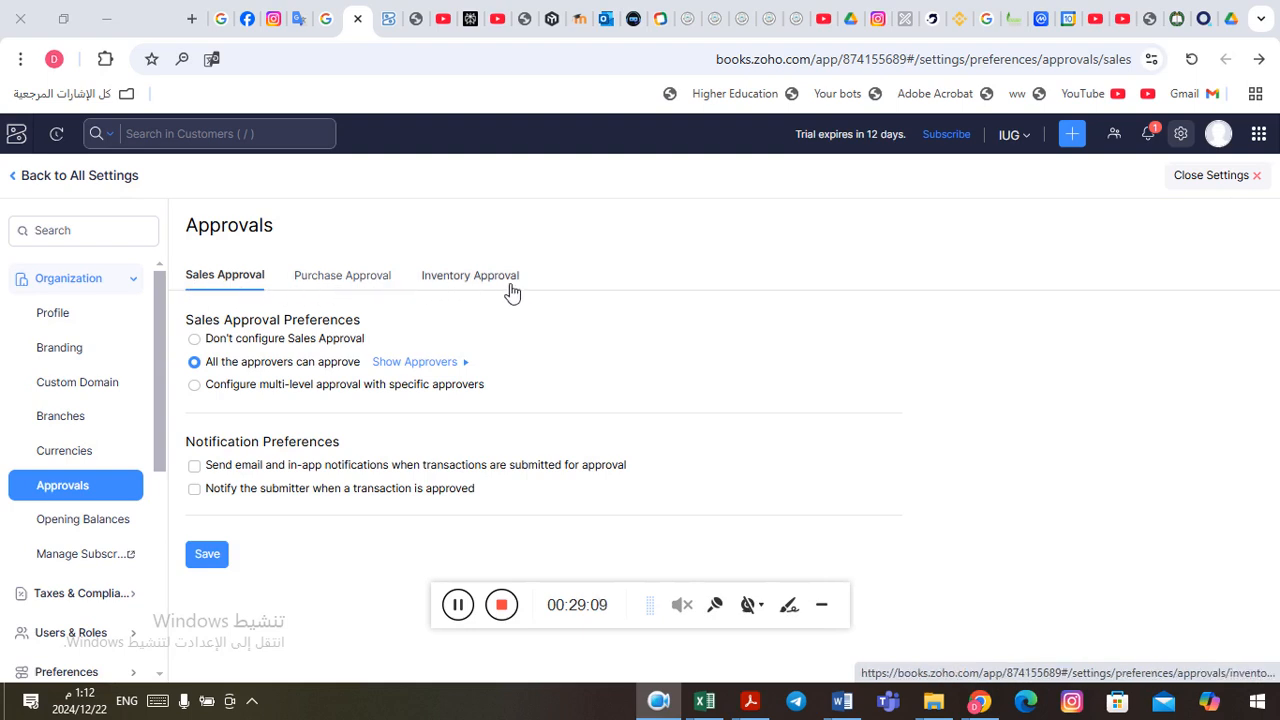
Step: Look at the purchase approval settings and enable approval for inventory transactions
click(352, 277)
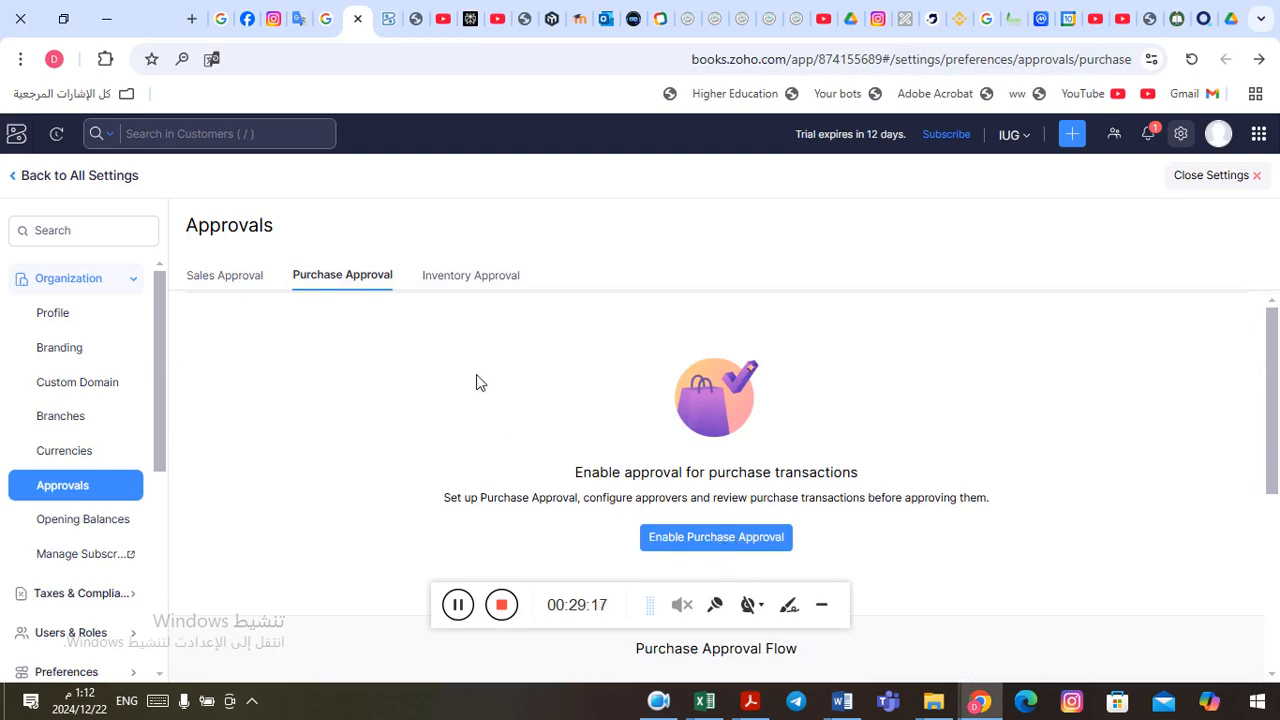
click(469, 276)
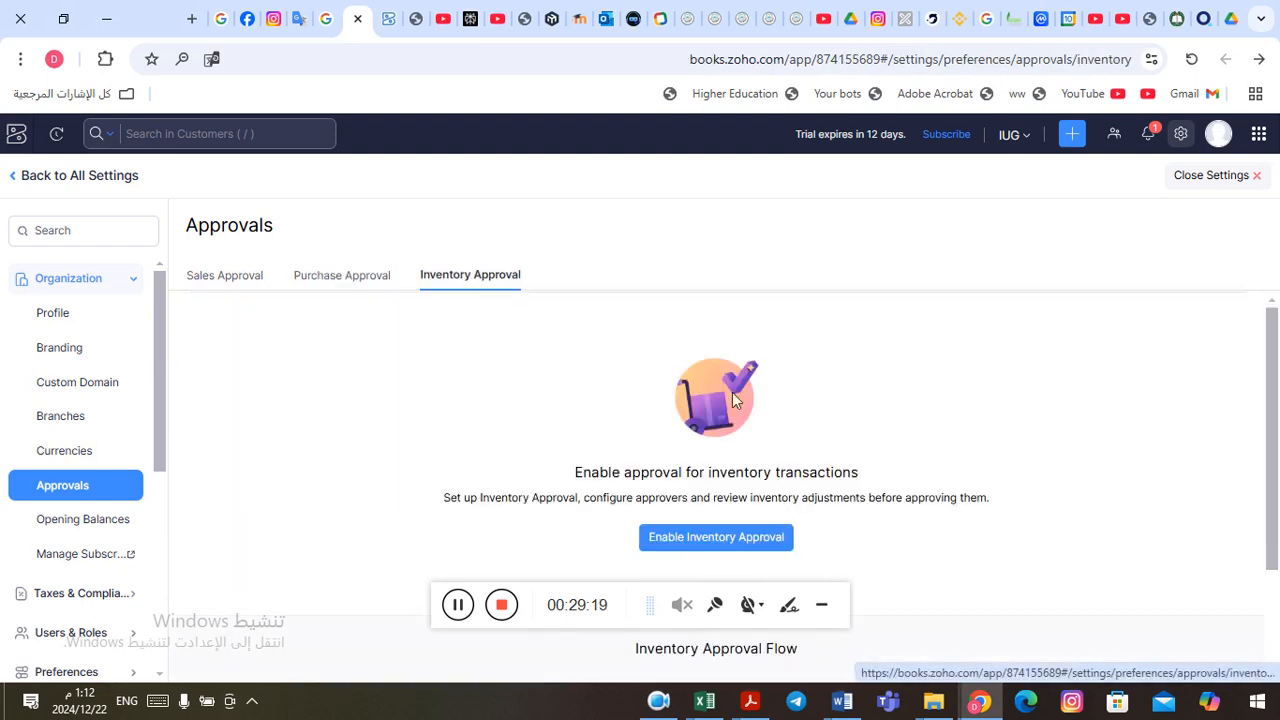
click(690, 545)
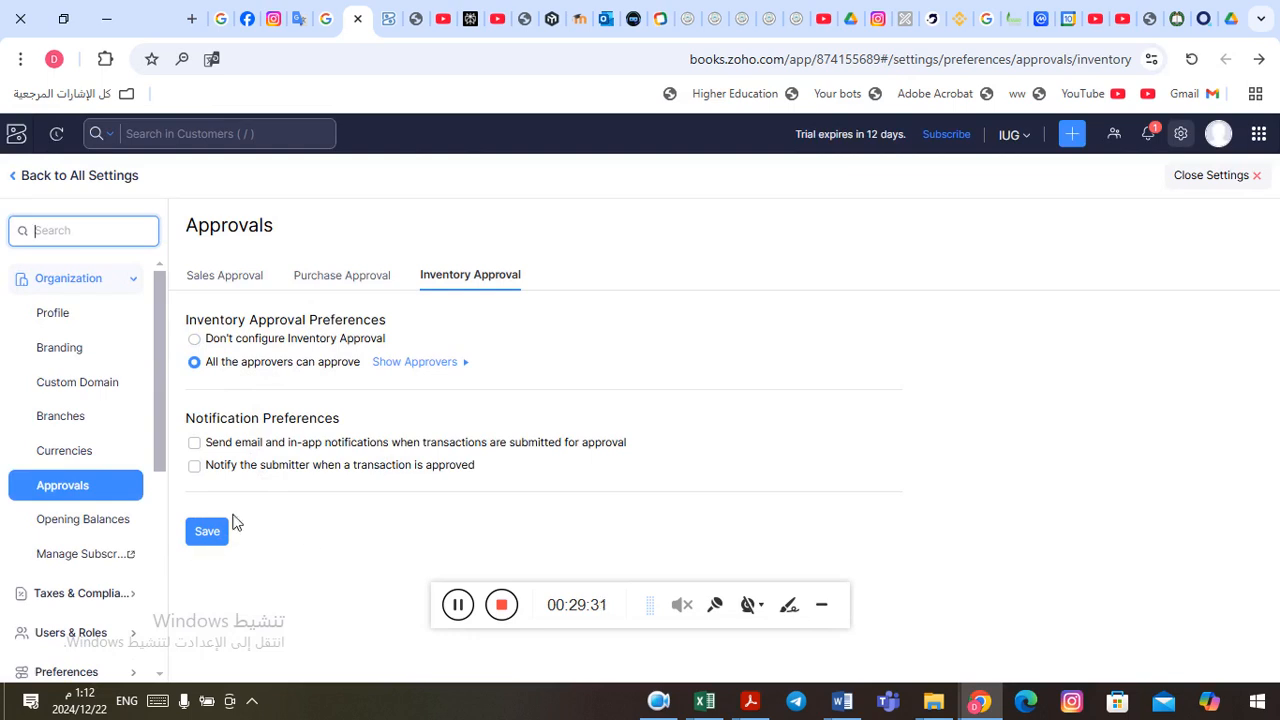
click(461, 606)
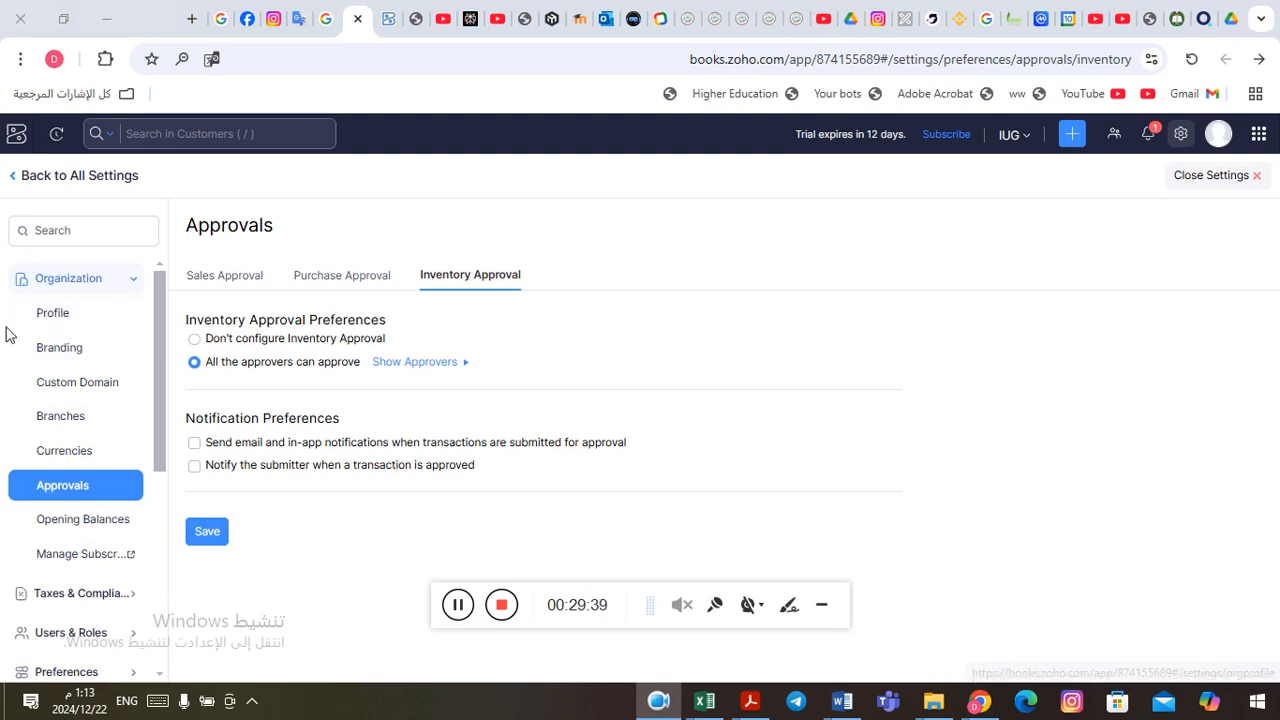
Step: Open the organization's Opening Balances setup and examine its checklist and the available branches
click(88, 526)
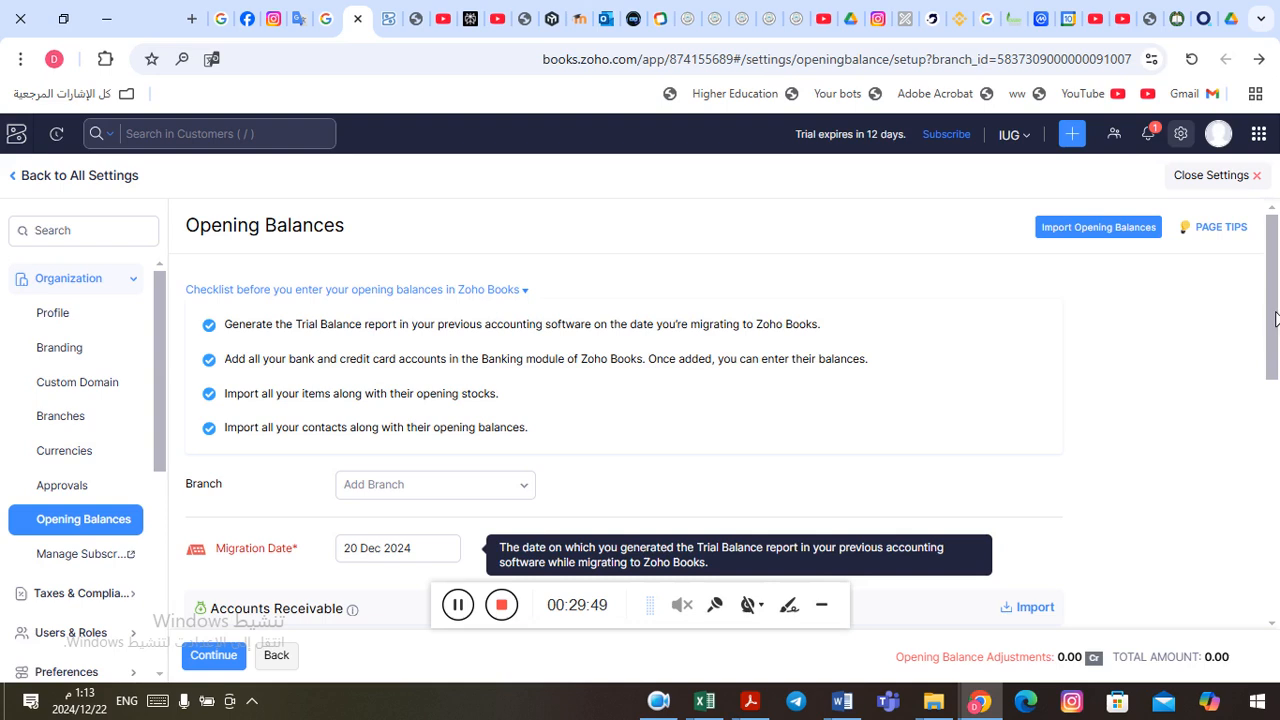
drag(1275, 318, 1277, 369)
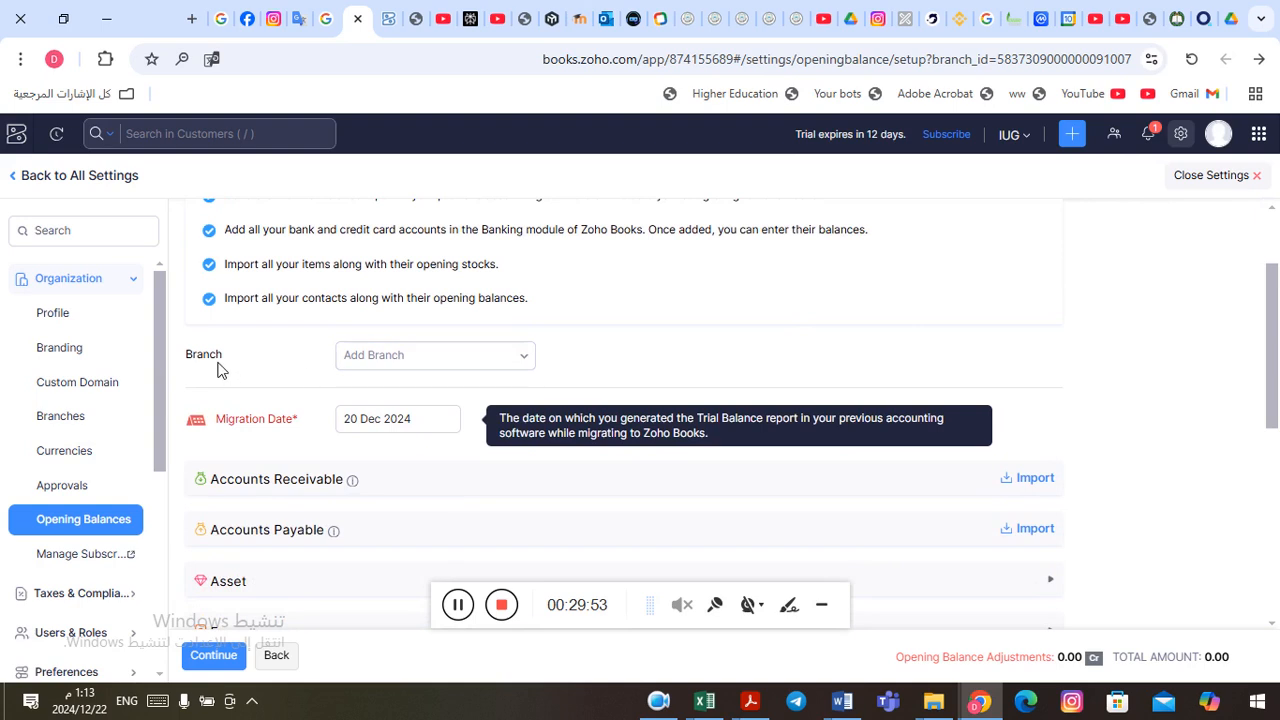
click(526, 366)
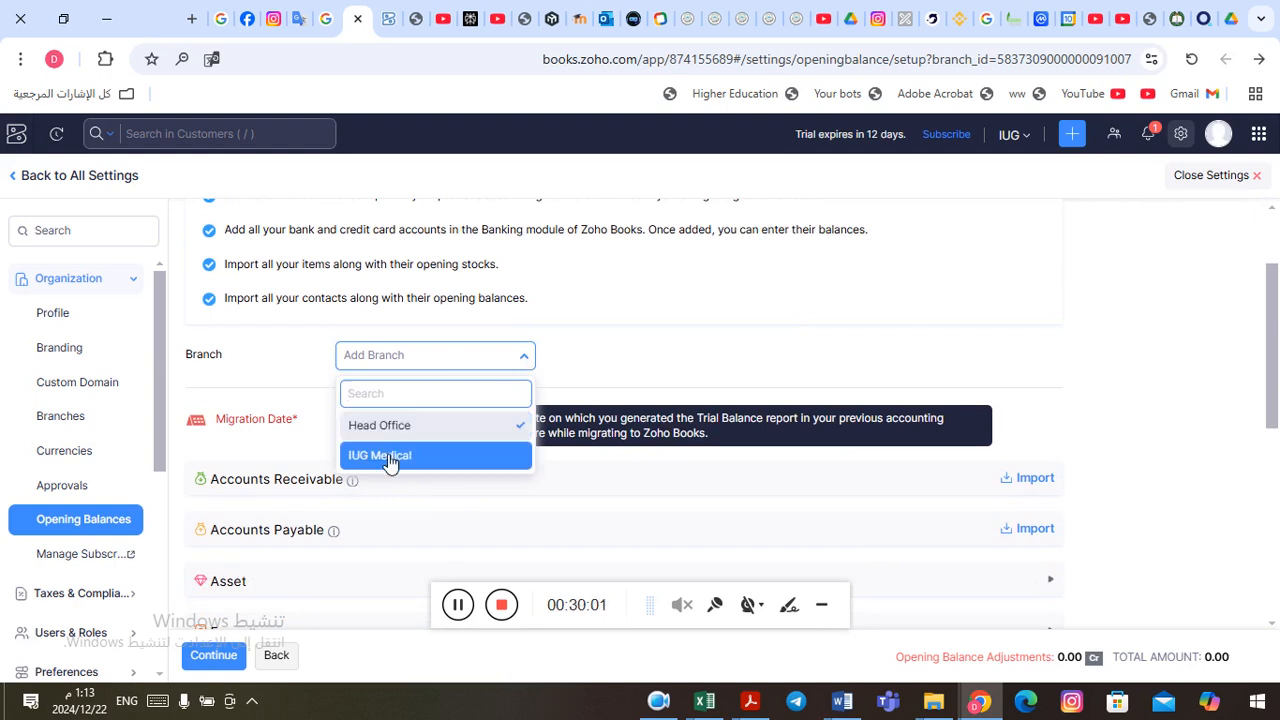
click(531, 364)
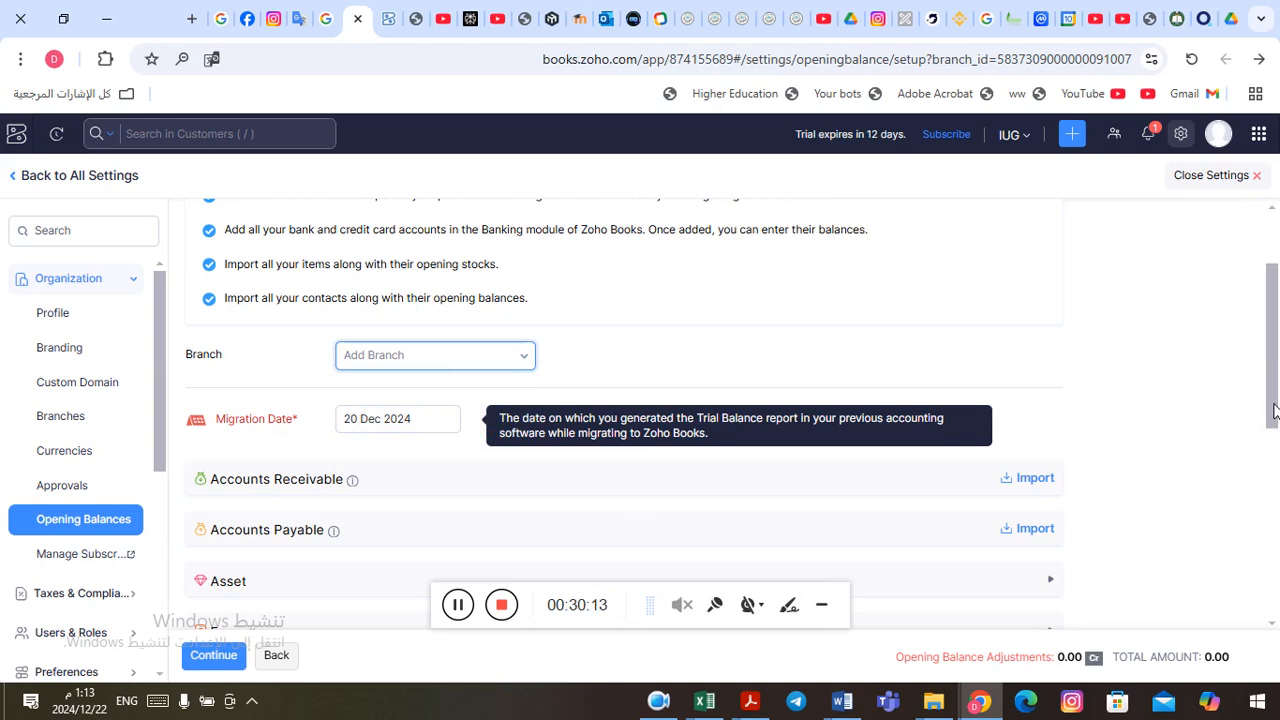
Step: Expand the Asset category of the opening balances and examine its accounts with their debit and credit fields
drag(1274, 412, 1277, 502)
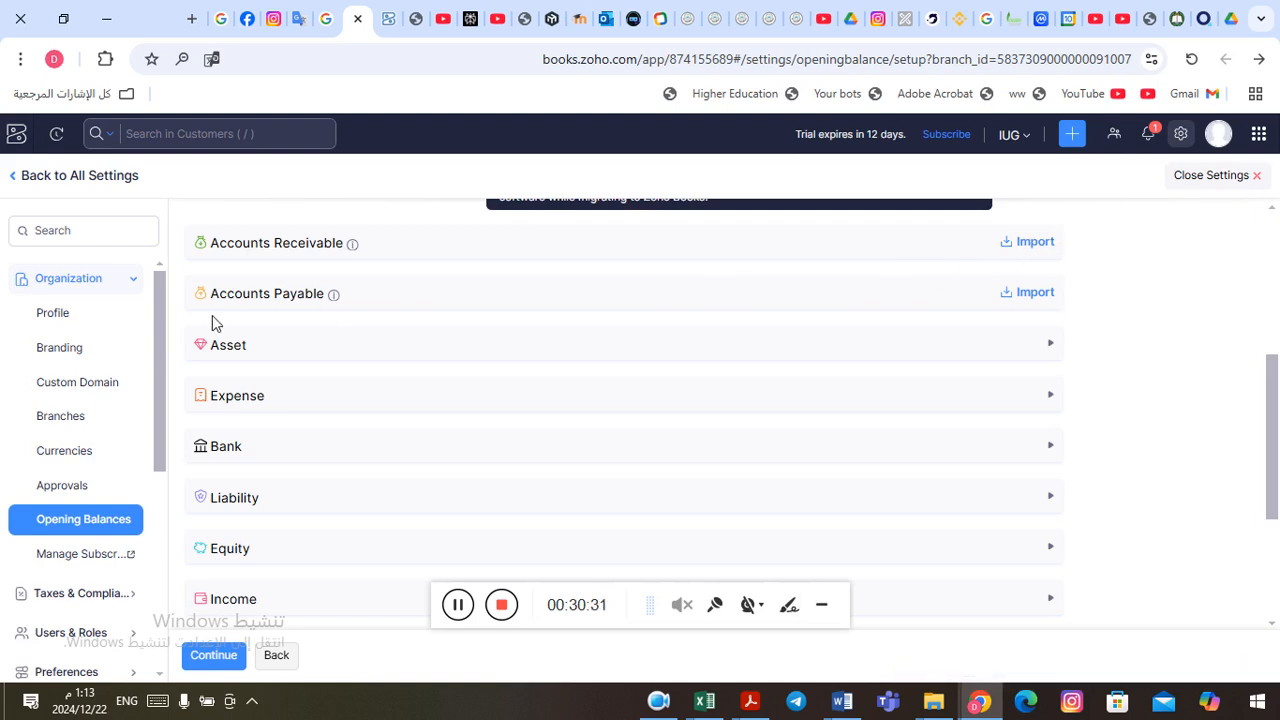
click(403, 347)
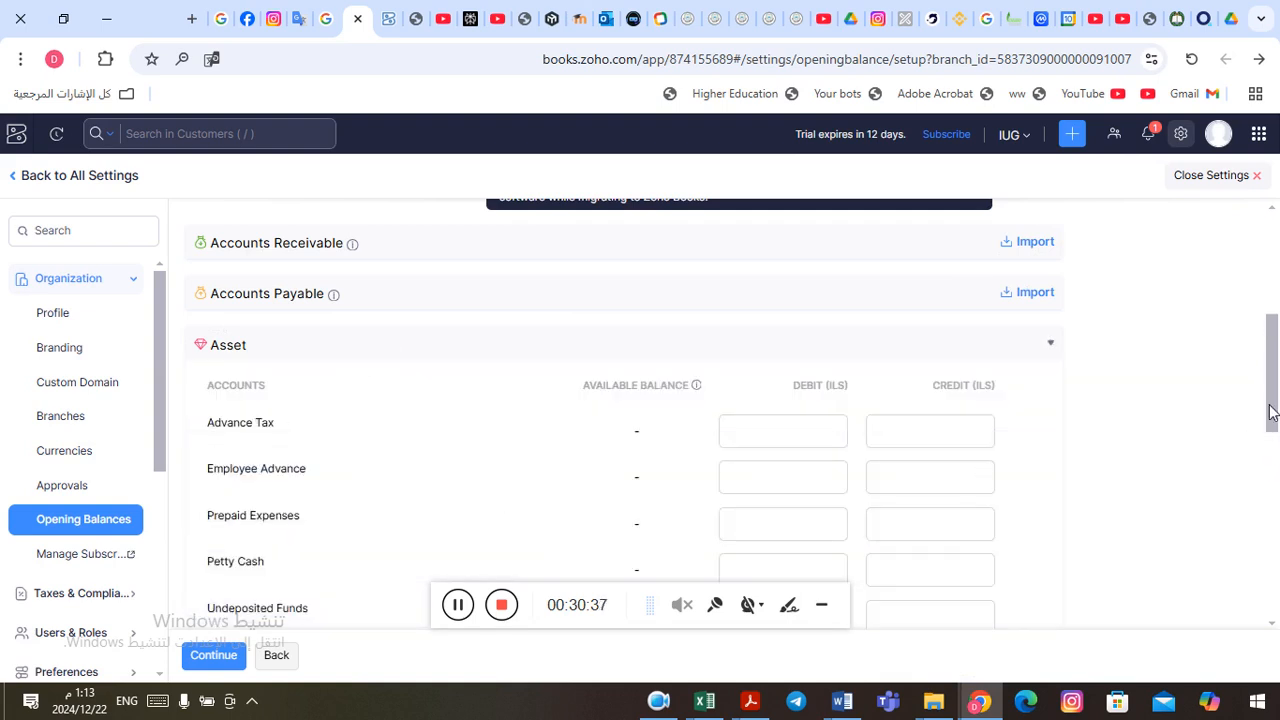
drag(1270, 398, 1261, 443)
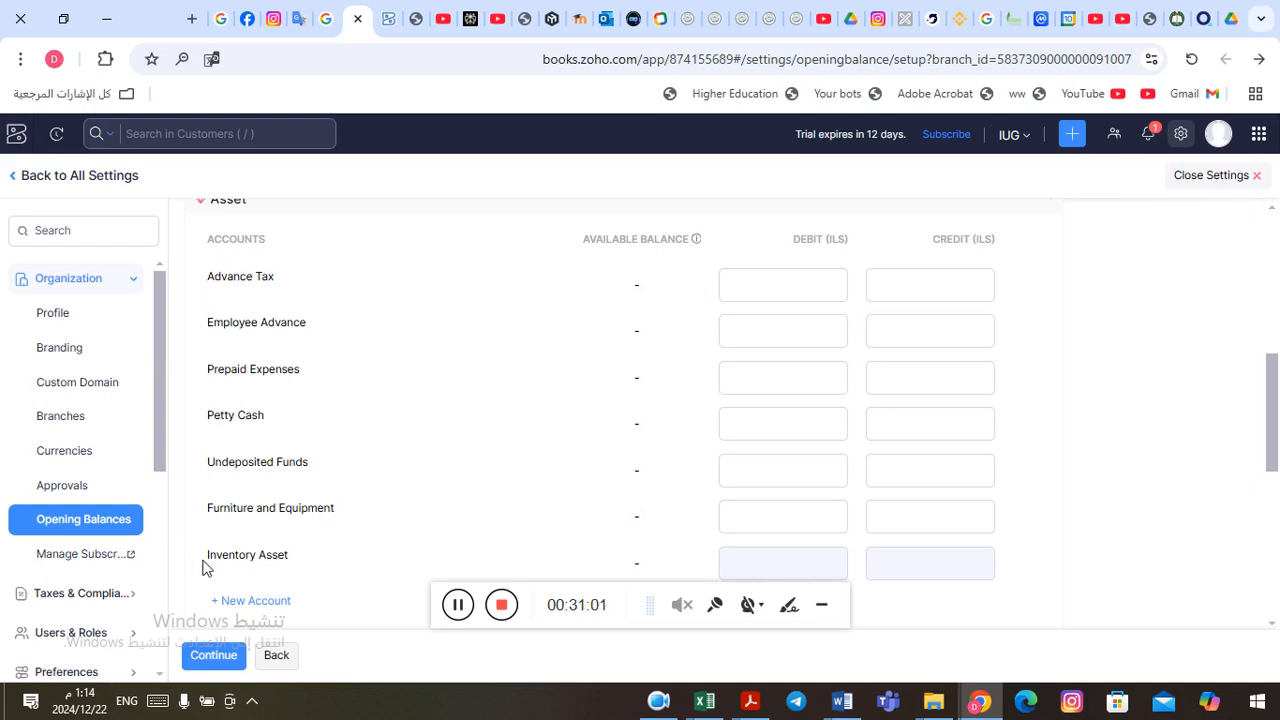
click(887, 282)
click(805, 290)
click(806, 334)
click(496, 391)
drag(1272, 403, 1268, 482)
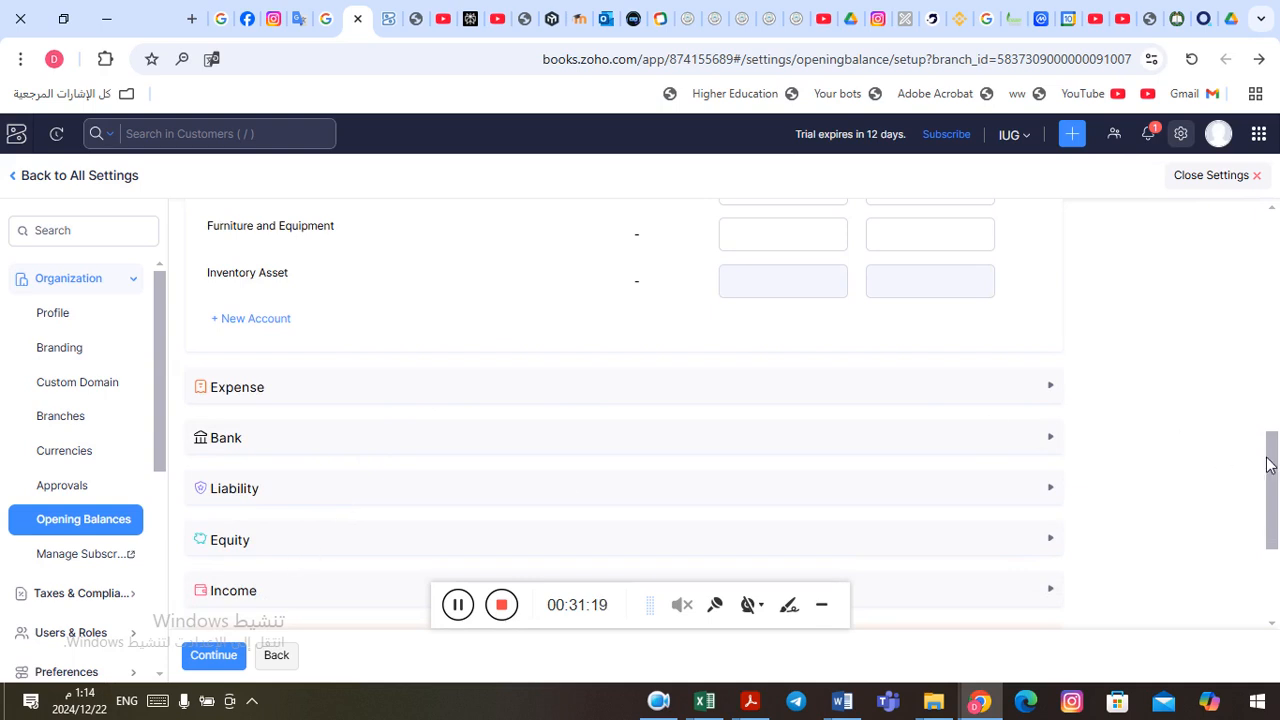
Step: Review the Expense, Bank, Liability, Equity and Income categories and the totals, and look through the remaining settings categories
drag(1273, 470, 1273, 497)
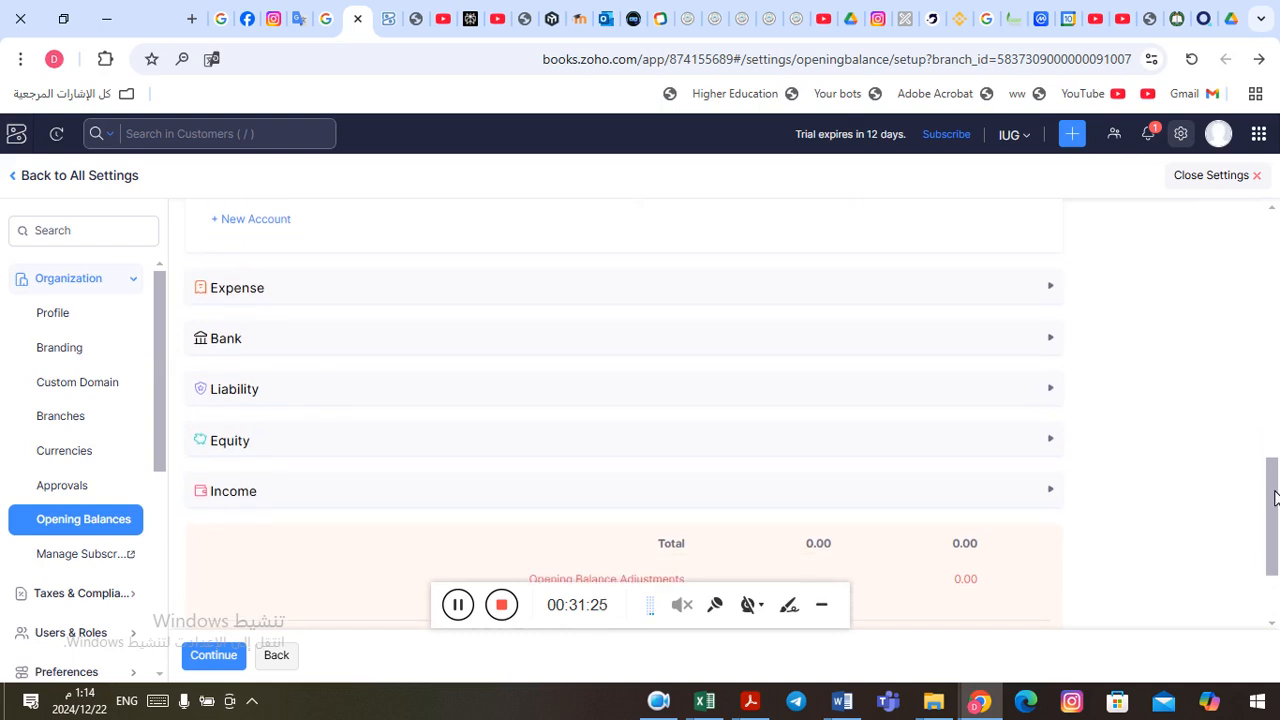
drag(1274, 497, 1274, 491)
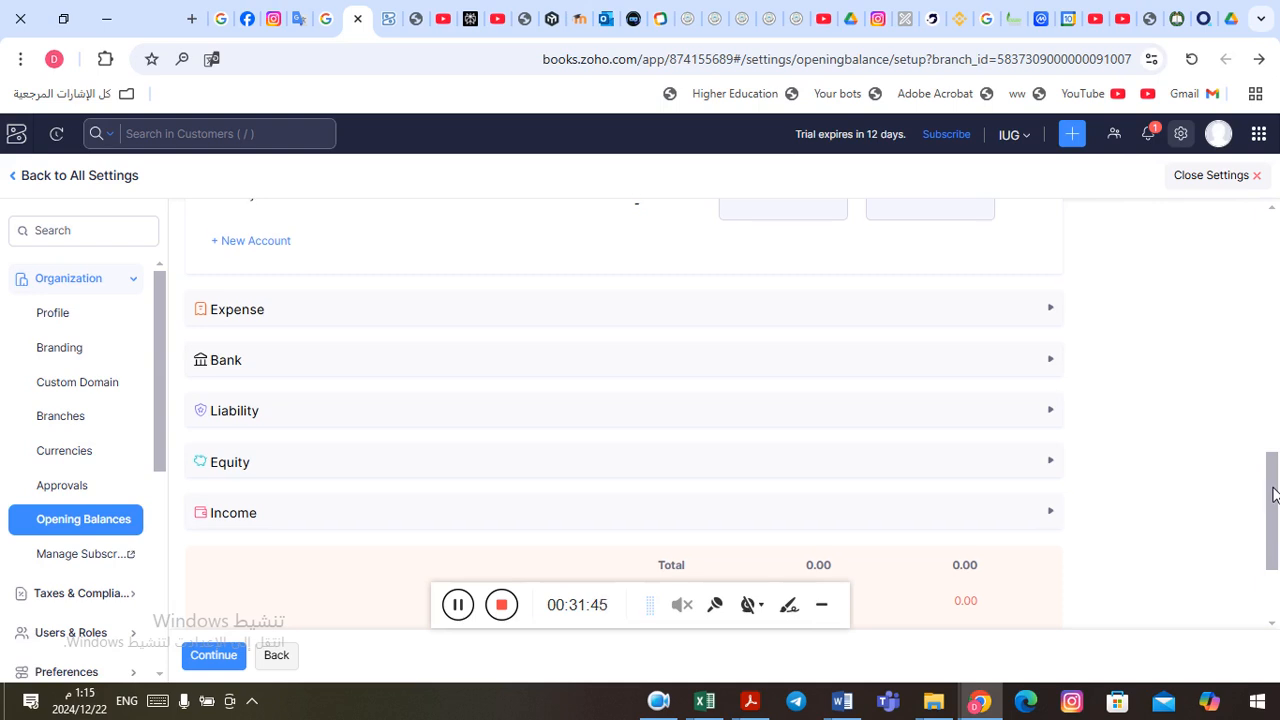
mouse_move(1273, 486)
mouse_down()
mouse_move(1263, 371)
mouse_move(1277, 520)
mouse_move(1270, 502)
mouse_up()
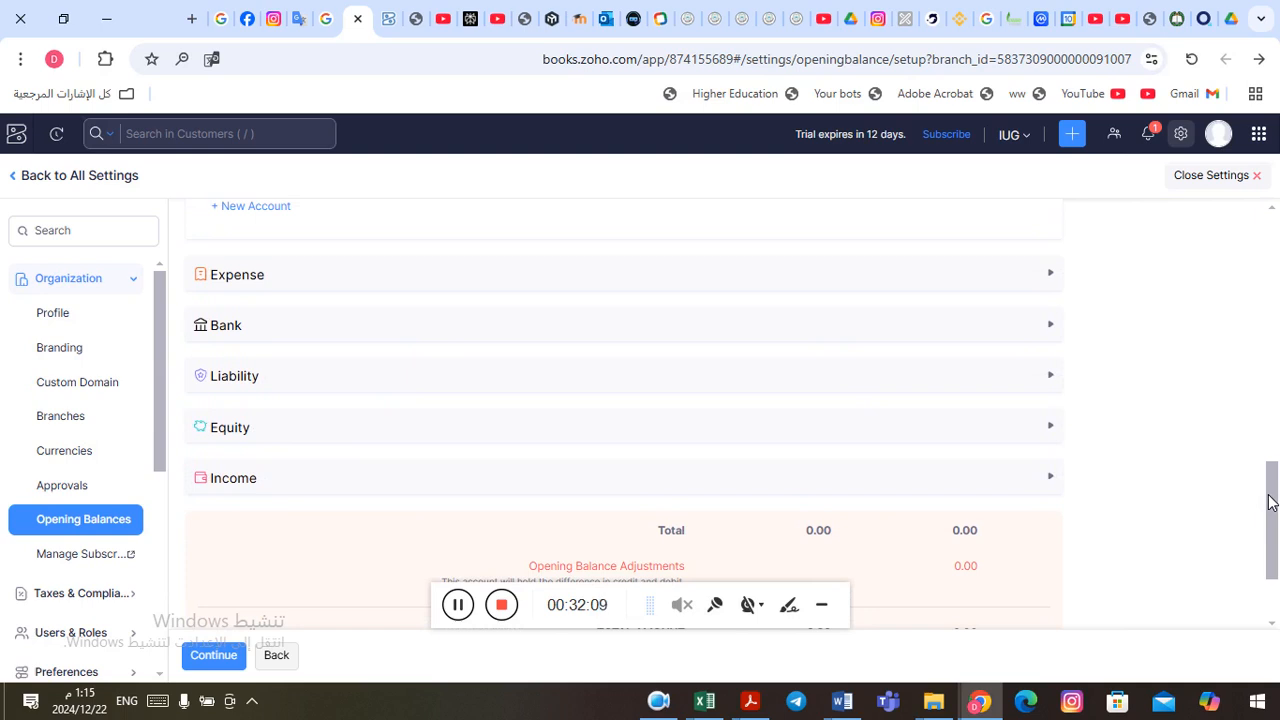
drag(1270, 502, 1268, 497)
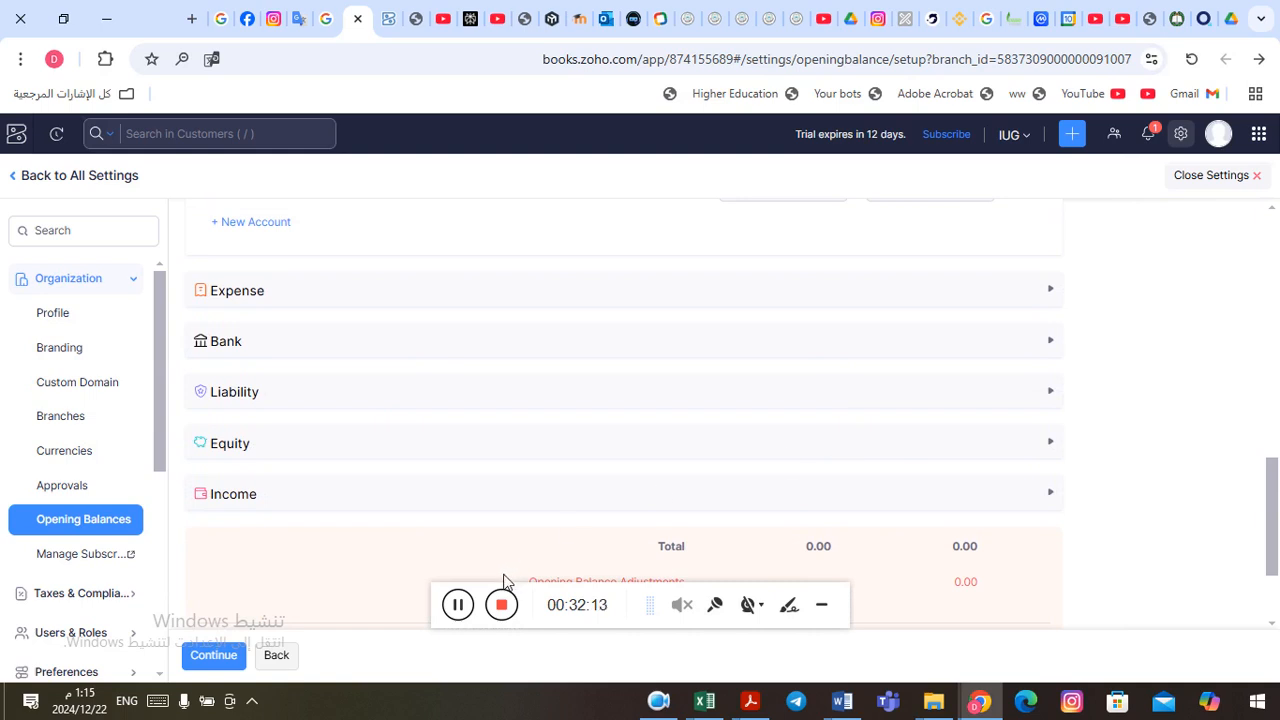
click(458, 607)
drag(160, 434, 166, 577)
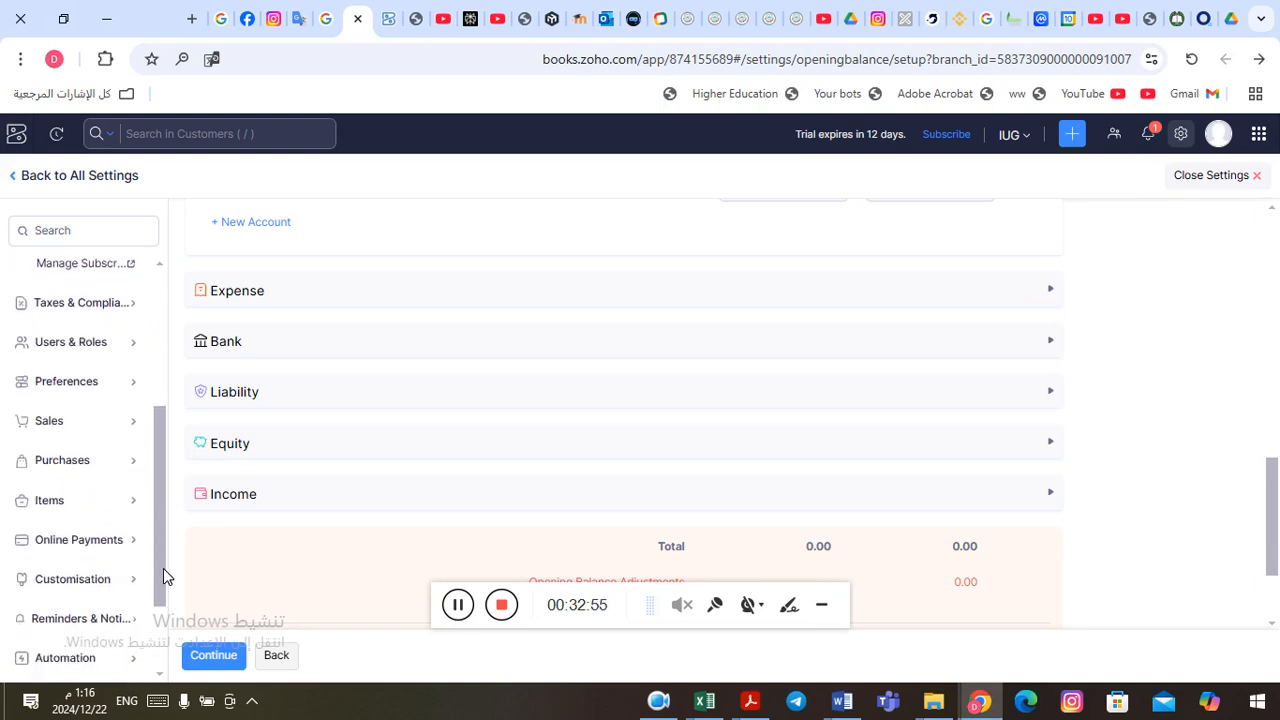